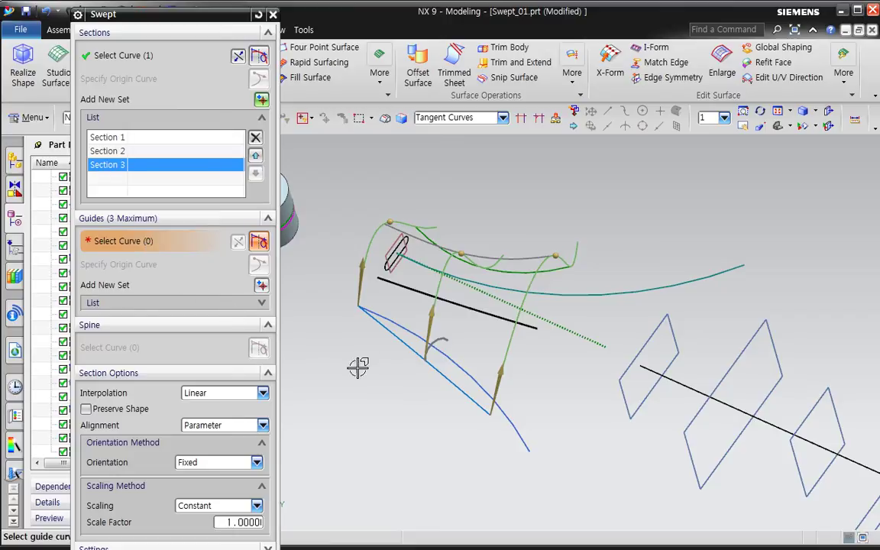
# Pick the lower curve joining the three sections as the first sweep guide and the grey upper curve as the second
pyautogui.moveTo(381, 364)
pyautogui.mouseDown(button='middle')
pyautogui.moveTo(366, 368)
pyautogui.moveTo(373, 362)
pyautogui.mouseUp(button='middle')
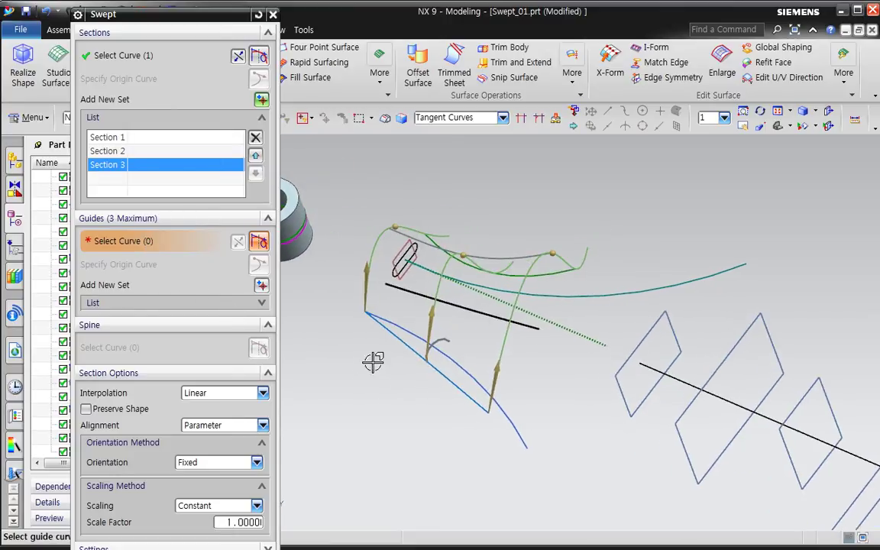
pyautogui.click(385, 335)
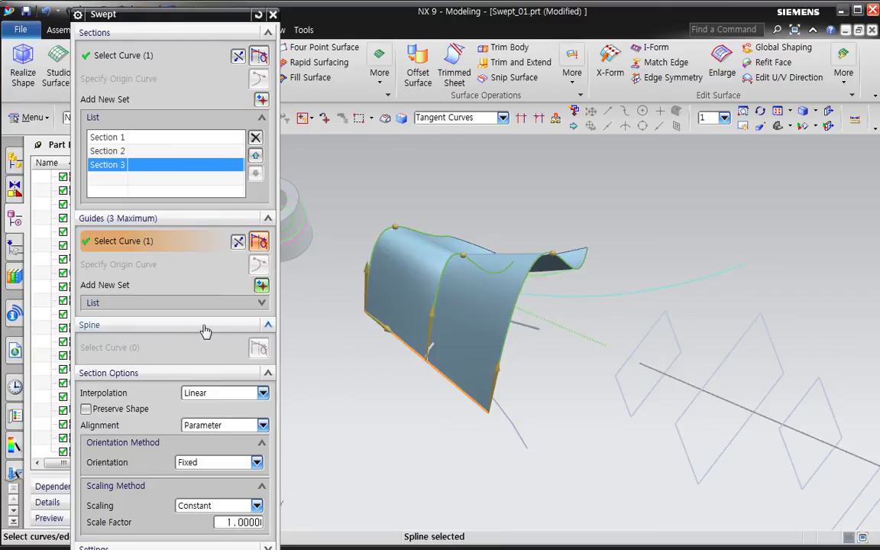
pyautogui.click(233, 303)
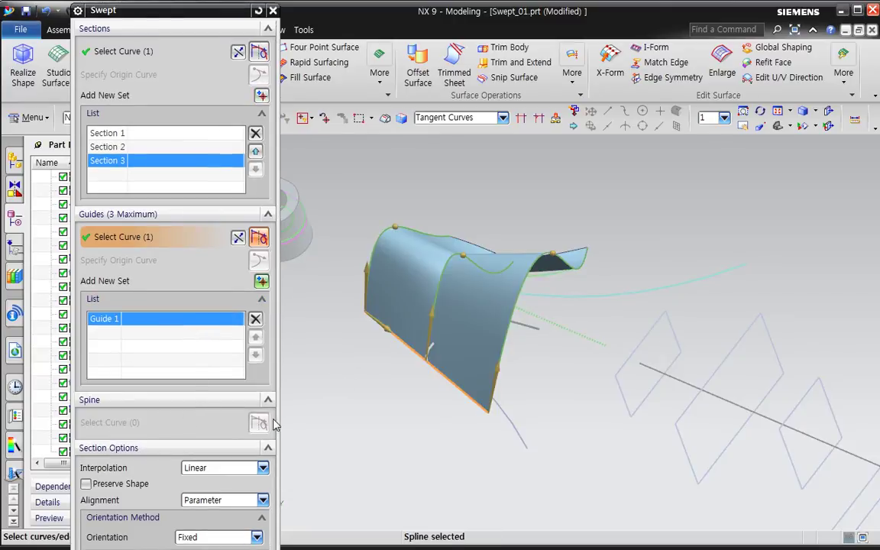
pyautogui.moveTo(388, 426); pyautogui.dragTo(359, 399, button='middle')
pyautogui.click(262, 281)
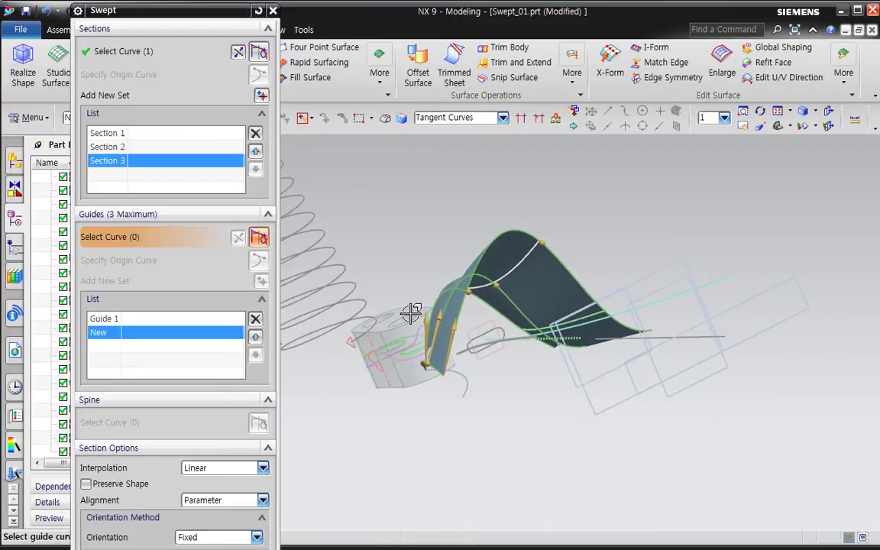
pyautogui.click(491, 286)
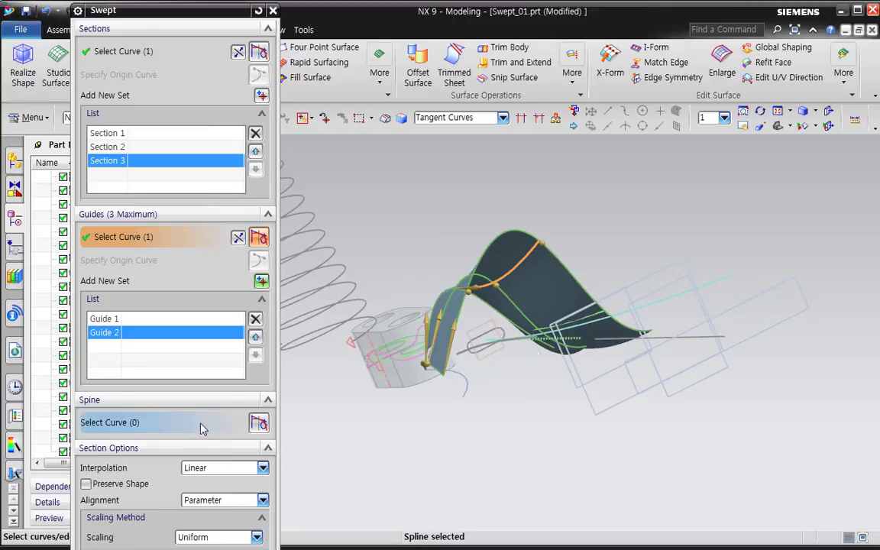
# Add the green rear curve as the third guide and create the swept surface without a spine curve
pyautogui.moveTo(418, 411); pyautogui.dragTo(386, 354, button='middle')
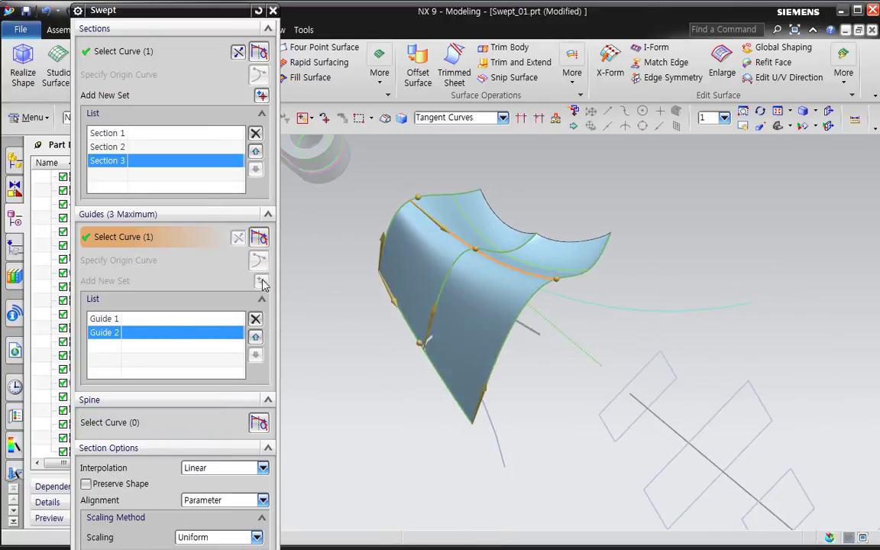
pyautogui.click(261, 283)
pyautogui.click(474, 217)
pyautogui.moveTo(425, 305); pyautogui.dragTo(431, 388, button='middle')
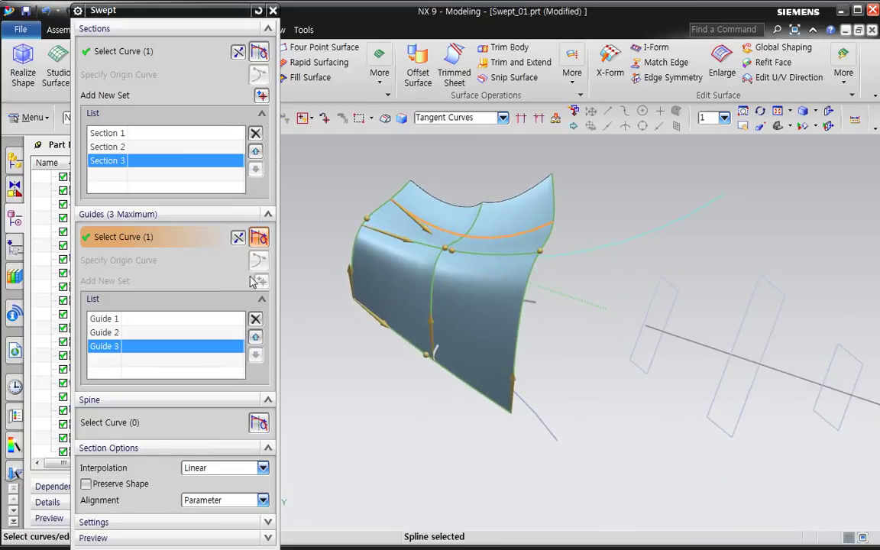
pyautogui.click(268, 214)
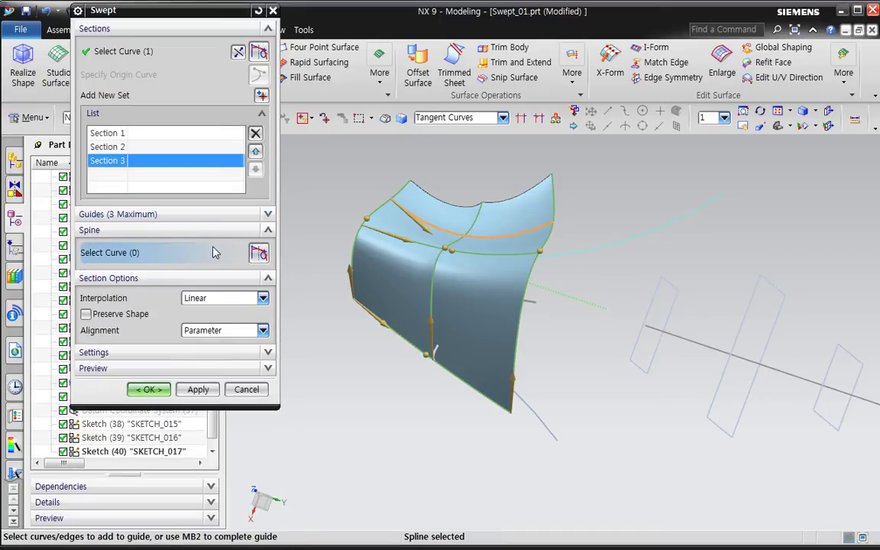
pyautogui.click(215, 252)
pyautogui.moveTo(373, 400)
pyautogui.mouseDown(button='middle')
pyautogui.moveTo(389, 381)
pyautogui.moveTo(395, 403)
pyautogui.moveTo(386, 398)
pyautogui.mouseUp(button='middle')
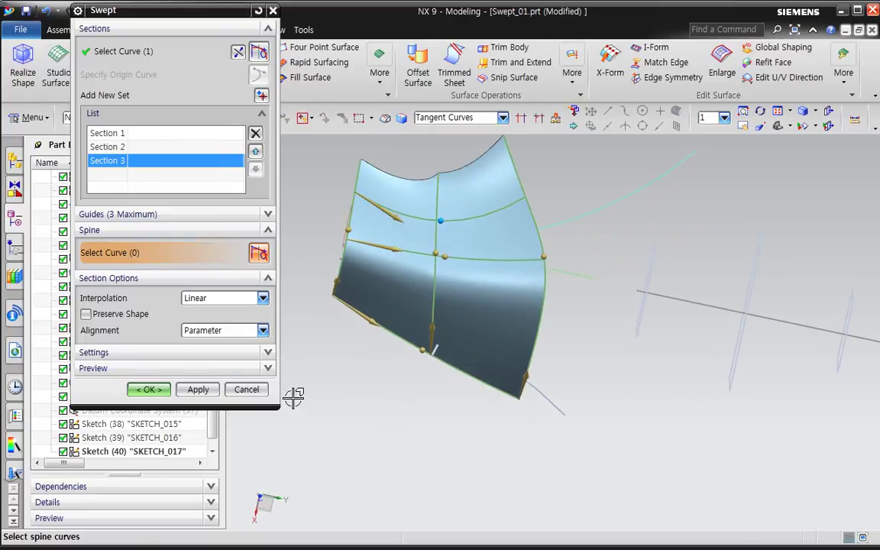
pyautogui.click(151, 390)
# Set the swept surface's wireframe display to 10 V grid lines
pyautogui.moveTo(361, 415); pyautogui.dragTo(421, 415, button='middle')
pyautogui.moveTo(406, 401)
pyautogui.mouseDown(button='right')
pyautogui.moveTo(420, 390)
pyautogui.moveTo(395, 404)
pyautogui.mouseUp(button='right')
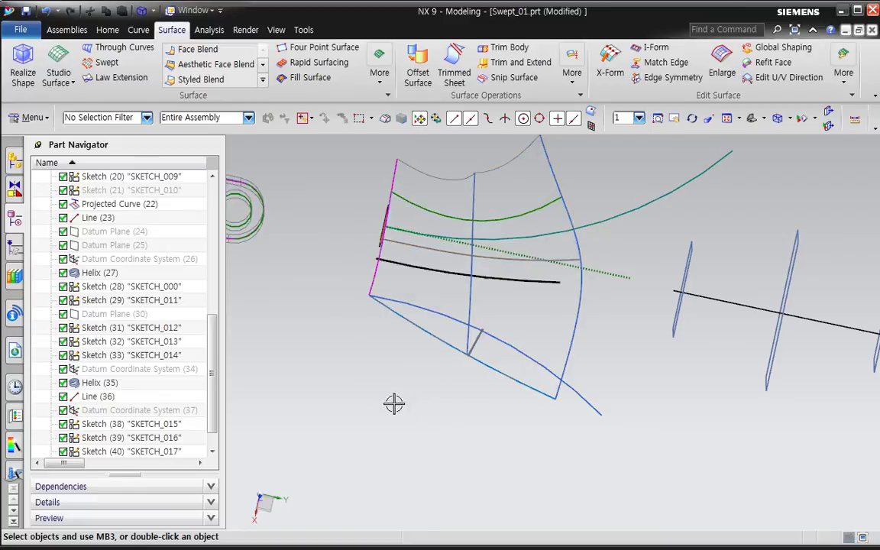
pyautogui.click(464, 305)
pyautogui.hotkey('ctrl', 'j')
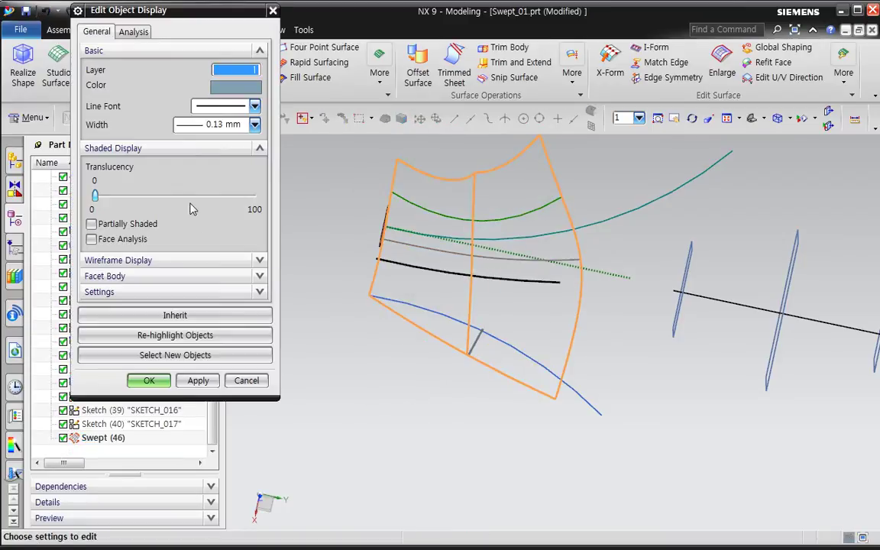
pyautogui.click(175, 276)
pyautogui.click(208, 260)
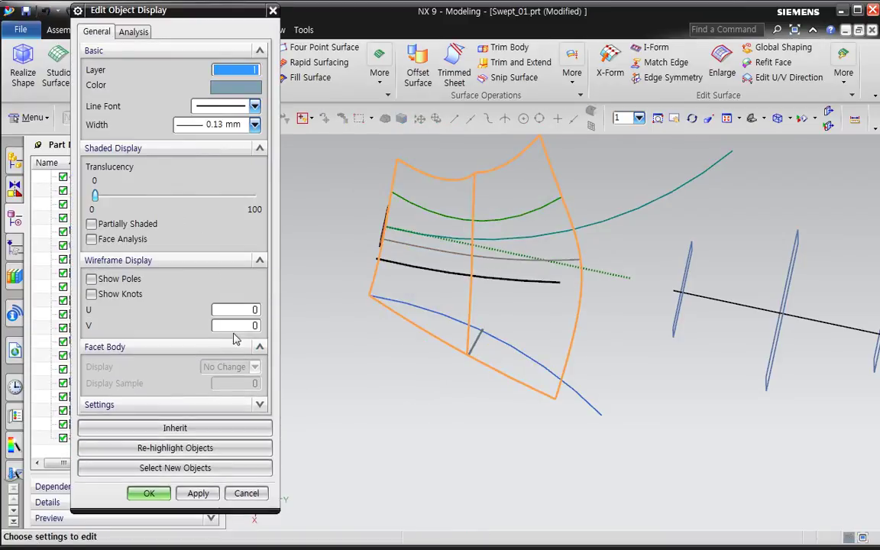
pyautogui.click(229, 328)
pyautogui.write('10')
pyautogui.press('Tab')
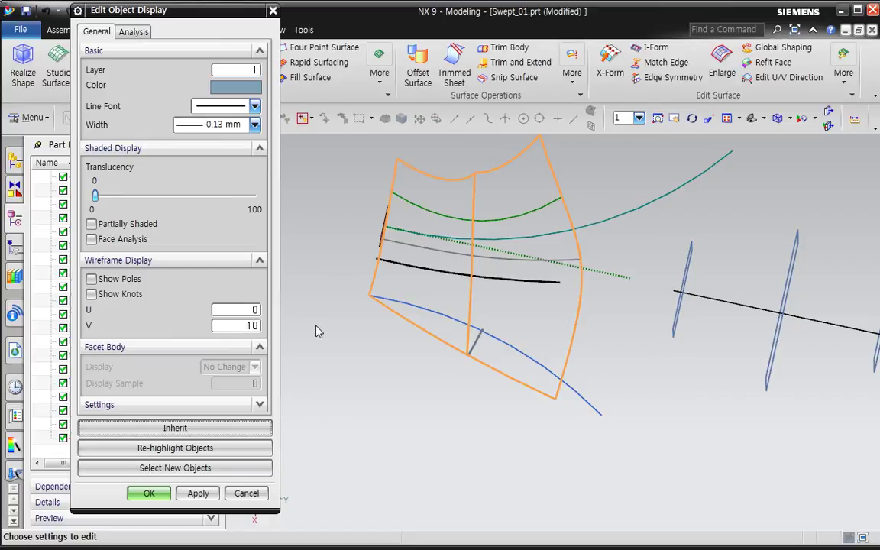
pyautogui.click(198, 493)
pyautogui.click(149, 493)
pyautogui.moveTo(378, 468); pyautogui.dragTo(395, 471, button='middle')
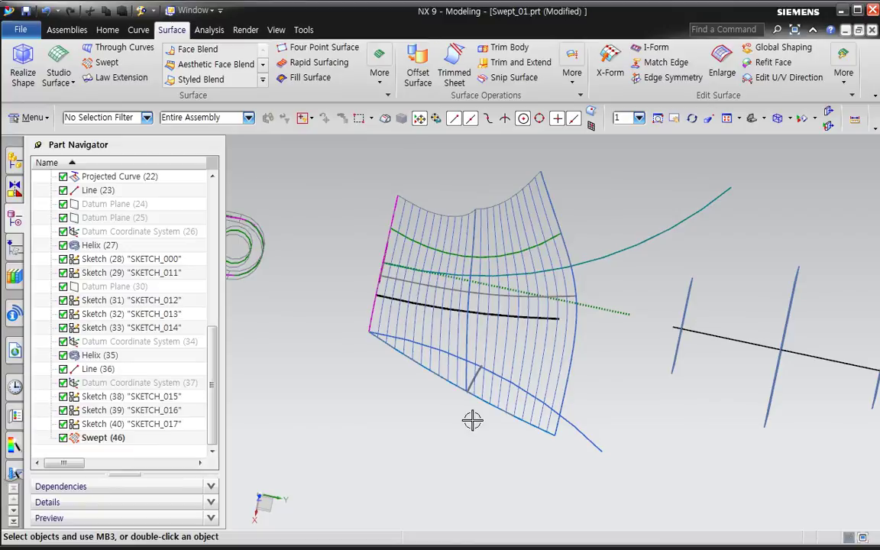
# Reopen the swept surface for editing and try the thick spline as its spine, then deselect it
pyautogui.doubleClick(512, 365)
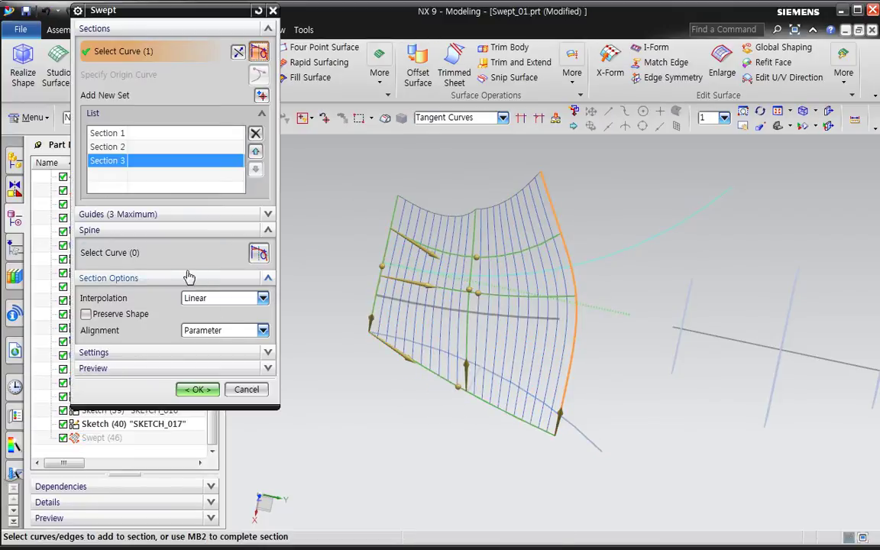
pyautogui.click(129, 255)
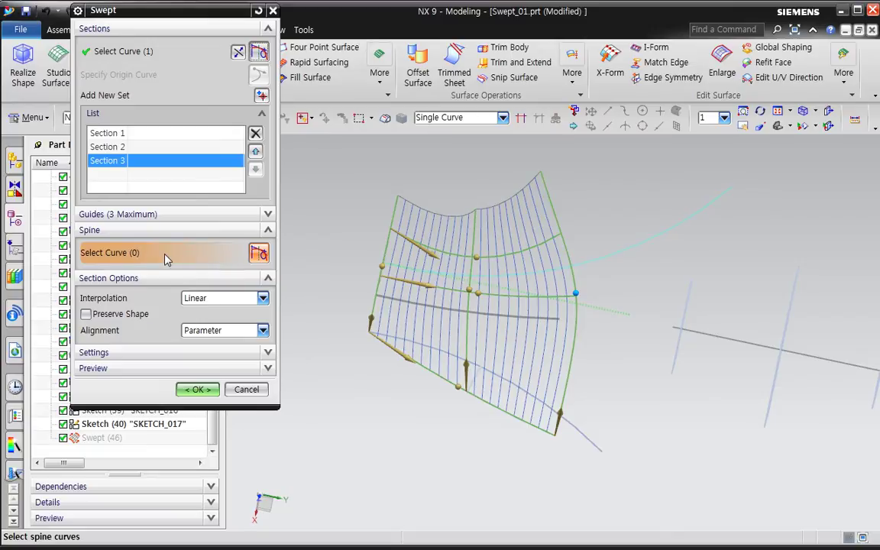
pyautogui.moveTo(405, 318); pyautogui.dragTo(478, 371, button='middle')
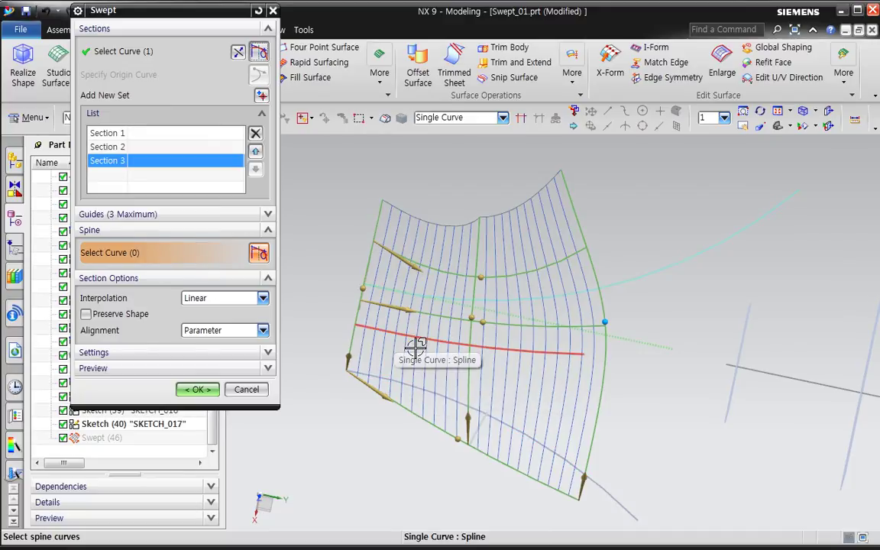
pyautogui.click(417, 345)
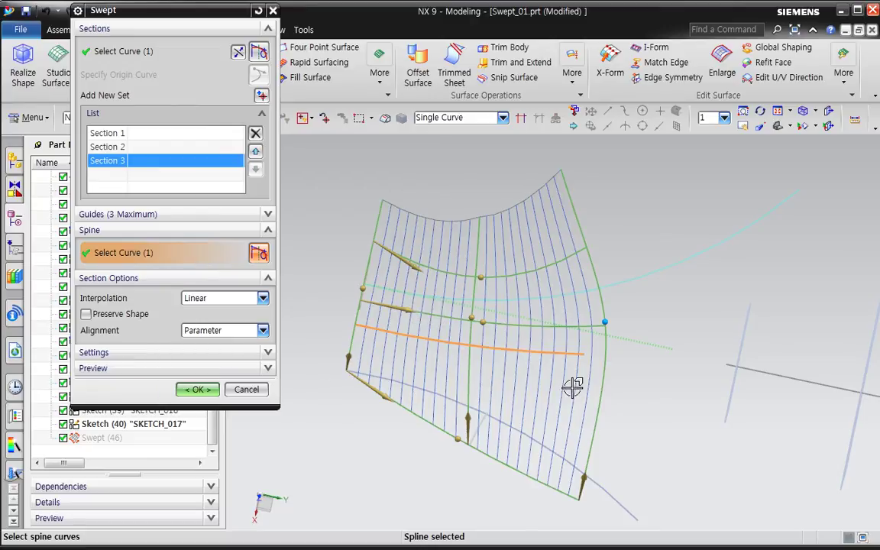
pyautogui.keyDown('shift'); pyautogui.click(514, 357); pyautogui.keyUp('shift')
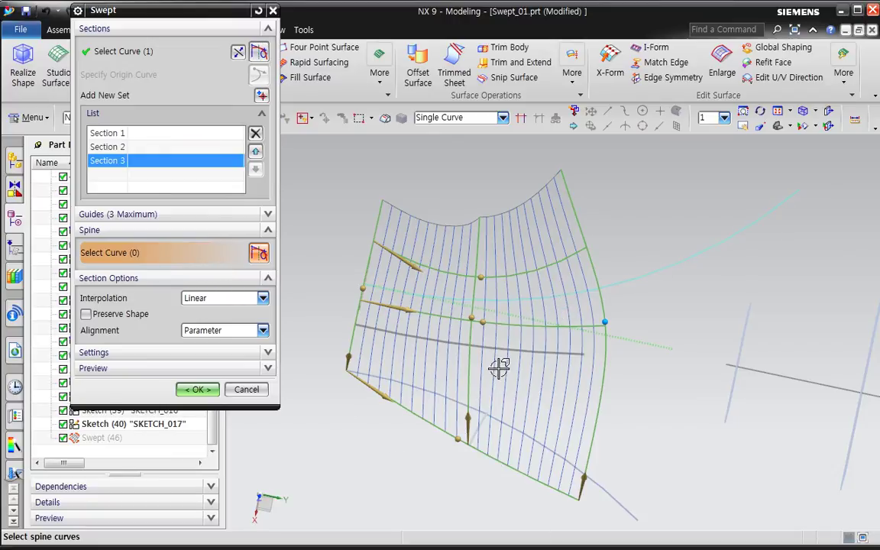
# Try the long teal arc and then the dotted green line as the spine, and cancel the edit
pyautogui.click(462, 309)
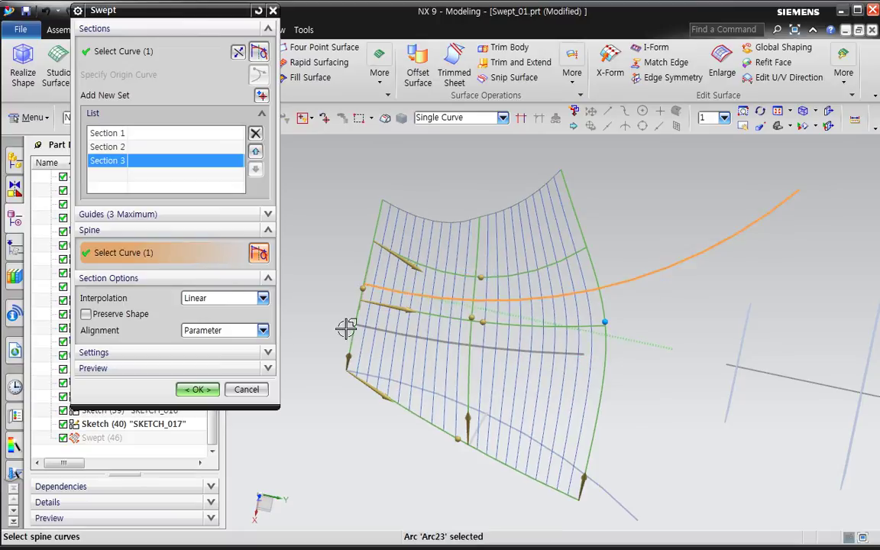
pyautogui.keyDown('shift'); pyautogui.click(637, 293); pyautogui.keyUp('shift')
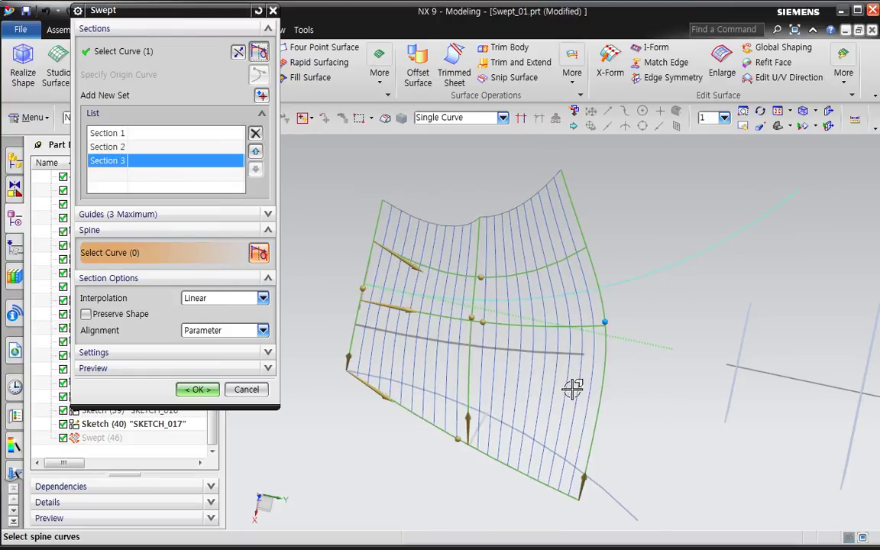
pyautogui.click(644, 350)
pyautogui.moveTo(644, 436); pyautogui.dragTo(655, 415, button='middle')
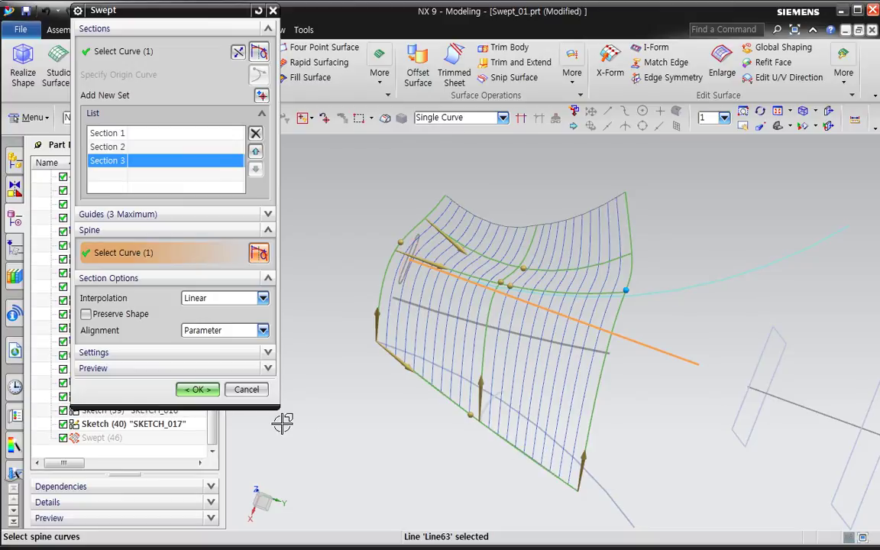
pyautogui.click(246, 390)
# Delete the swept surface feature
pyautogui.click(130, 410)
pyautogui.click(107, 437)
pyautogui.press('Delete')
pyautogui.moveTo(424, 463)
pyautogui.mouseDown(button='middle')
pyautogui.moveTo(441, 450)
pyautogui.moveTo(422, 454)
pyautogui.mouseUp(button='middle')
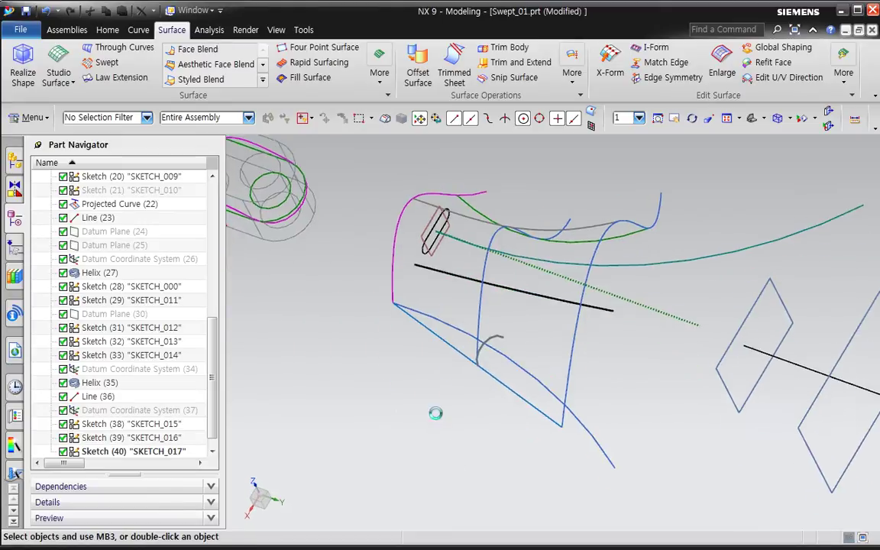
# Set up a new sweep using the small arc as the section and the lower spline it touches as the guide
pyautogui.click(108, 62)
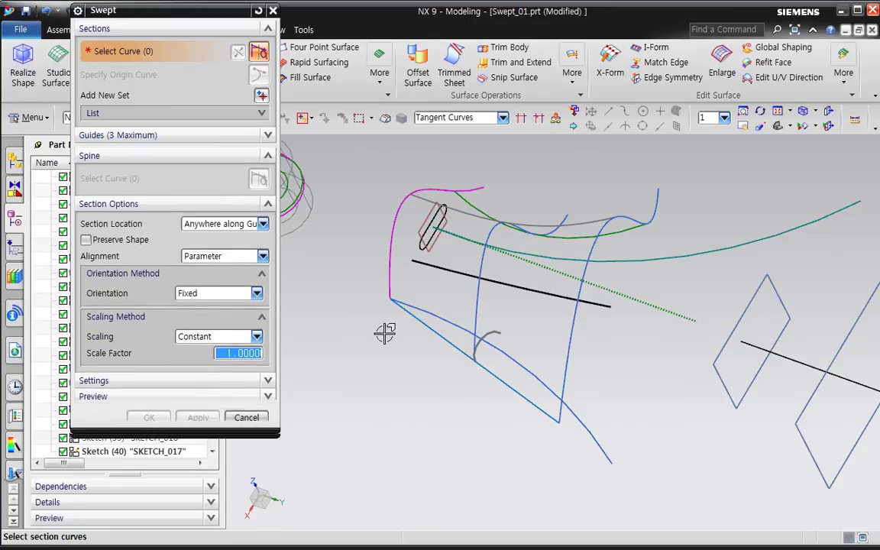
pyautogui.click(493, 359)
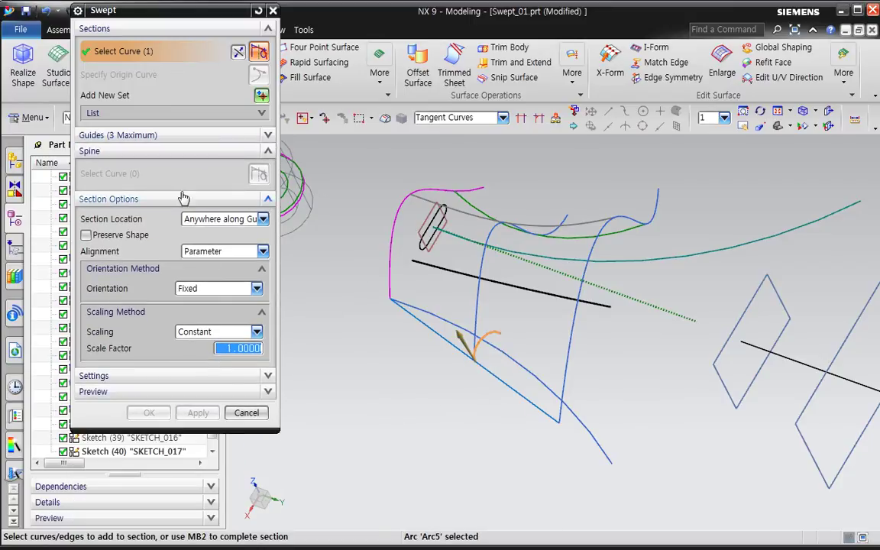
pyautogui.click(130, 135)
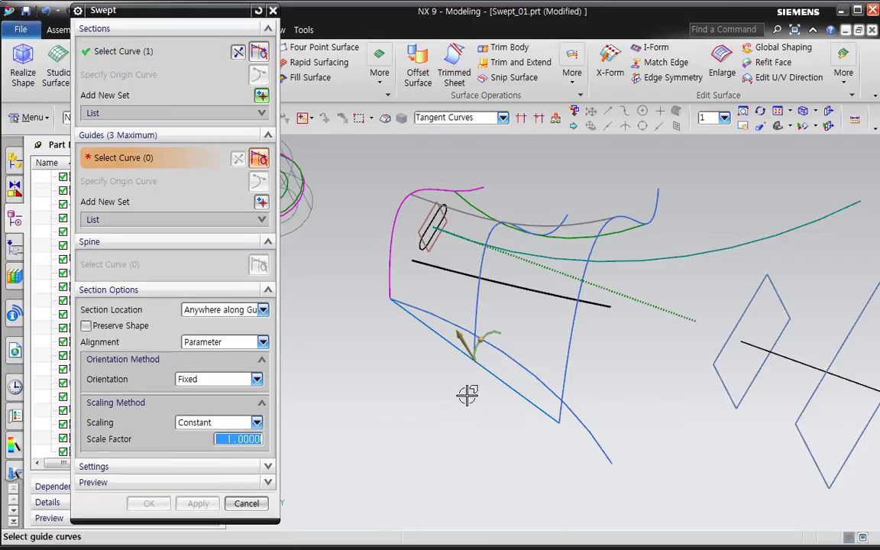
pyautogui.click(450, 355)
pyautogui.moveTo(419, 413); pyautogui.dragTo(486, 384, button='middle')
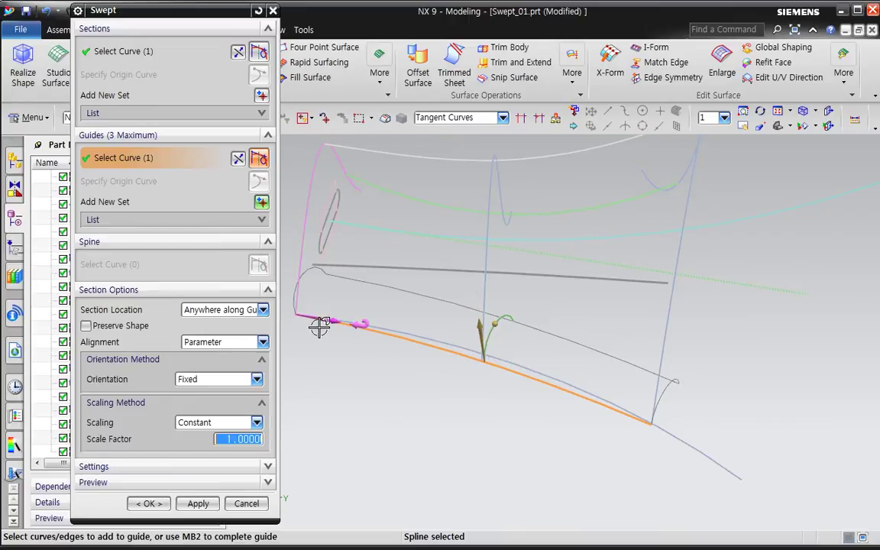
pyautogui.moveTo(468, 416); pyautogui.dragTo(482, 403, button='right')
pyautogui.moveTo(472, 441)
pyautogui.mouseDown(button='middle')
pyautogui.moveTo(476, 430)
pyautogui.moveTo(426, 409)
pyautogui.mouseUp(button='middle')
# Change the sweep's section location to Ends of Guides, leaving Preserve Shape off
pyautogui.click(191, 310)
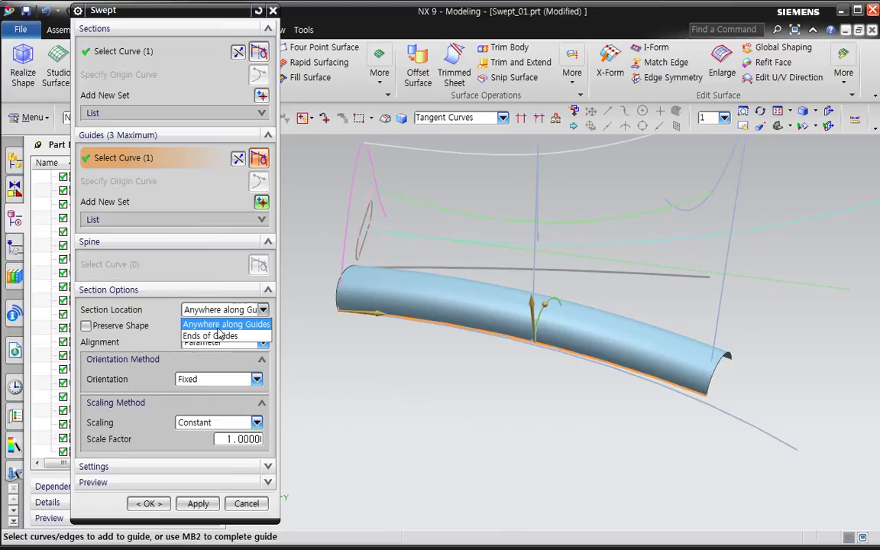
pyautogui.click(218, 329)
pyautogui.click(118, 330)
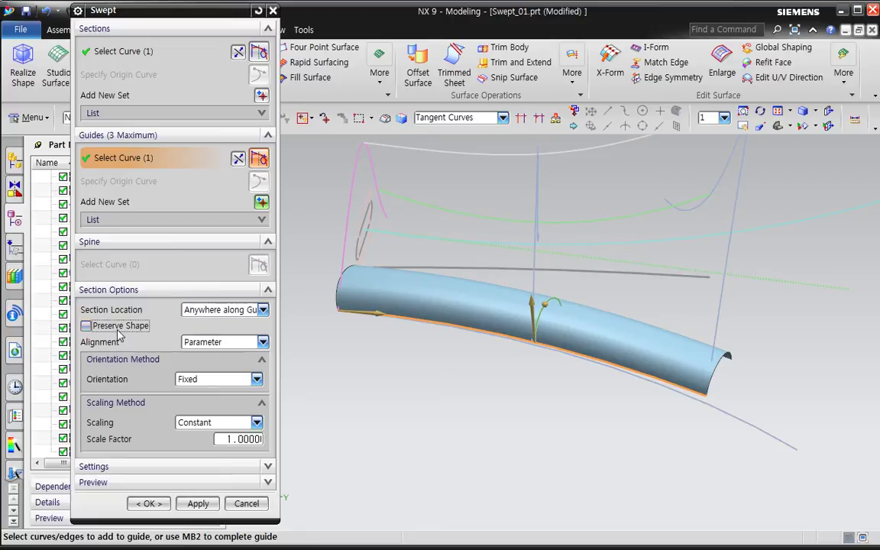
pyautogui.click(228, 310)
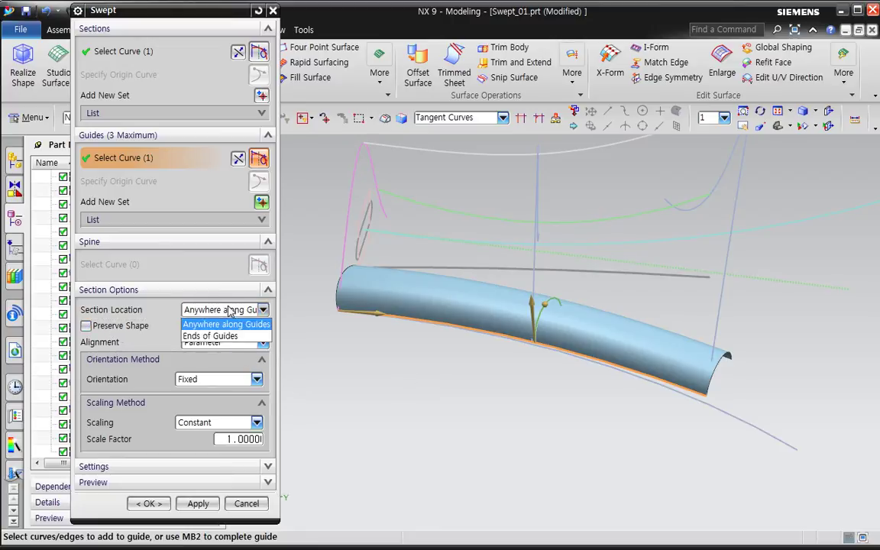
pyautogui.click(220, 337)
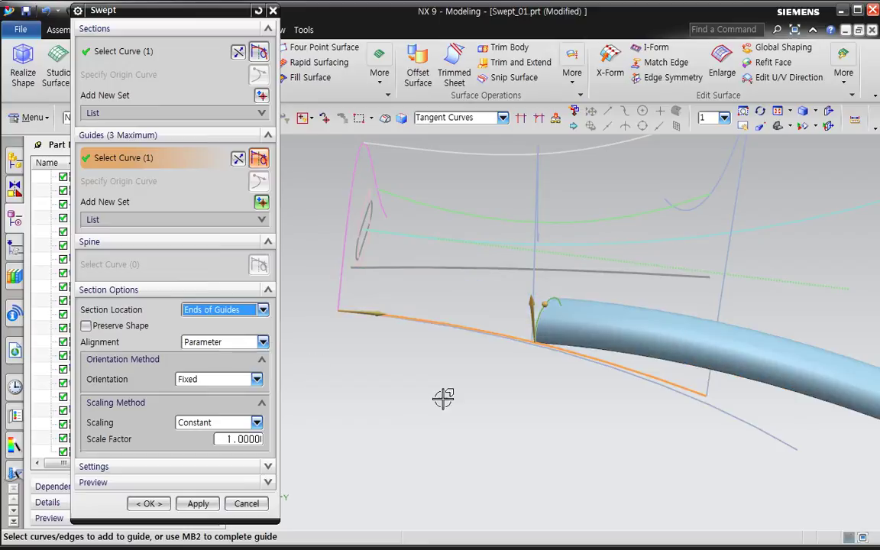
pyautogui.moveTo(379, 379); pyautogui.dragTo(465, 407, button='middle')
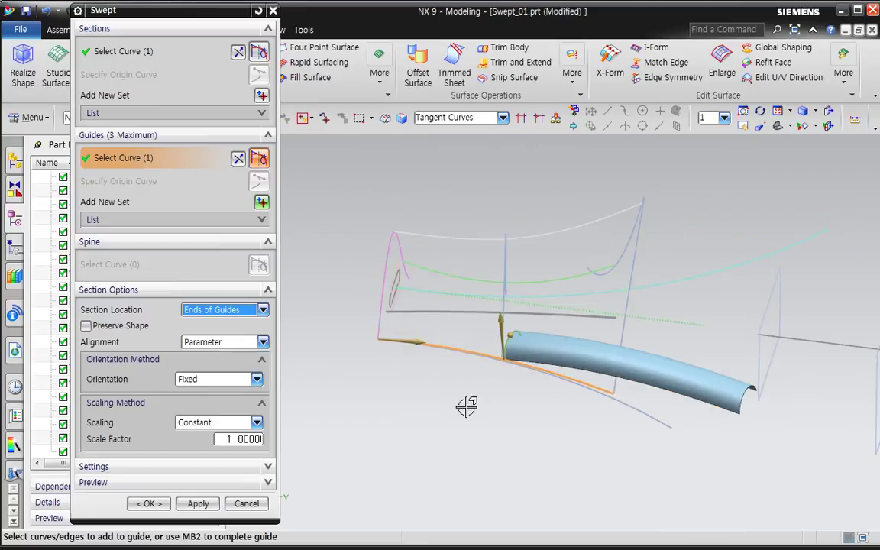
# Reverse the guide curve's direction repeatedly to compare both sweep directions, leaving it pointing away from the far end of the guide
pyautogui.click(236, 162)
pyautogui.click(236, 162)
pyautogui.click(236, 162)
pyautogui.click(237, 162)
pyautogui.click(237, 162)
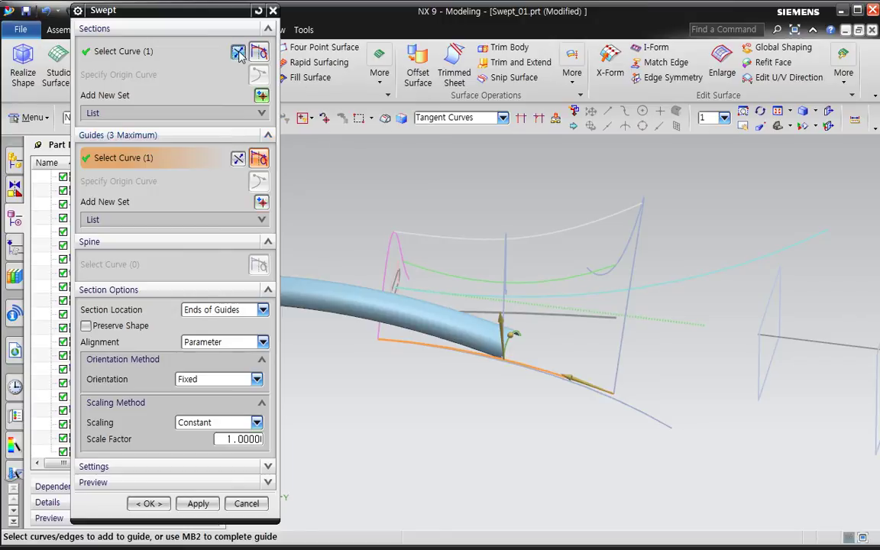
pyautogui.click(238, 159)
pyautogui.moveTo(482, 402); pyautogui.dragTo(526, 380, button='middle')
pyautogui.scroll(2, 520, 374)
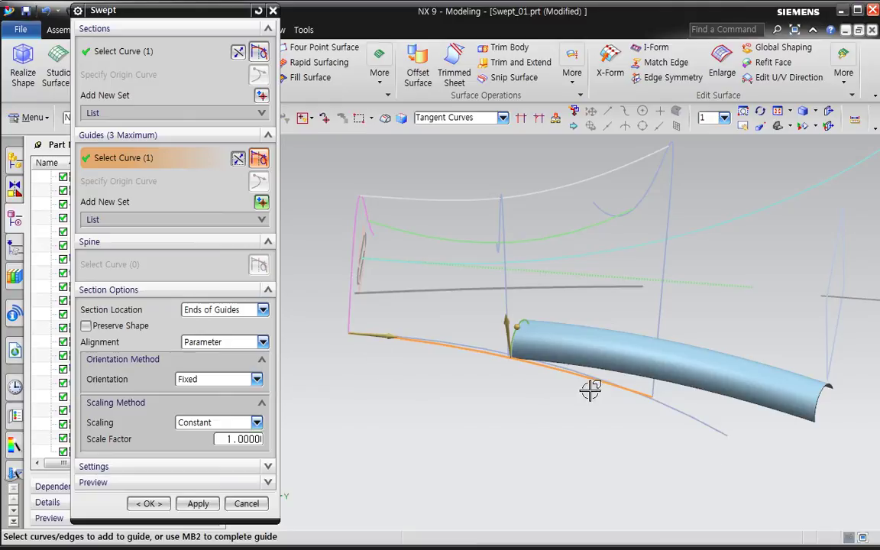
pyautogui.click(239, 159)
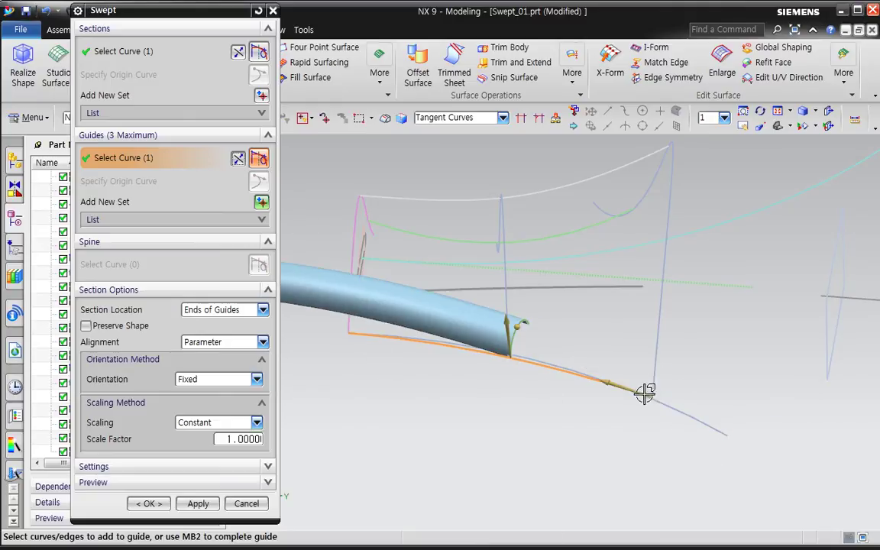
# Set the small-arc sweep's section location to Anywhere along Guides, inspect the sheet, and cancel the sweep
pyautogui.scroll(-3, 557, 422)
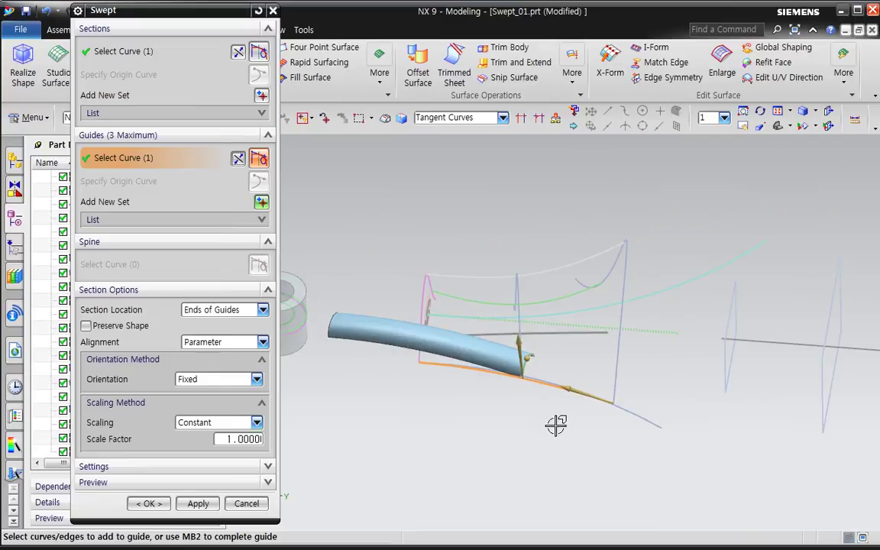
pyautogui.click(225, 310)
pyautogui.click(226, 324)
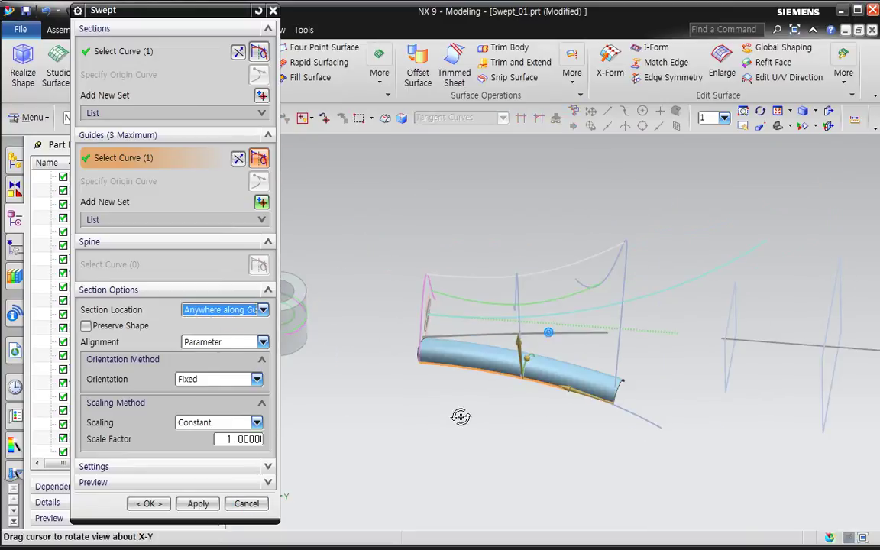
pyautogui.moveTo(480, 421); pyautogui.dragTo(460, 422, button='middle')
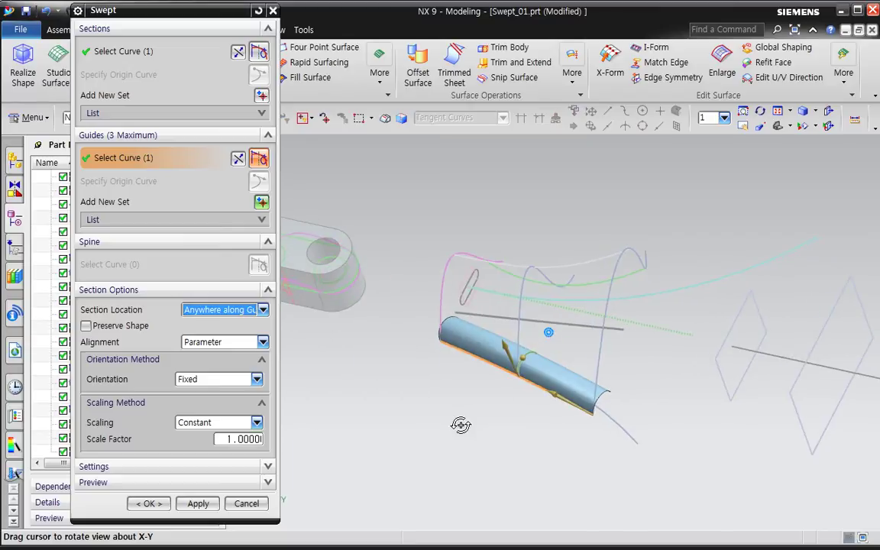
pyautogui.click(246, 504)
# Set up a new sweep using the middle wave-shaped curve as the section and the lower arc it does not touch as the guide
pyautogui.moveTo(382, 458); pyautogui.dragTo(455, 444, button='middle')
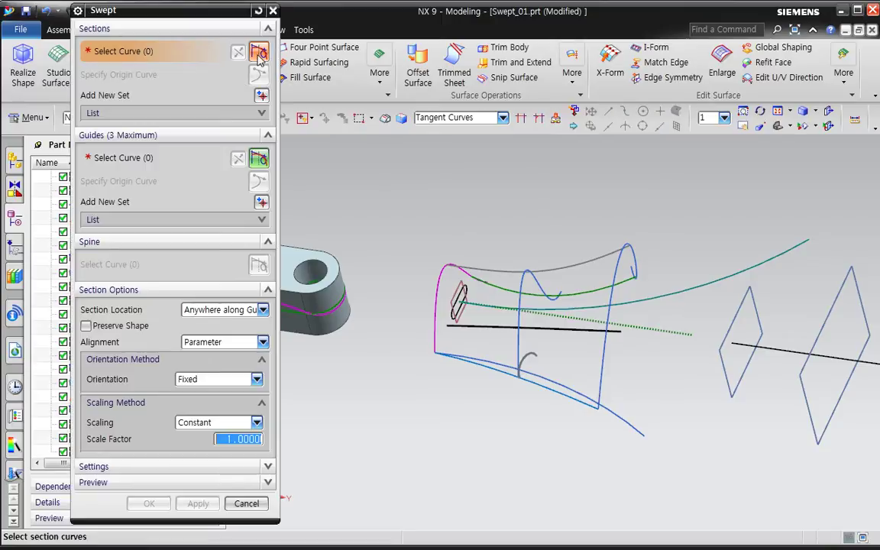
pyautogui.click(528, 363)
pyautogui.middleClick(477, 409)
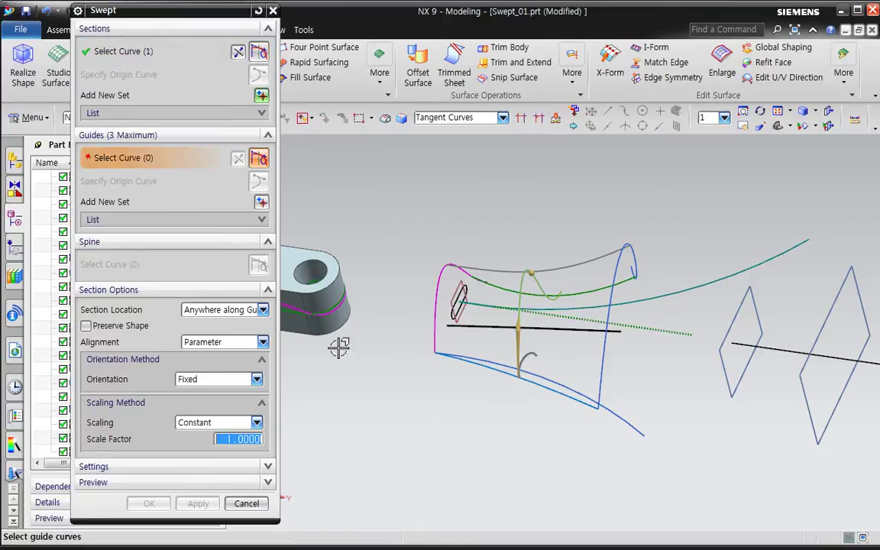
pyautogui.scroll(2, 434, 394)
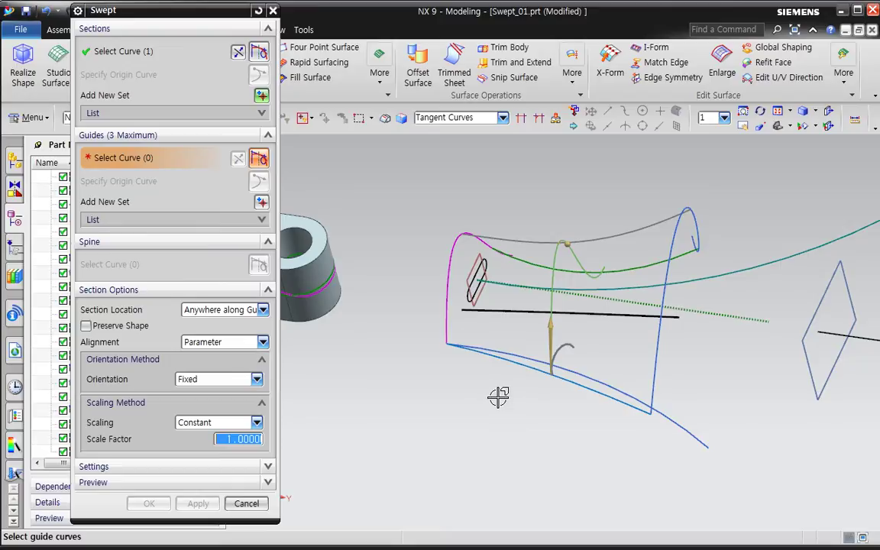
pyautogui.moveTo(495, 406); pyautogui.dragTo(333, 306, button='middle')
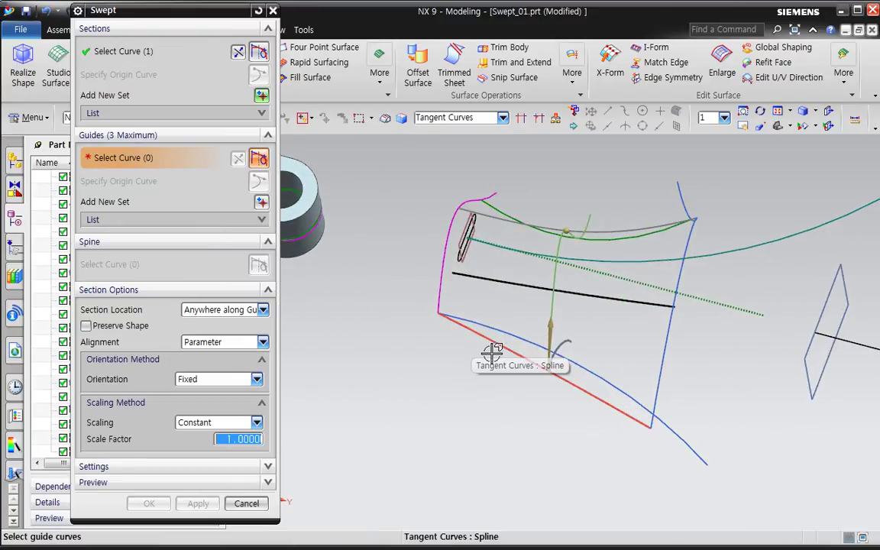
pyautogui.moveTo(464, 403); pyautogui.dragTo(475, 357, button='middle')
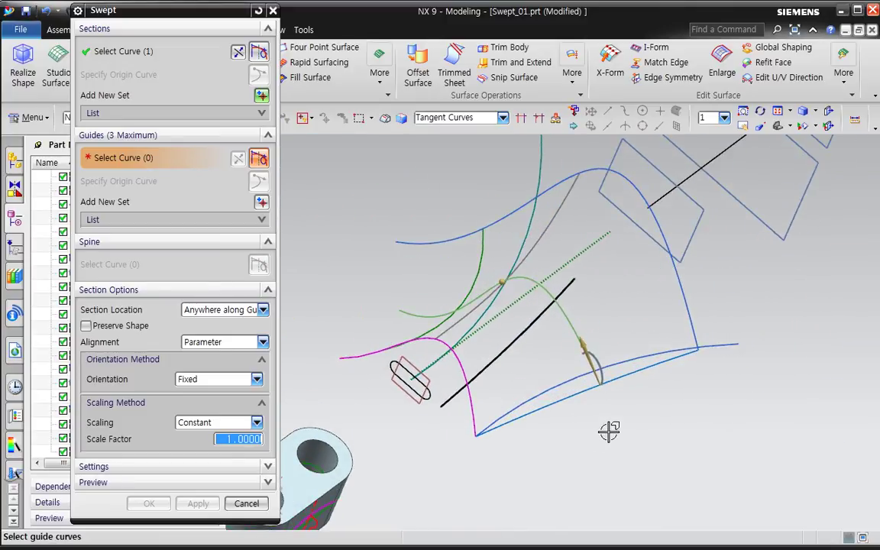
pyautogui.scroll(-2, 607, 416)
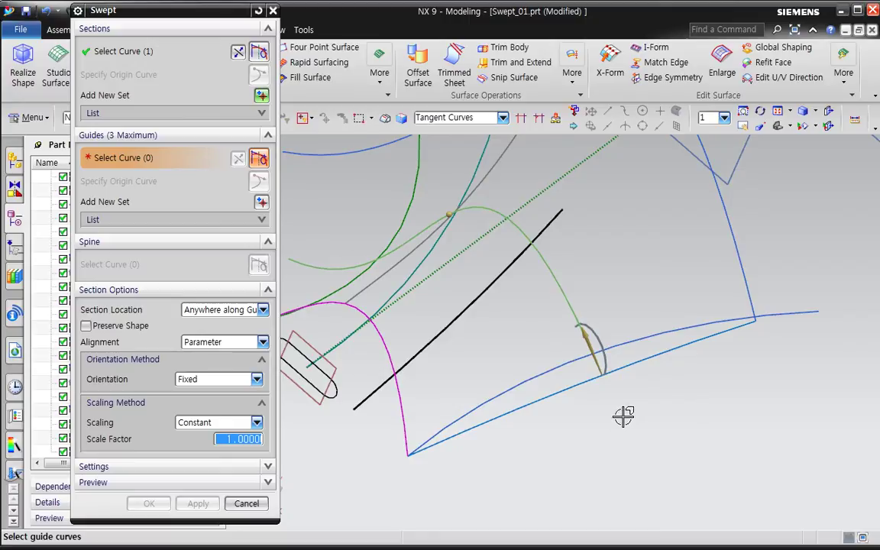
pyautogui.moveTo(619, 436)
pyautogui.mouseDown(button='middle')
pyautogui.moveTo(626, 417)
pyautogui.moveTo(629, 427)
pyautogui.mouseUp(button='middle')
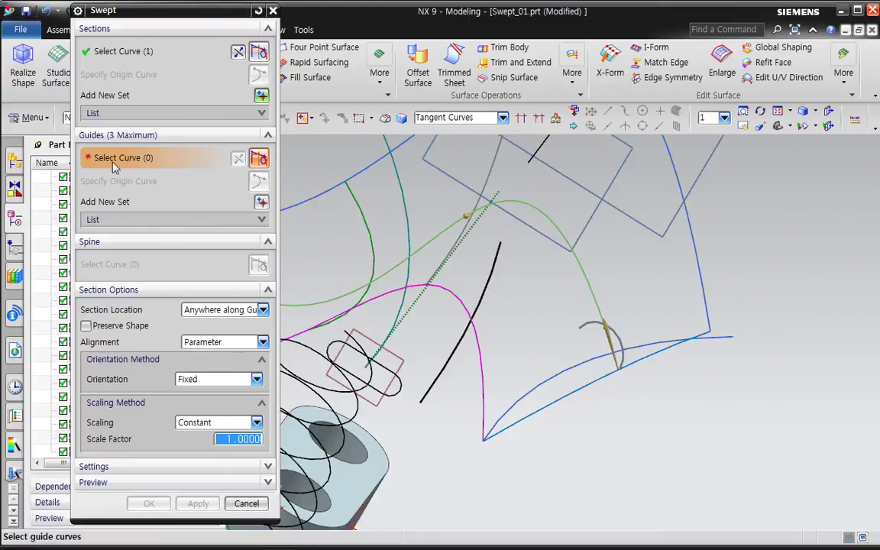
pyautogui.click(520, 423)
pyautogui.moveTo(561, 442); pyautogui.dragTo(454, 428, button='middle')
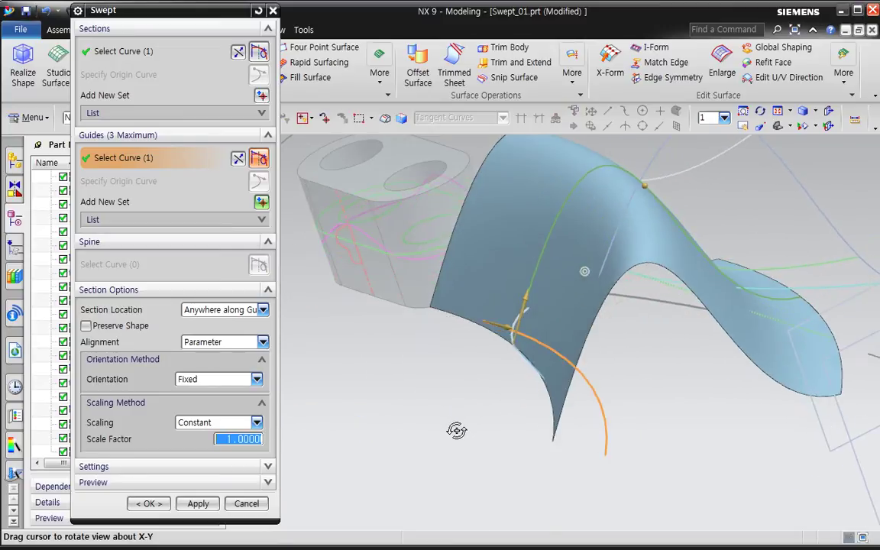
# Compare the Ends of Guides and Anywhere along Guides section locations on this sweep, leaving it at Anywhere along Guides
pyautogui.click(225, 310)
pyautogui.click(210, 334)
pyautogui.moveTo(419, 379); pyautogui.dragTo(542, 400, button='middle')
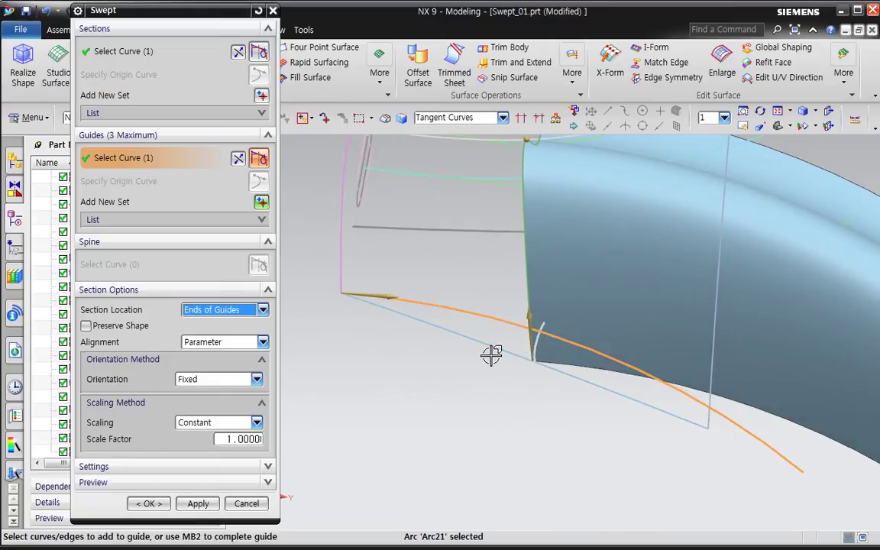
pyautogui.click(233, 314)
pyautogui.click(233, 324)
pyautogui.scroll(-2, 487, 397)
pyautogui.moveTo(502, 405); pyautogui.dragTo(556, 389, button='middle')
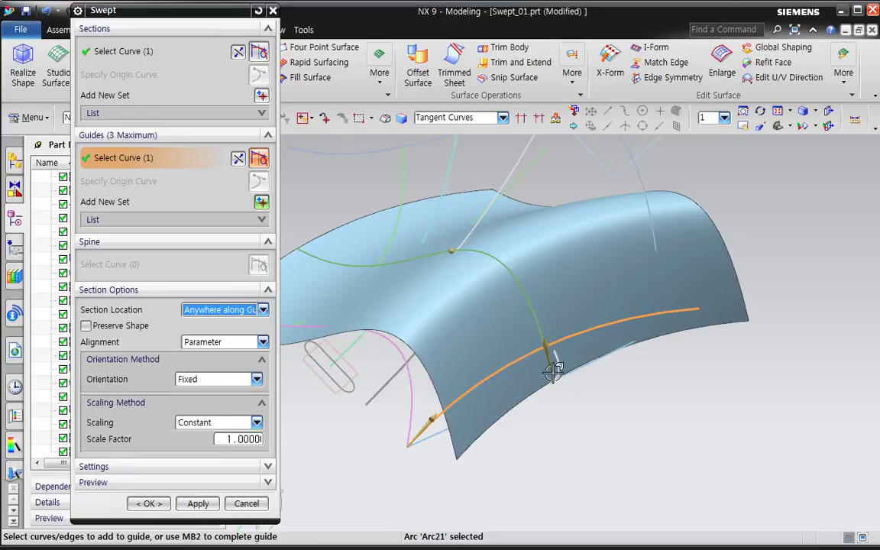
pyautogui.moveTo(519, 386); pyautogui.dragTo(589, 515, button='middle')
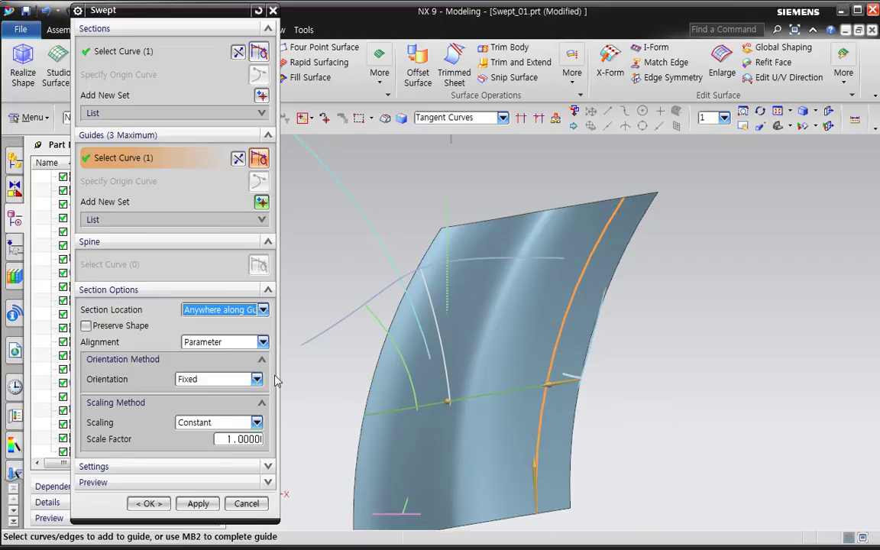
# Review the orientation, alignment and scaling options, leaving Fixed, Parameter and Constant, and examine the swept sheet's position relative to its guide
pyautogui.click(226, 379)
pyautogui.click(224, 380)
pyautogui.click(223, 342)
pyautogui.click(223, 344)
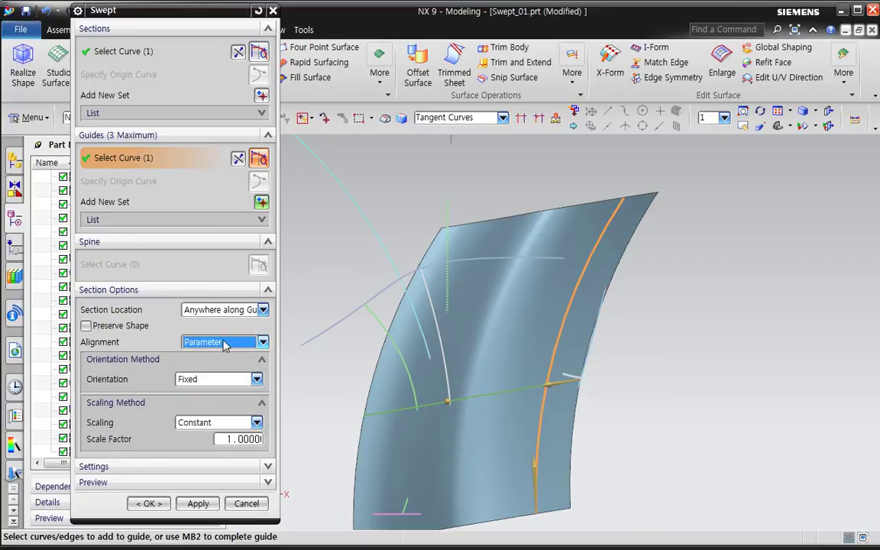
pyautogui.click(225, 426)
pyautogui.click(225, 425)
pyautogui.moveTo(413, 398); pyautogui.dragTo(491, 434, button='middle')
pyautogui.moveTo(501, 475); pyautogui.dragTo(490, 459, button='middle')
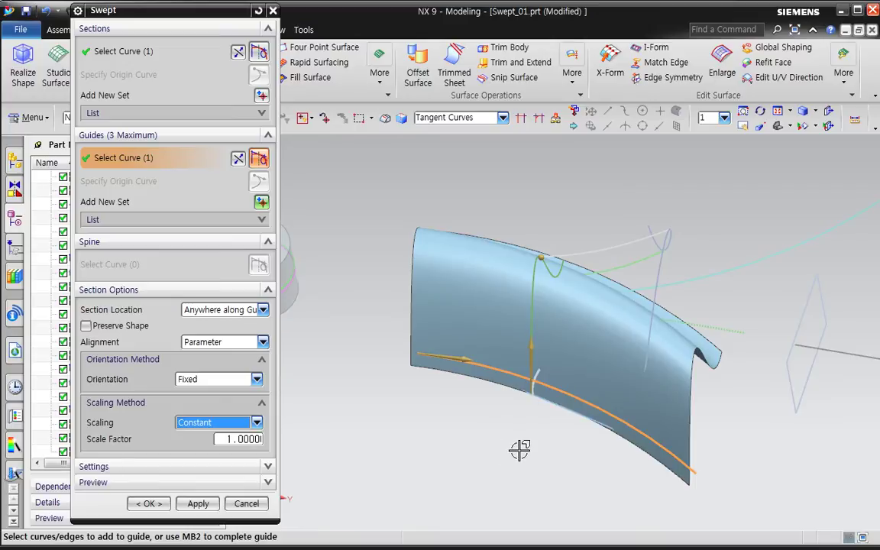
pyautogui.moveTo(545, 398); pyautogui.dragTo(553, 418, button='middle')
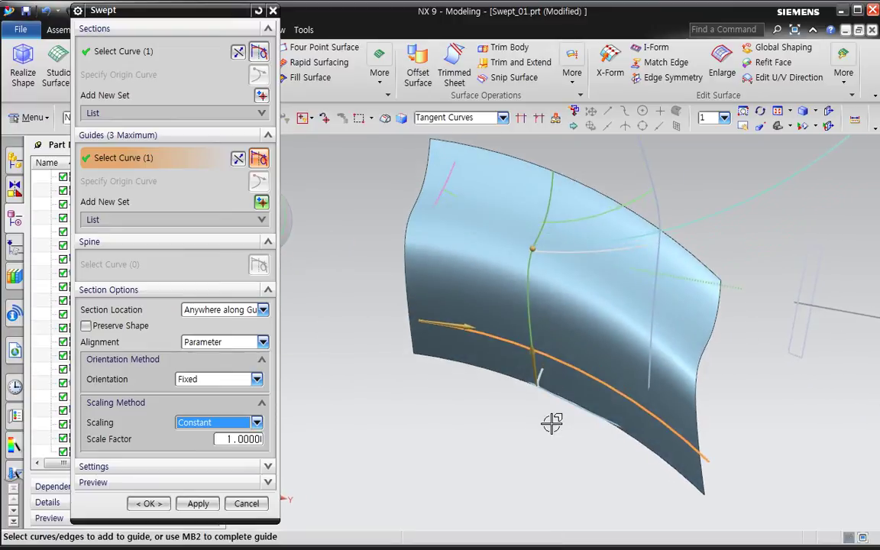
pyautogui.moveTo(546, 429); pyautogui.dragTo(576, 291, button='middle')
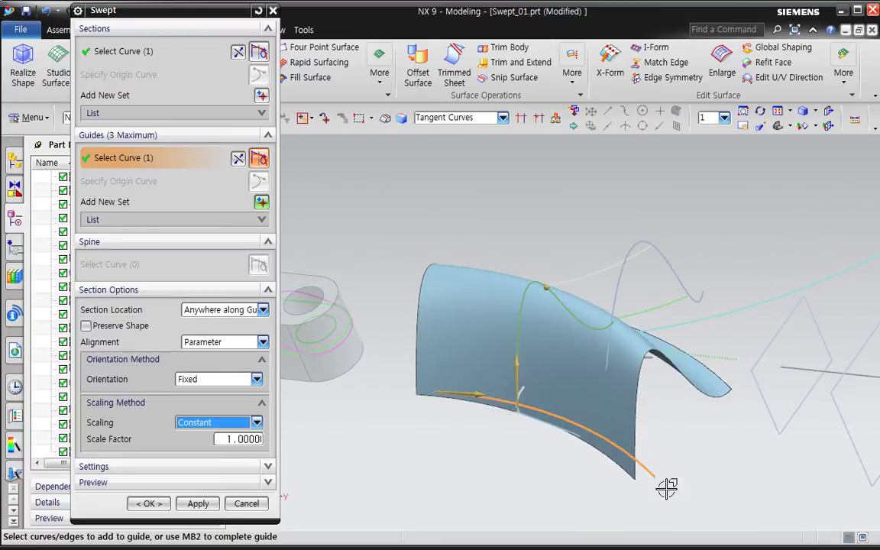
pyautogui.moveTo(677, 454); pyautogui.dragTo(556, 437, button='middle')
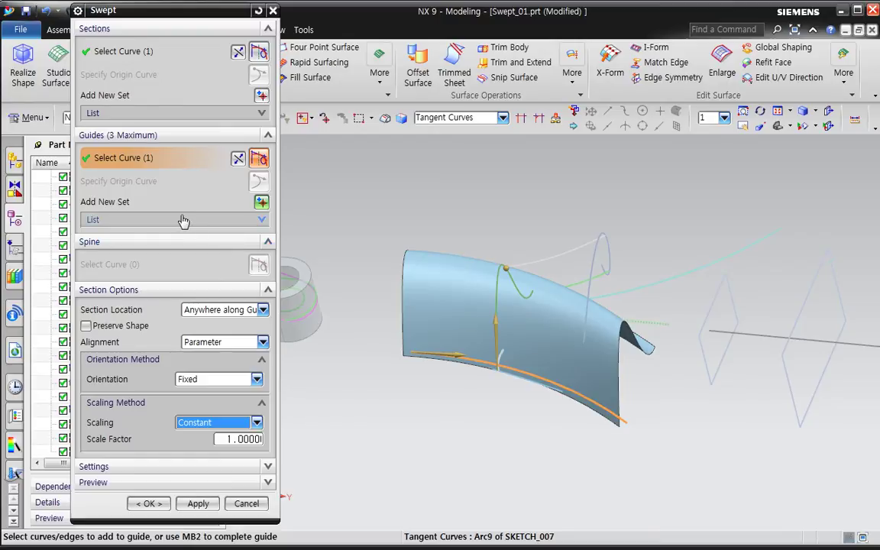
# Replace the sweep's guide with the separate straight line running through the diamond-shaped profiles
pyautogui.click(240, 221)
pyautogui.press('Delete')
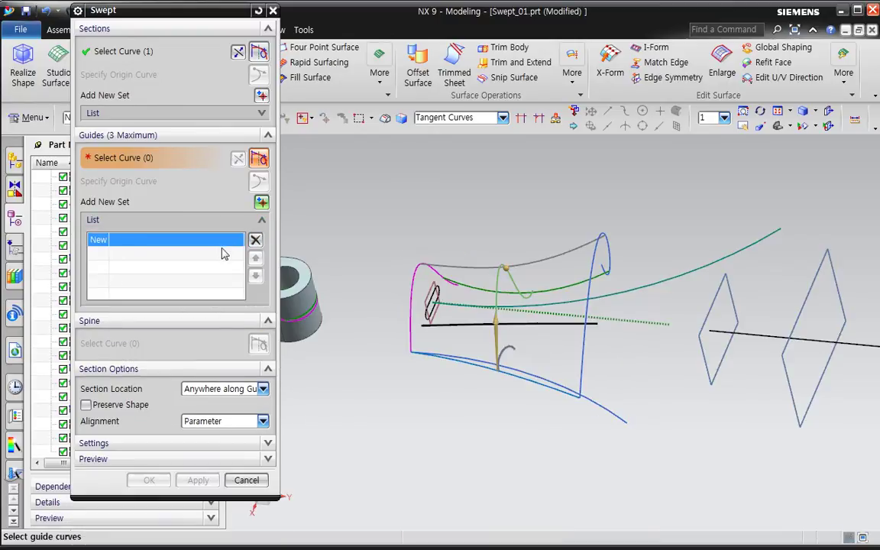
pyautogui.moveTo(525, 394); pyautogui.dragTo(478, 403, button='middle')
pyautogui.click(162, 52)
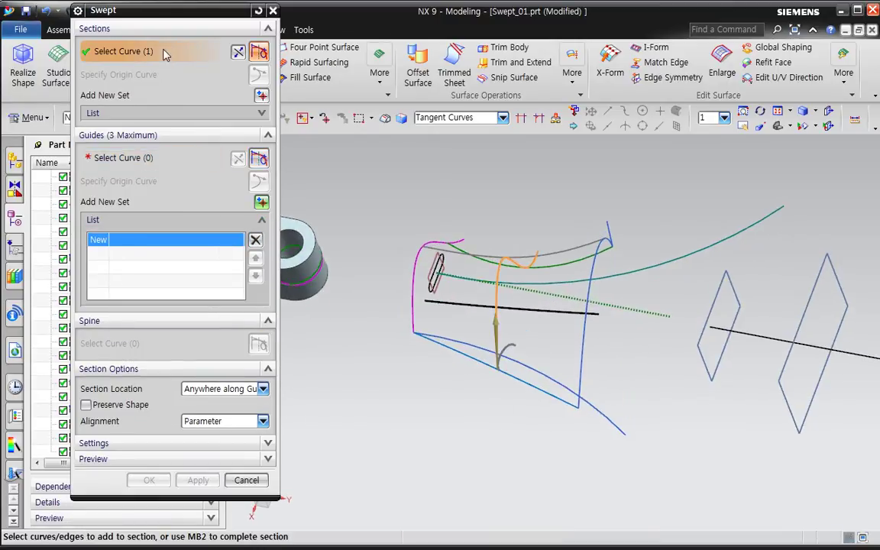
pyautogui.click(147, 158)
pyautogui.moveTo(546, 367); pyautogui.dragTo(635, 386, button='middle')
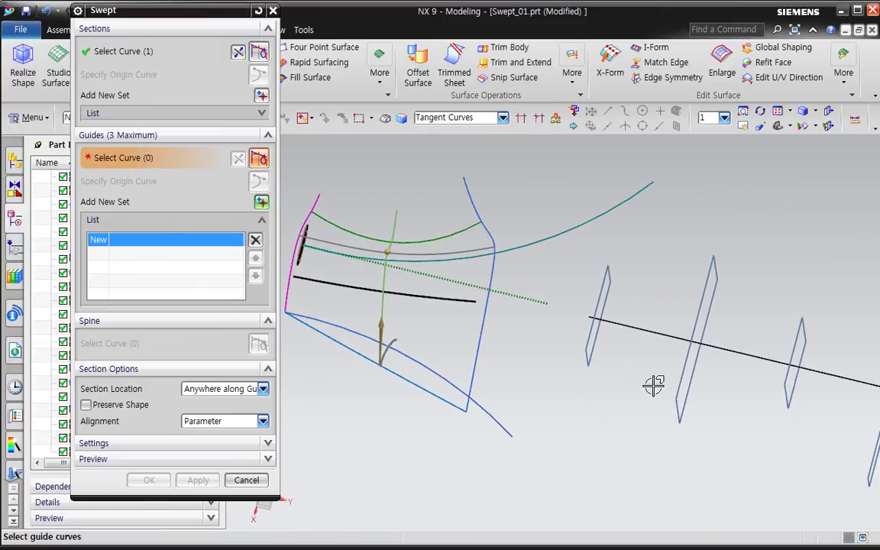
pyautogui.click(646, 339)
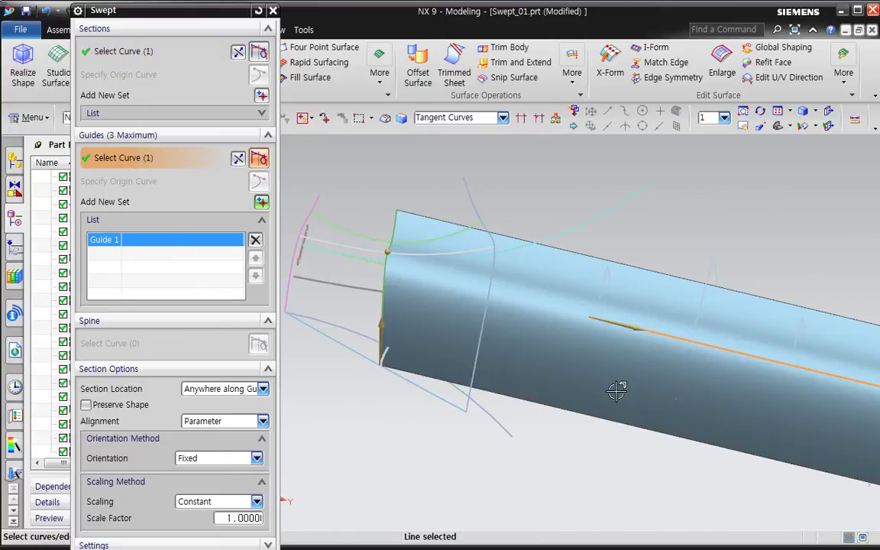
# Inspect the sheet swept parallel to the distant line and cancel the sweep
pyautogui.scroll(-3, 617, 390)
pyautogui.moveTo(590, 416); pyautogui.dragTo(663, 467, button='middle')
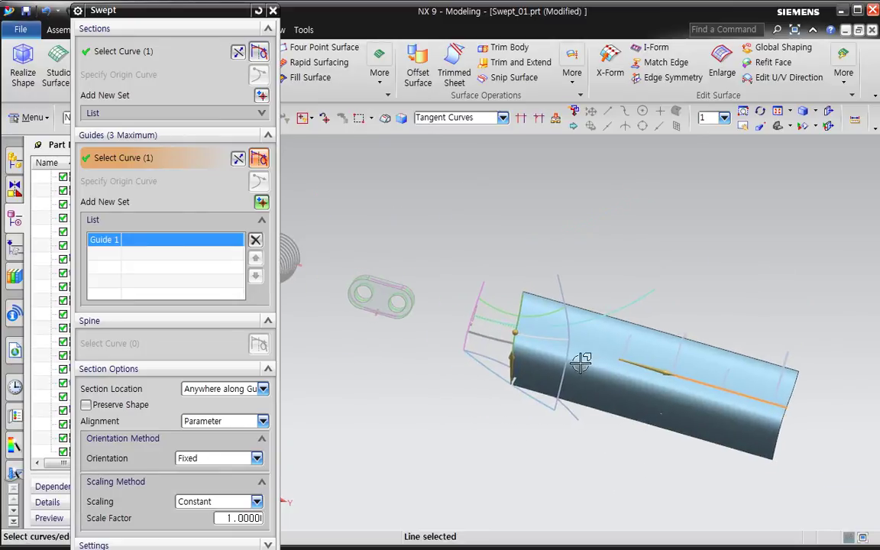
pyautogui.moveTo(570, 451)
pyautogui.mouseDown(button='middle')
pyautogui.moveTo(564, 406)
pyautogui.moveTo(556, 449)
pyautogui.mouseUp(button='middle')
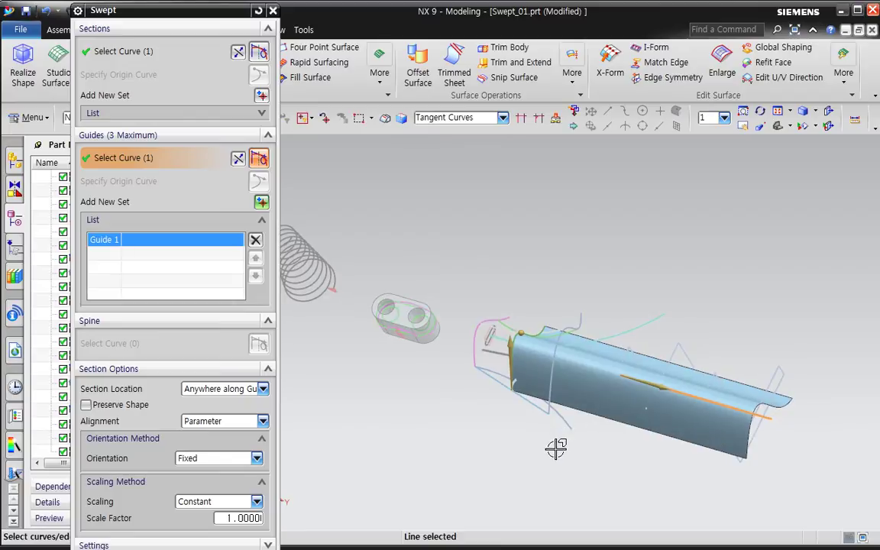
pyautogui.press('Escape')
# Consult the Swept slide of the Surface Lecture Notes in PowerPoint for the one-section, one-guide options, and return to NX
pyautogui.moveTo(499, 479); pyautogui.dragTo(467, 409, button='middle')
pyautogui.scroll(3, 416, 415)
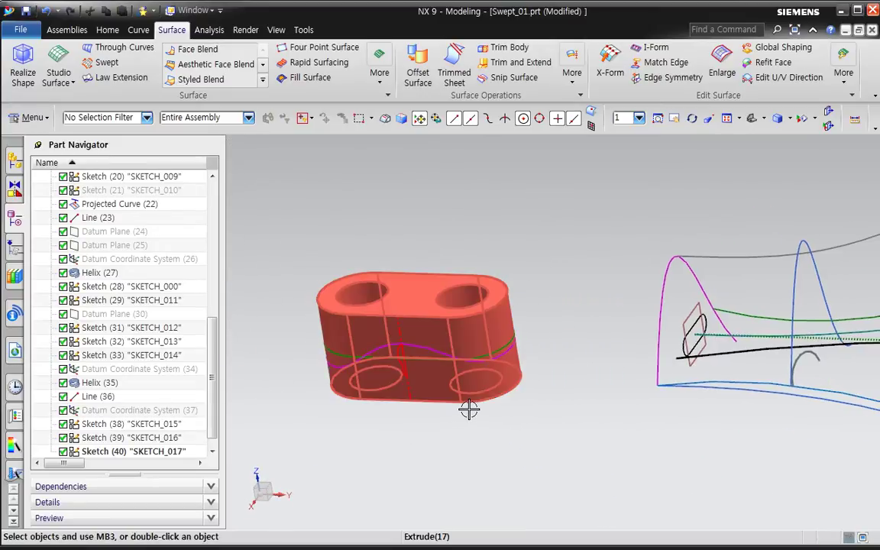
pyautogui.moveTo(558, 416); pyautogui.dragTo(499, 417, button='middle')
pyautogui.scroll(-1, 577, 435)
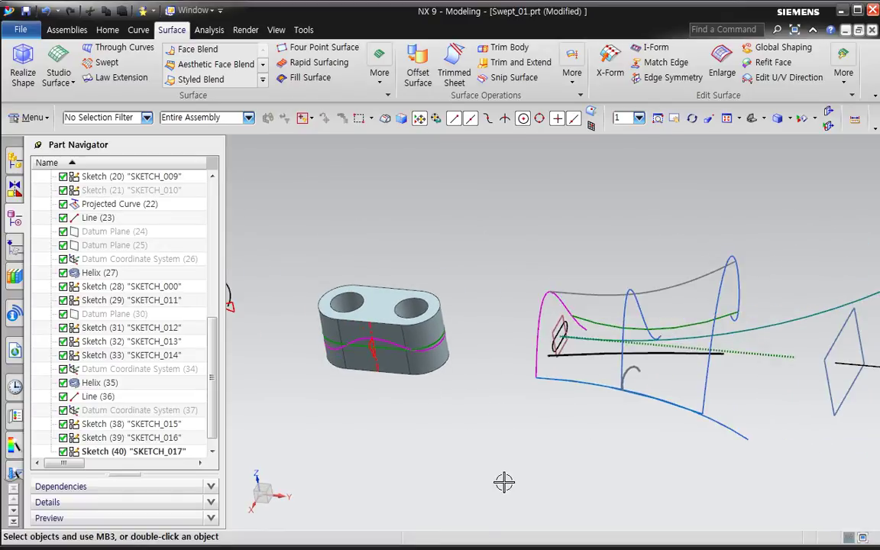
pyautogui.hotkey('alt', 'Tab')
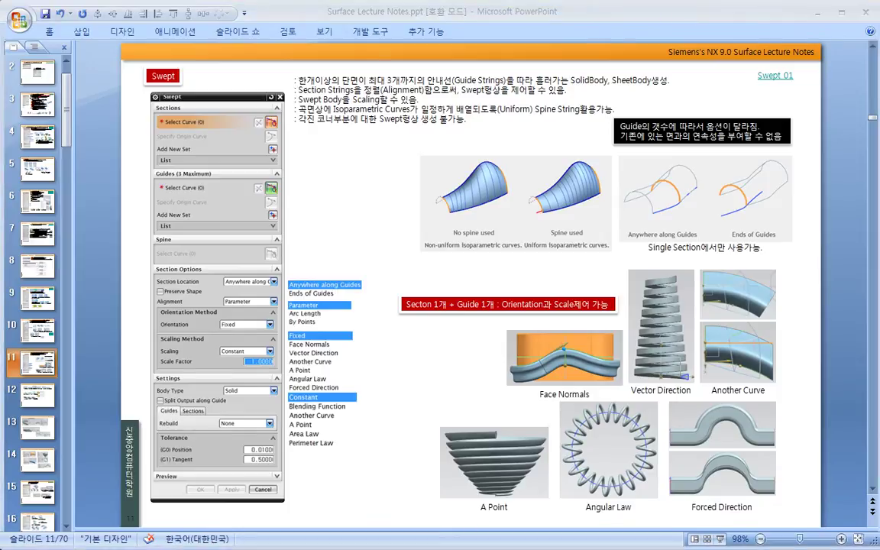
pyautogui.hotkey('alt', 'Tab')
# Start a new sweep using the Feature Curves rule to take the closed sketch profile on the two-hole block's side as the section
pyautogui.keyDown('shift'); pyautogui.moveTo(527, 369); pyautogui.dragTo(605, 369, button='middle'); pyautogui.keyUp('shift')
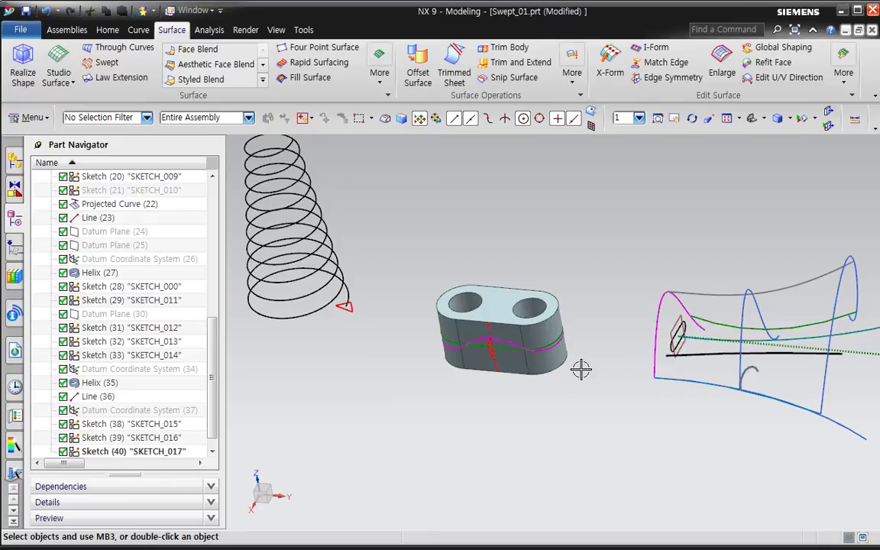
pyautogui.hotkey('ctrl', 'F2')
pyautogui.click(522, 368)
pyautogui.moveTo(470, 356); pyautogui.dragTo(466, 349, button='middle')
pyautogui.scroll(3, 466, 349)
pyautogui.keyDown('shift'); pyautogui.moveTo(525, 393); pyautogui.dragTo(505, 387, button='middle'); pyautogui.keyUp('shift')
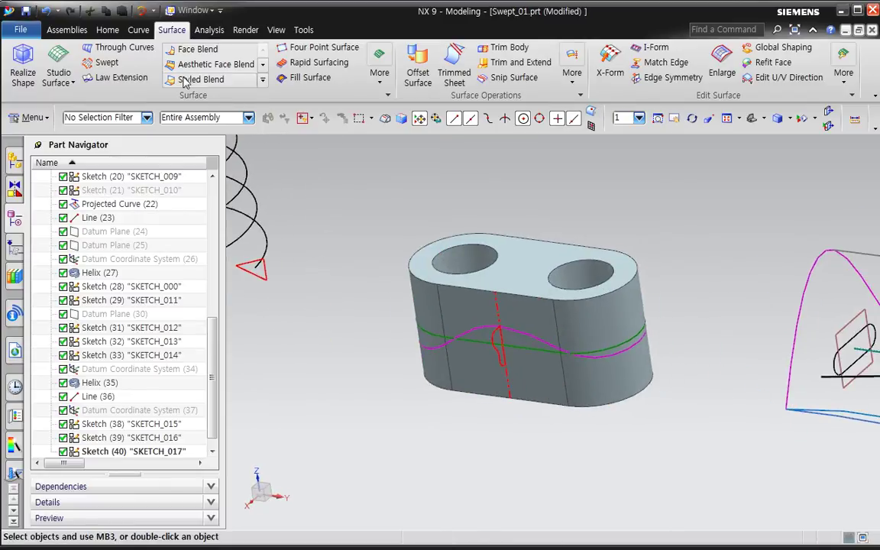
pyautogui.click(105, 62)
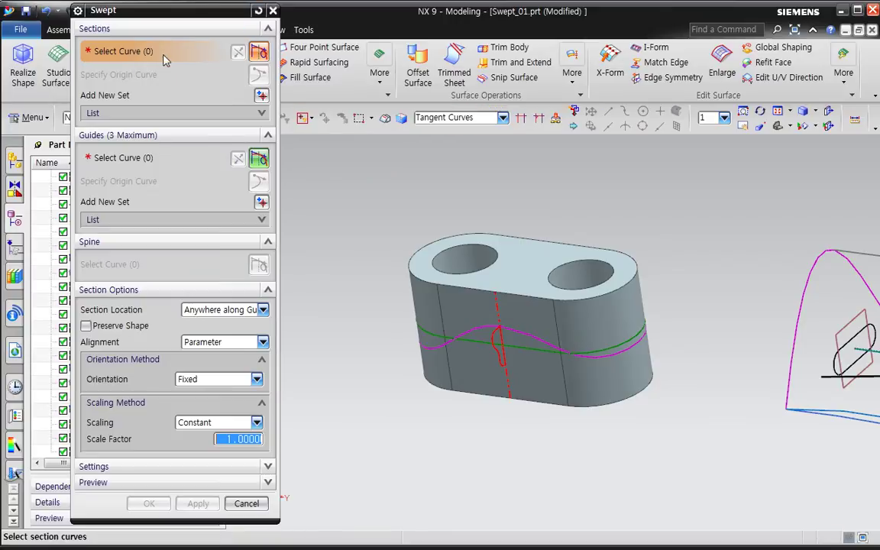
pyautogui.click(441, 118)
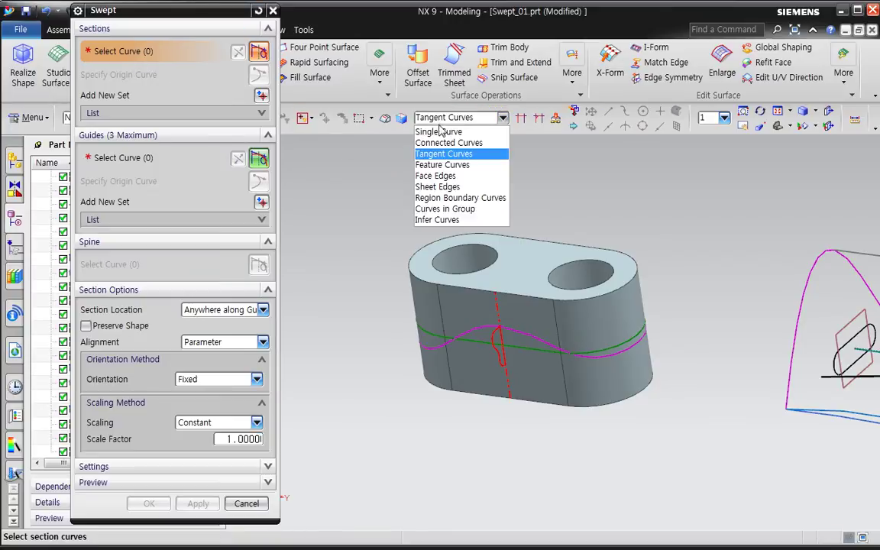
pyautogui.click(444, 168)
pyautogui.scroll(5, 470, 342)
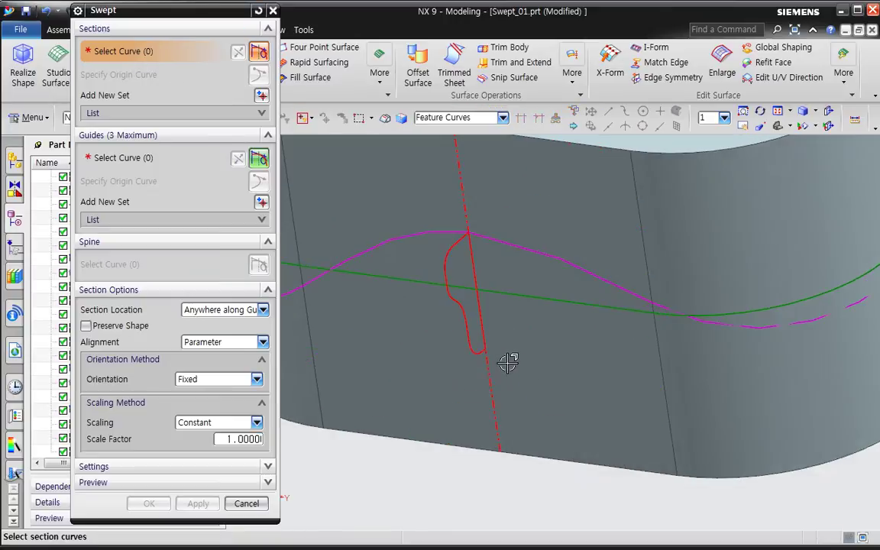
pyautogui.click(470, 250)
pyautogui.scroll(-5, 450, 300)
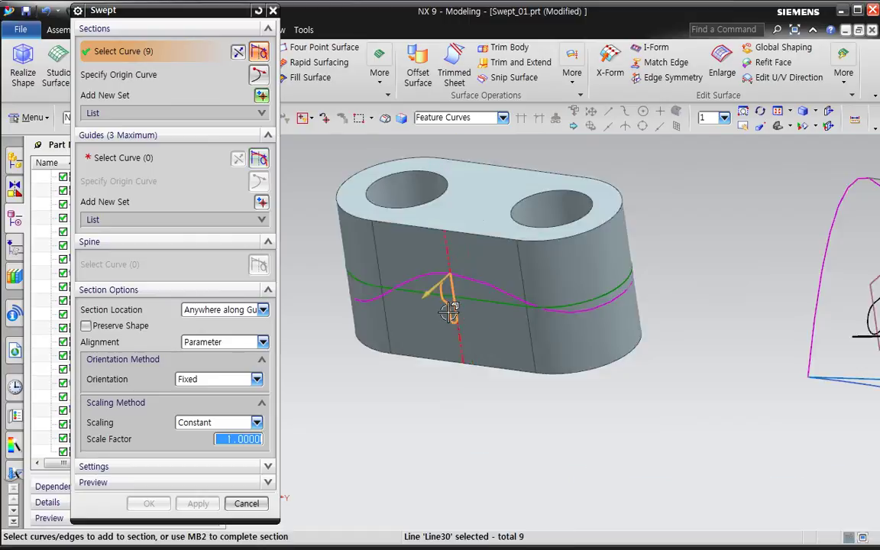
pyautogui.click(145, 159)
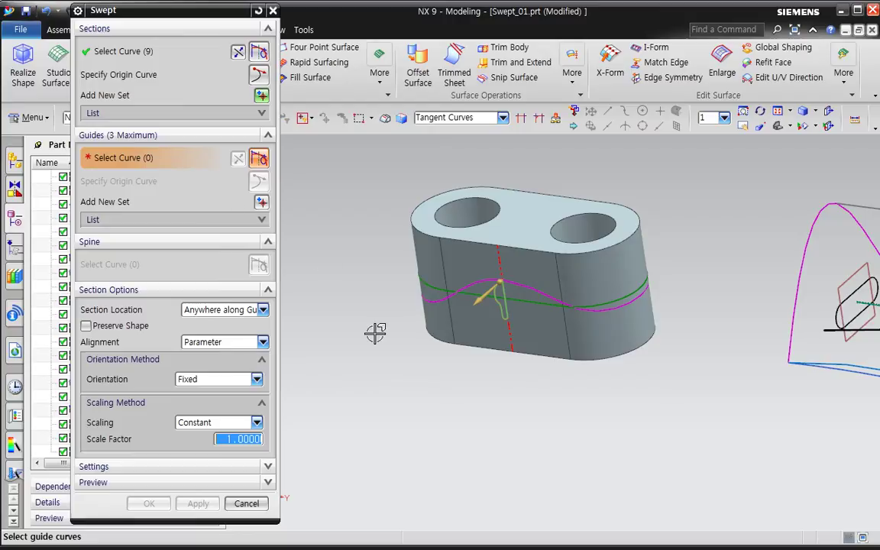
# Use the flat green curve loop around the two-hole block as the guide of the sweep
pyautogui.scroll(2, 387, 331)
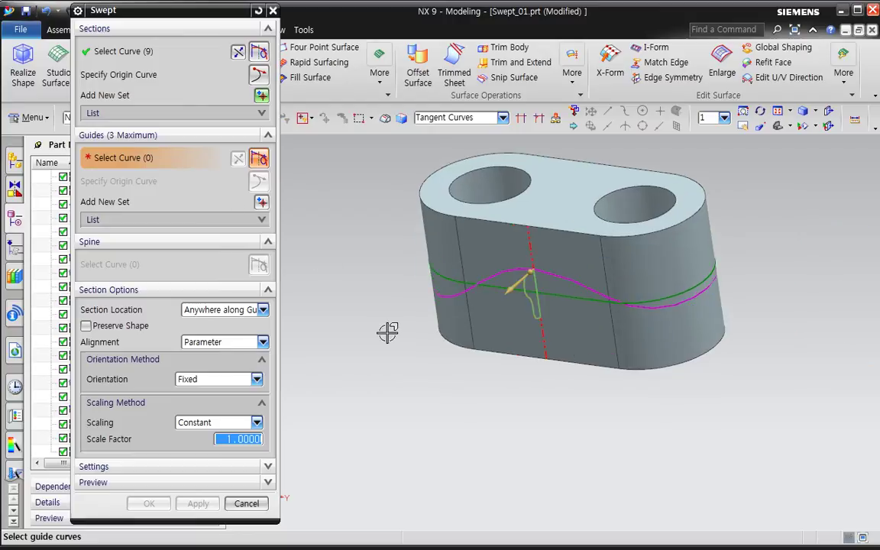
pyautogui.click(566, 299)
pyautogui.moveTo(487, 388); pyautogui.dragTo(510, 385, button='middle')
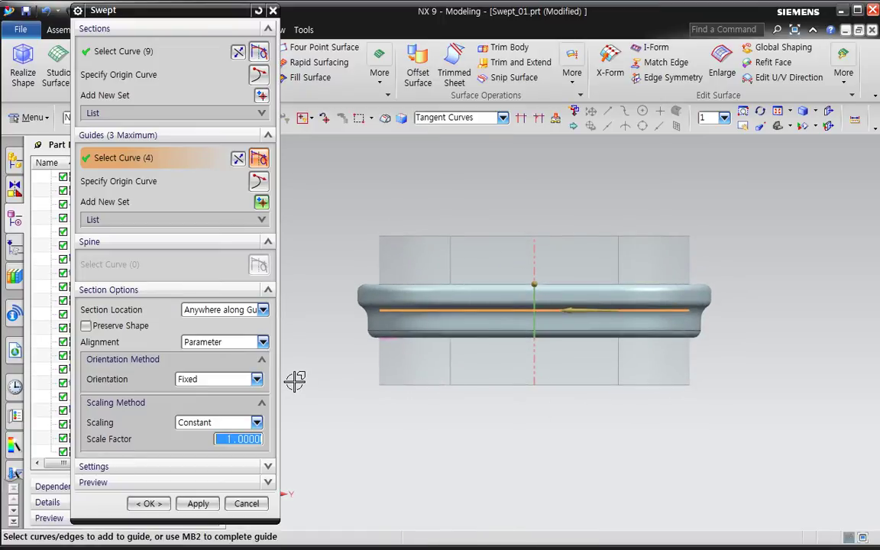
pyautogui.moveTo(427, 386); pyautogui.dragTo(405, 397, button='middle')
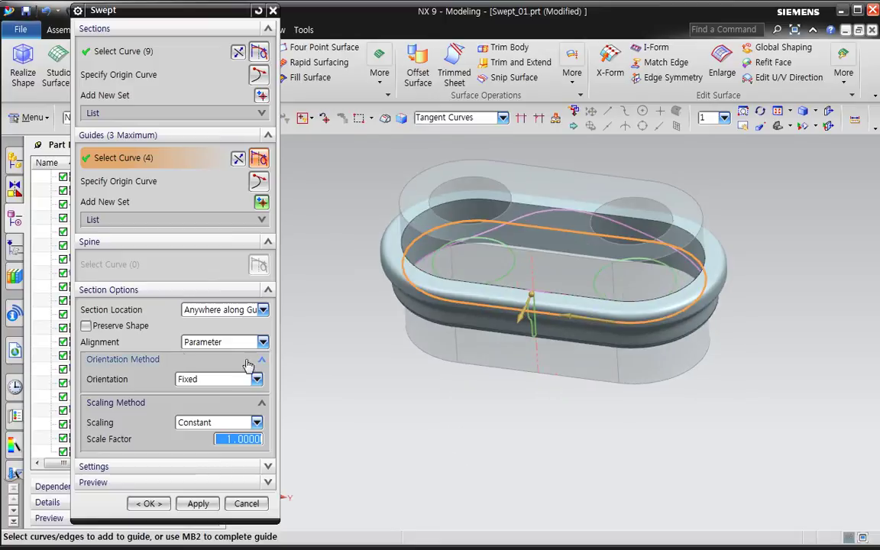
# Keep the section alignment at Parameter and turn on Preserve Shape for the sweep
pyautogui.click(210, 343)
pyautogui.click(210, 358)
pyautogui.click(85, 325)
pyautogui.moveTo(367, 415); pyautogui.dragTo(451, 433, button='middle')
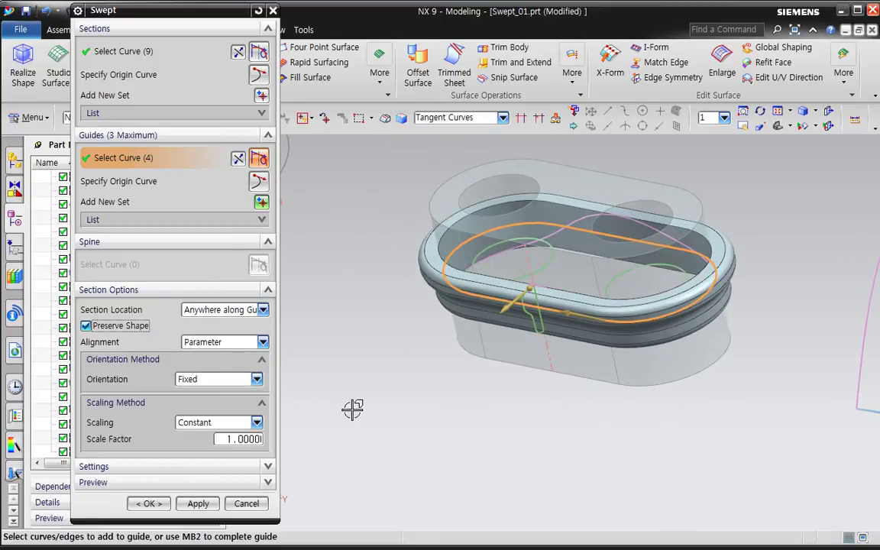
# Try Arc Length alignment for the section, and restore Parameter alignment with Preserve Shape enabled
pyautogui.click(230, 342)
pyautogui.click(217, 369)
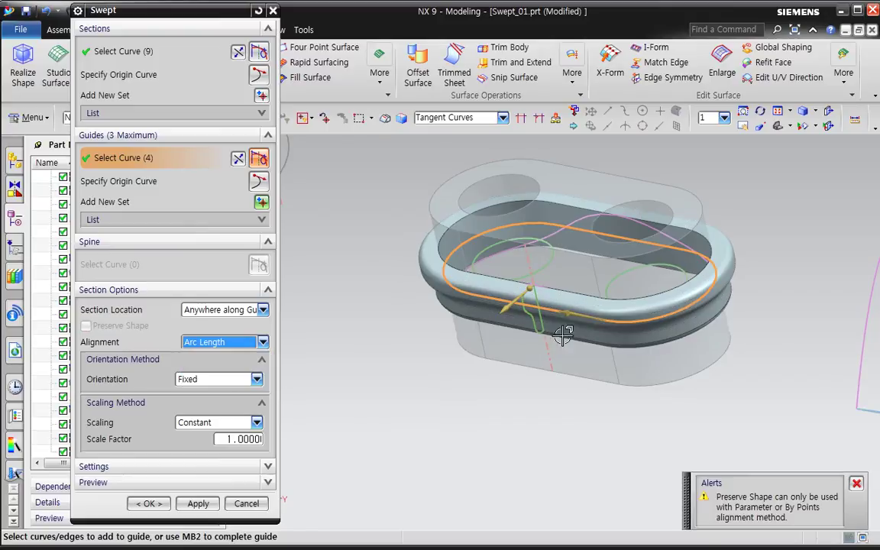
pyautogui.click(226, 341)
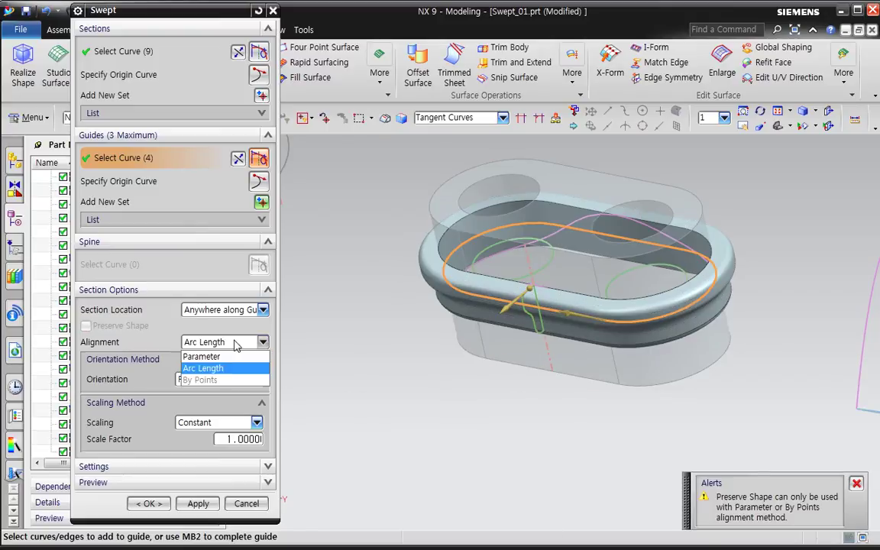
pyautogui.click(205, 355)
pyautogui.moveTo(440, 381)
pyautogui.mouseDown(button='middle')
pyautogui.moveTo(440, 395)
pyautogui.moveTo(448, 369)
pyautogui.moveTo(497, 358)
pyautogui.moveTo(472, 359)
pyautogui.moveTo(451, 384)
pyautogui.mouseUp(button='middle')
pyautogui.click(148, 328)
pyautogui.moveTo(493, 421)
pyautogui.mouseDown(button='middle')
pyautogui.moveTo(458, 420)
pyautogui.moveTo(478, 416)
pyautogui.mouseUp(button='middle')
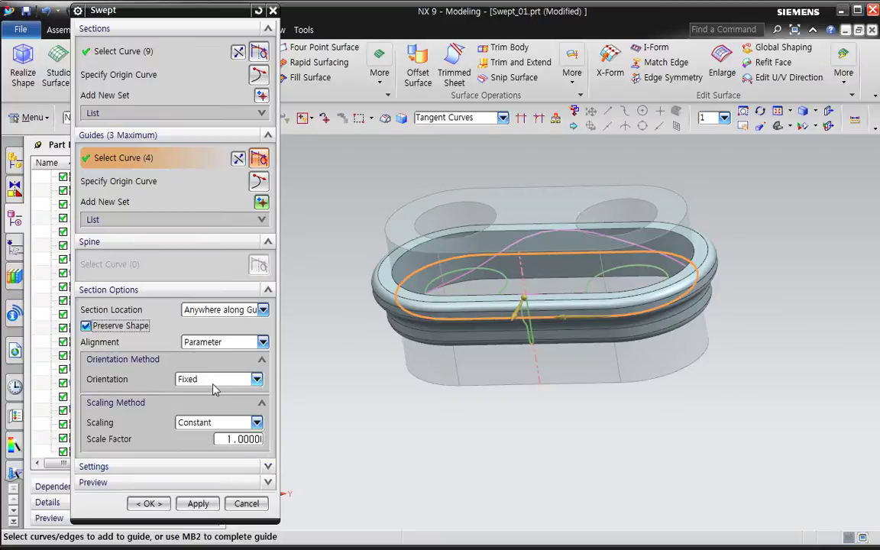
# Review the orientation methods, keep Fixed, and cancel the sweep along the flat loop
pyautogui.click(213, 379)
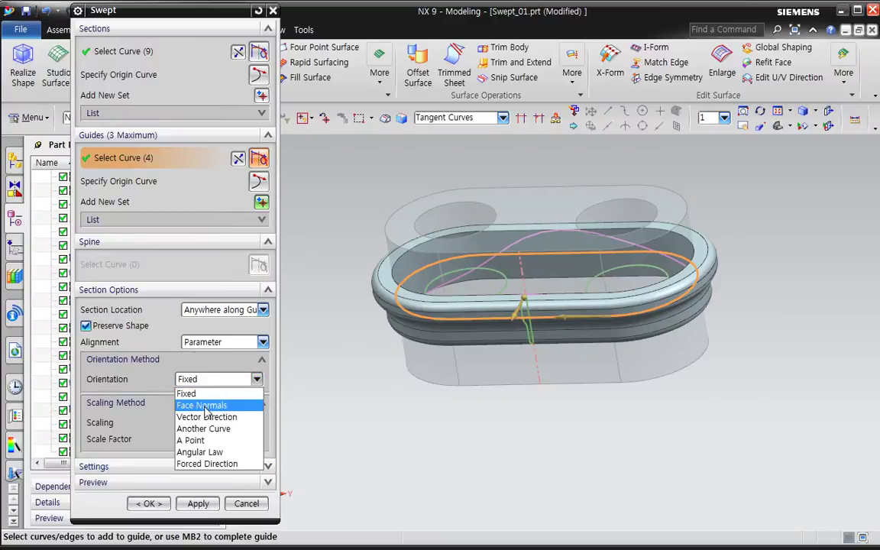
pyautogui.click(186, 393)
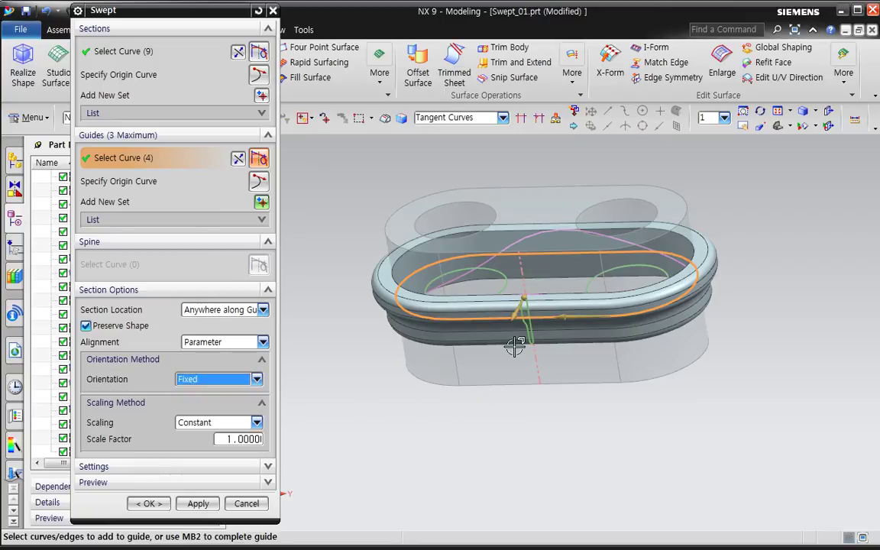
pyautogui.click(245, 505)
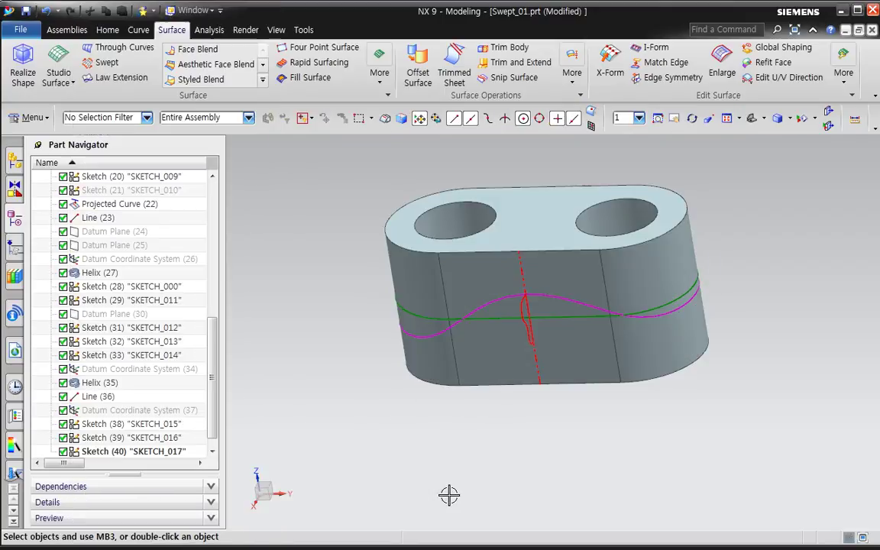
# Start a new sweep with the block's closed side profile as section, using Feature Curves, and the wavy magenta loop as guide
pyautogui.moveTo(456, 486); pyautogui.dragTo(379, 419, button='middle')
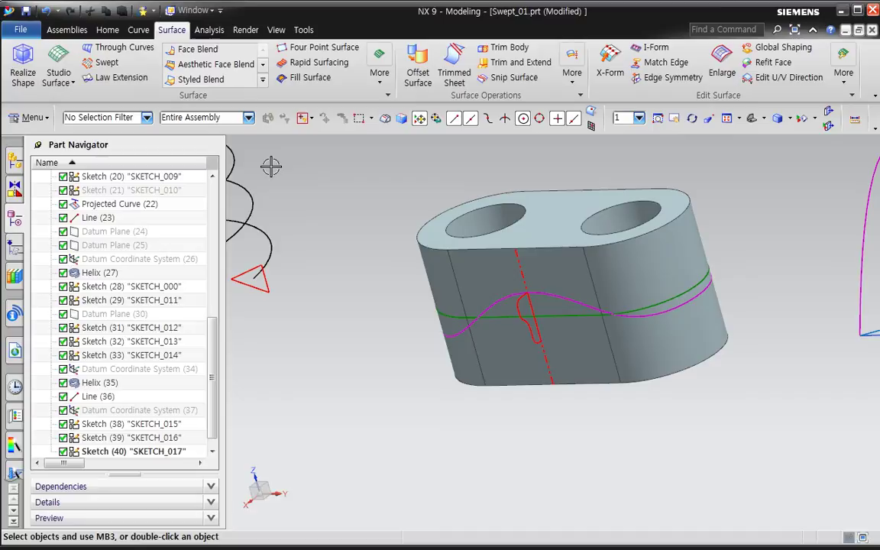
pyautogui.click(107, 63)
pyautogui.click(451, 118)
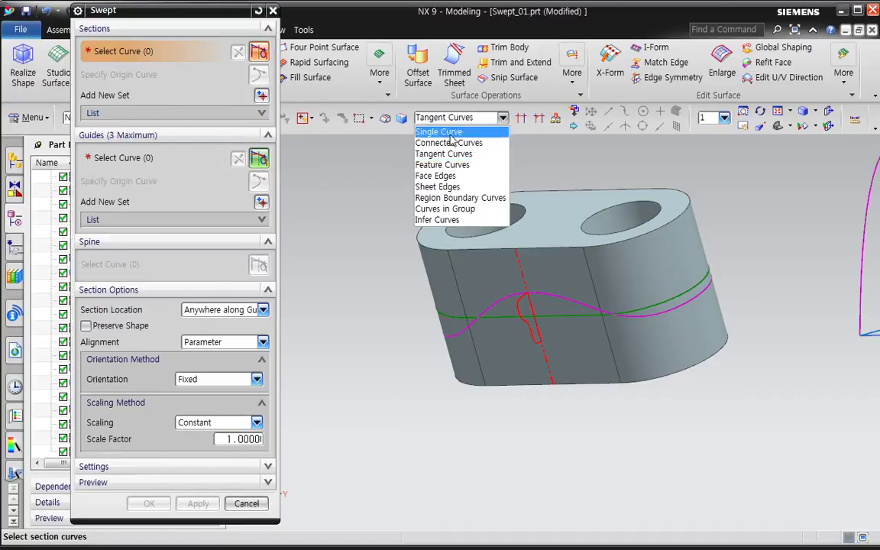
pyautogui.click(449, 167)
pyautogui.click(532, 312)
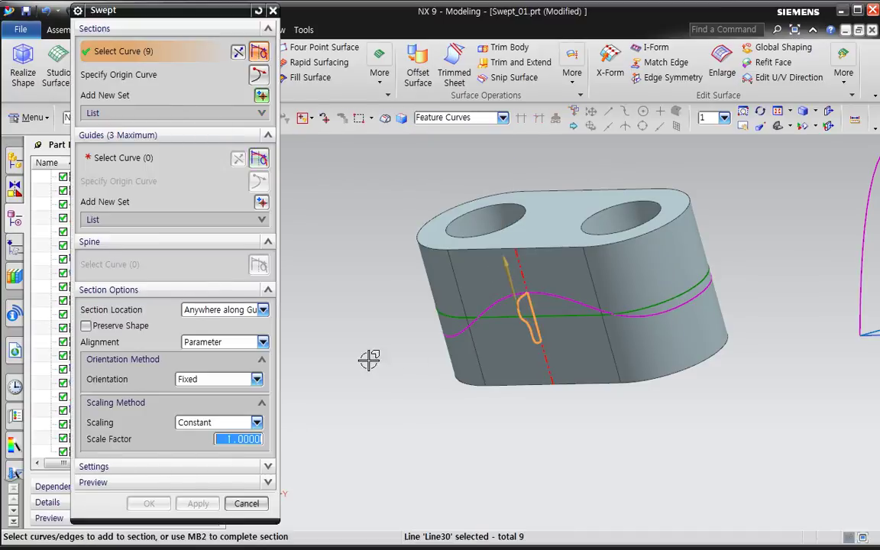
pyautogui.middleClick(405, 378)
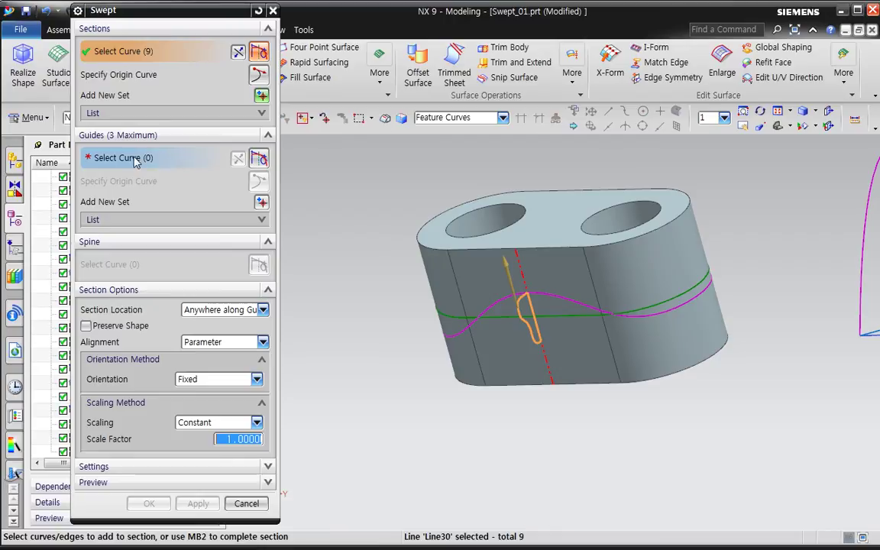
pyautogui.click(476, 344)
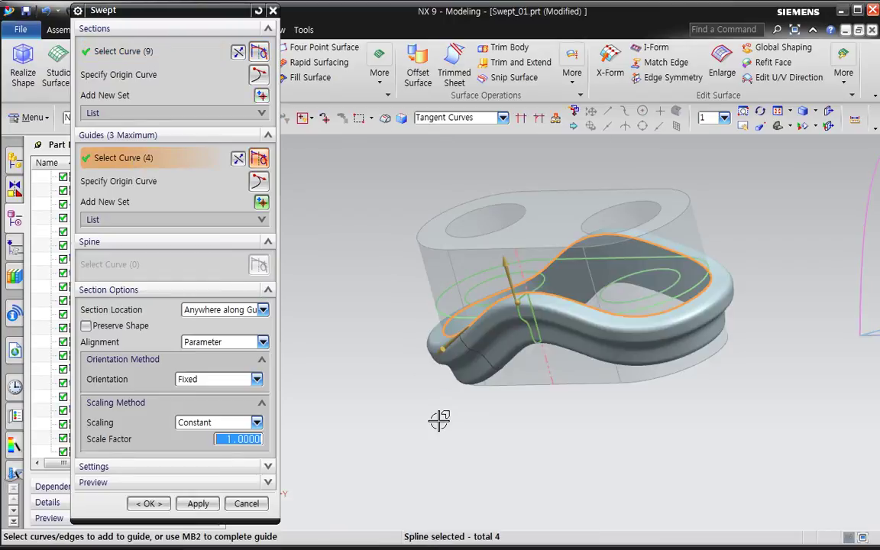
# Examine in wireframe how the section tilts at the block's rounded ends under Fixed orientation
pyautogui.moveTo(440, 433); pyautogui.dragTo(473, 413, button='middle')
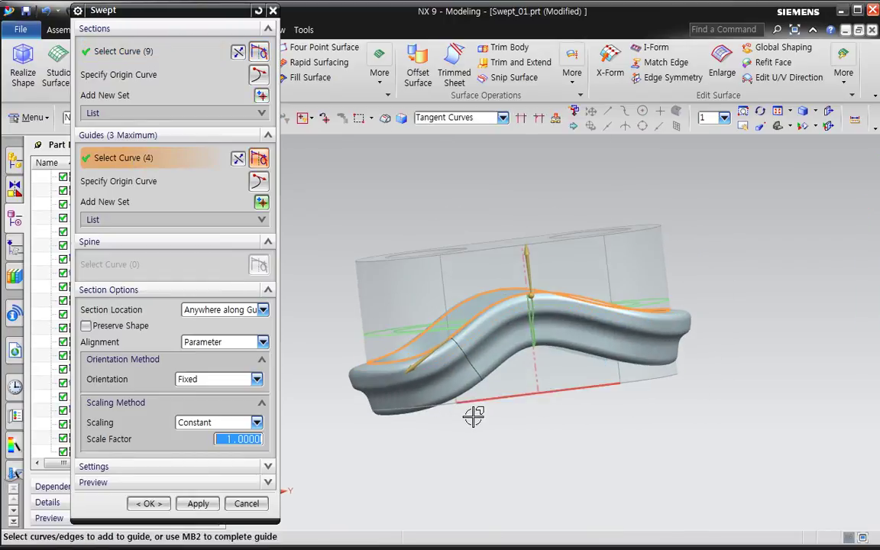
pyautogui.press('F8')
pyautogui.moveTo(526, 437); pyautogui.dragTo(502, 436, button='right')
pyautogui.scroll(3, 409, 398)
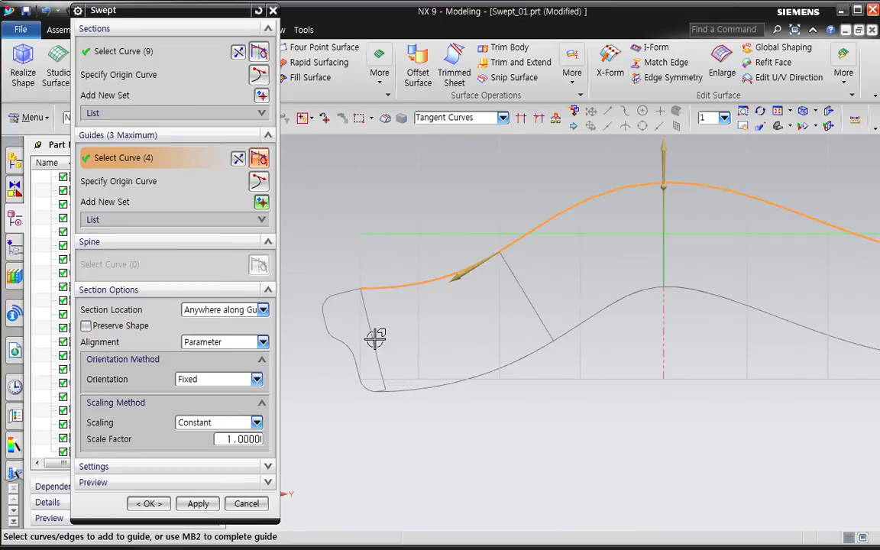
pyautogui.scroll(-3, 398, 405)
pyautogui.moveTo(466, 447); pyautogui.dragTo(358, 420, button='middle')
pyautogui.scroll(3, 356, 334)
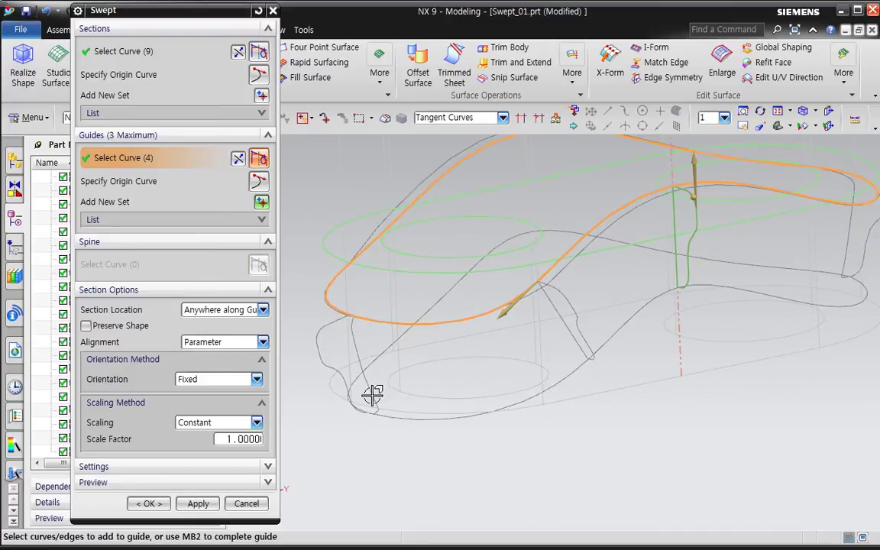
pyautogui.moveTo(396, 423); pyautogui.dragTo(396, 349, button='middle')
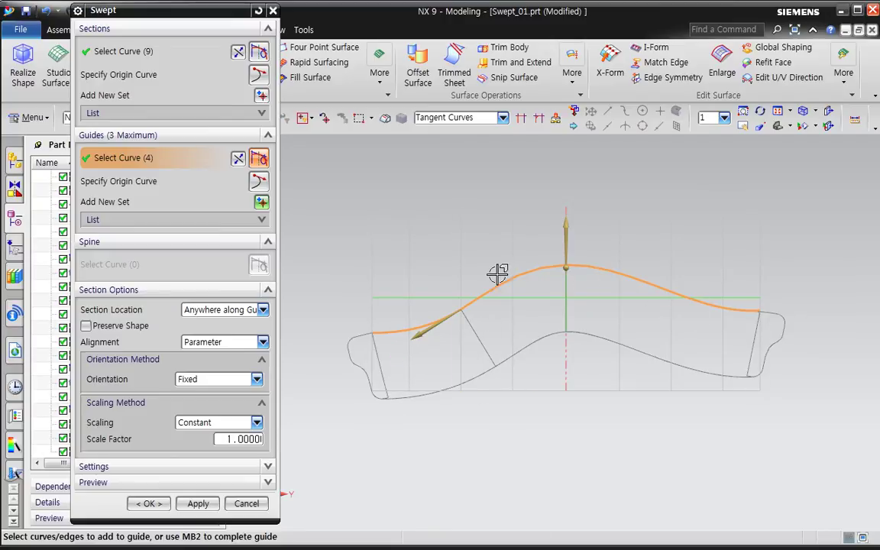
# Set the sweep's orientation to Face Normals and pick the block's four outer side faces as reference
pyautogui.click(218, 383)
pyautogui.click(214, 409)
pyautogui.moveTo(458, 428); pyautogui.dragTo(545, 454, button='middle')
pyautogui.rightClick(546, 438)
pyautogui.click(534, 419)
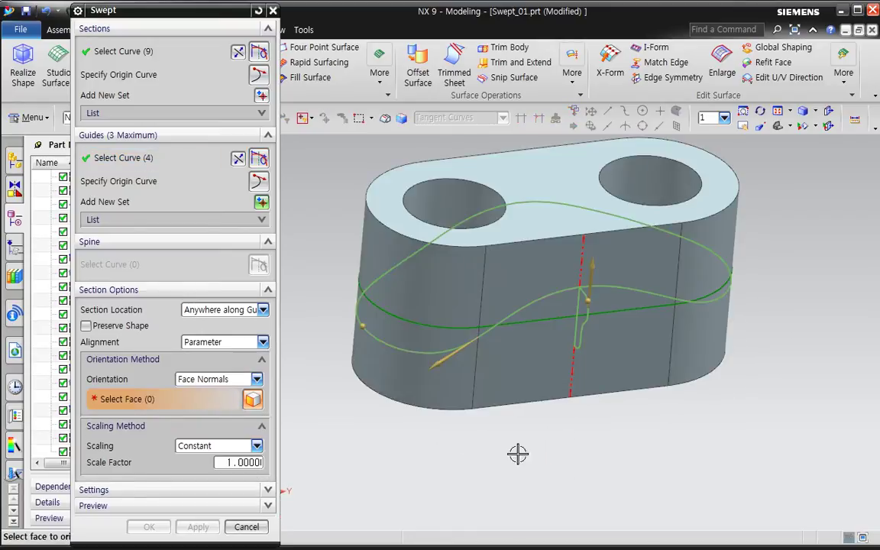
pyautogui.click(450, 305)
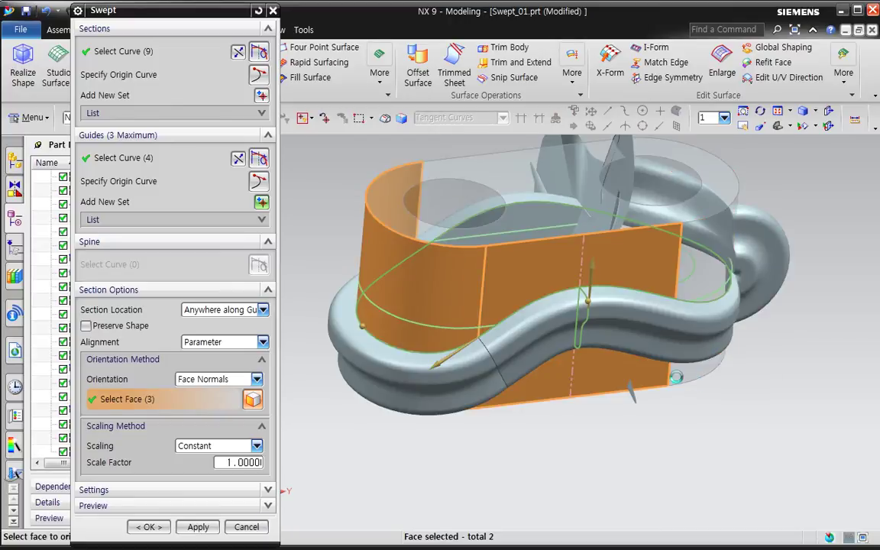
pyautogui.click(504, 355)
pyautogui.moveTo(413, 323); pyautogui.dragTo(599, 338, button='middle')
pyautogui.click(586, 405)
# Show the model in wireframe and turn on Preserve Shape for the face-normal sweep
pyautogui.moveTo(587, 405)
pyautogui.mouseDown(button='middle')
pyautogui.moveTo(567, 409)
pyautogui.moveTo(515, 356)
pyautogui.moveTo(447, 337)
pyautogui.moveTo(476, 335)
pyautogui.moveTo(512, 359)
pyautogui.moveTo(485, 374)
pyautogui.mouseUp(button='middle')
pyautogui.rightClick(536, 416)
pyautogui.click(526, 442)
pyautogui.moveTo(479, 434); pyautogui.dragTo(488, 434, button='middle')
pyautogui.click(107, 326)
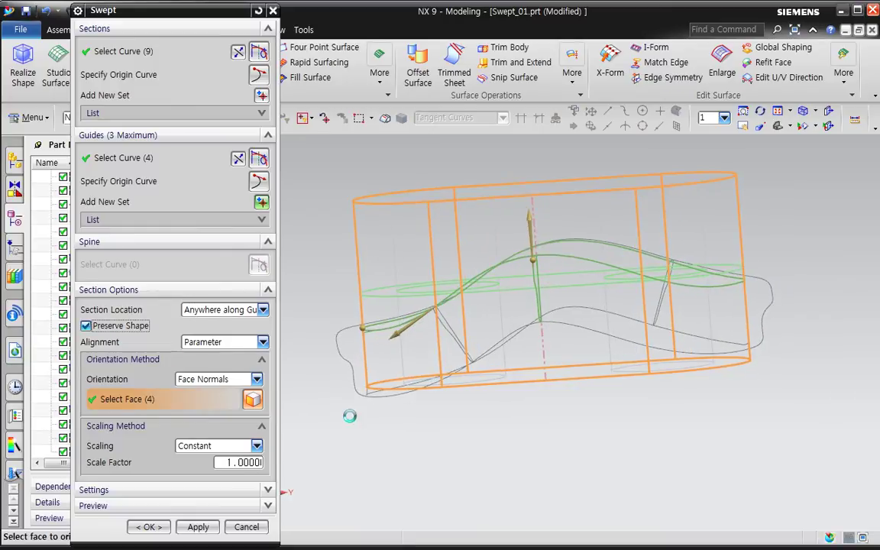
pyautogui.moveTo(409, 433); pyautogui.dragTo(385, 444, button='middle')
pyautogui.scroll(3, 346, 403)
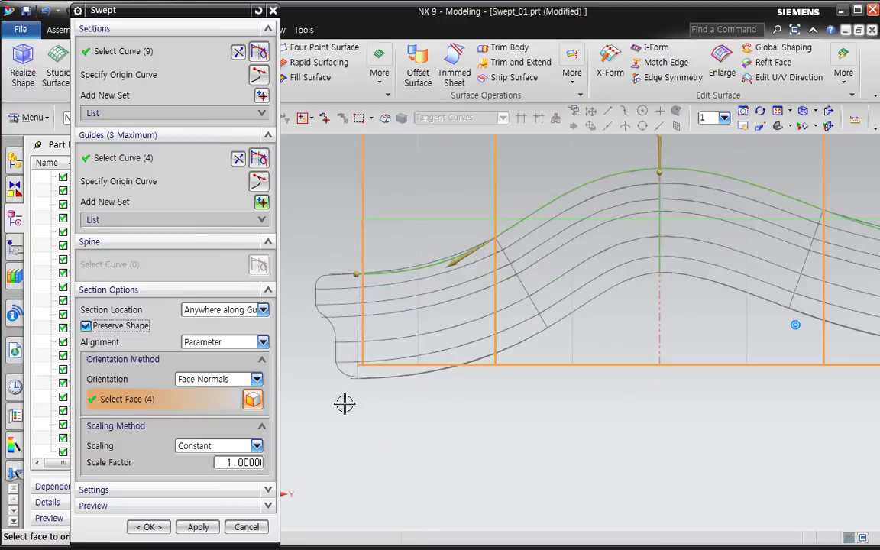
# Switch the orientation to Fixed for comparison, return it to Face Normals, and inspect the sweep around the block in shaded display
pyautogui.click(256, 379)
pyautogui.click(203, 391)
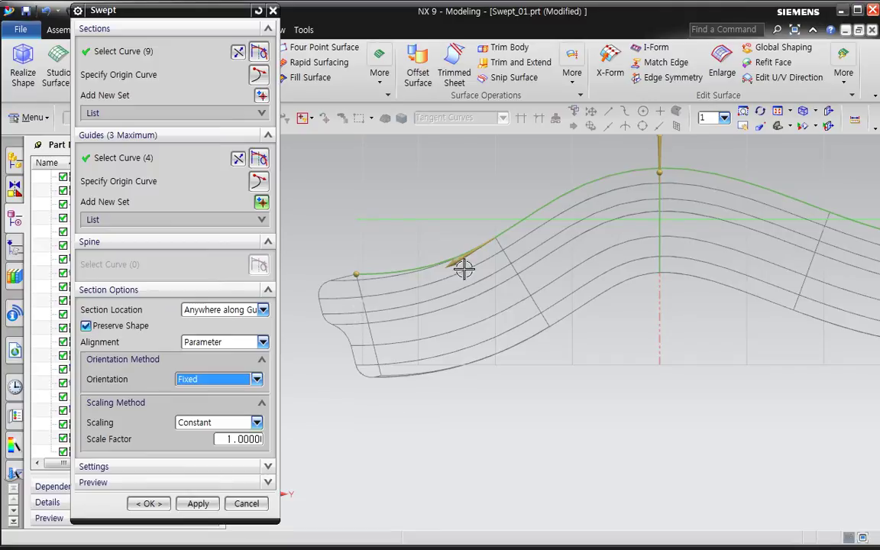
pyautogui.click(256, 379)
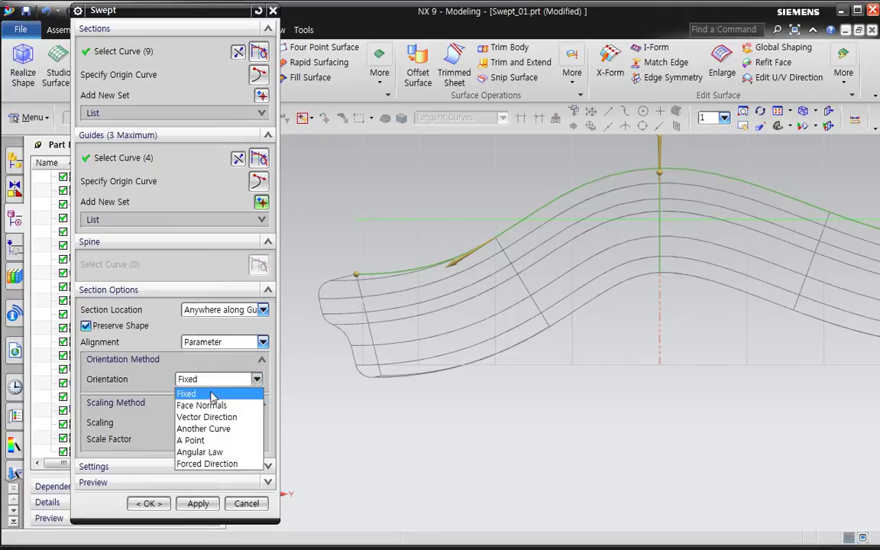
pyautogui.click(203, 403)
pyautogui.moveTo(359, 454); pyautogui.dragTo(336, 380, button='middle')
pyautogui.moveTo(434, 483); pyautogui.dragTo(509, 357, button='middle')
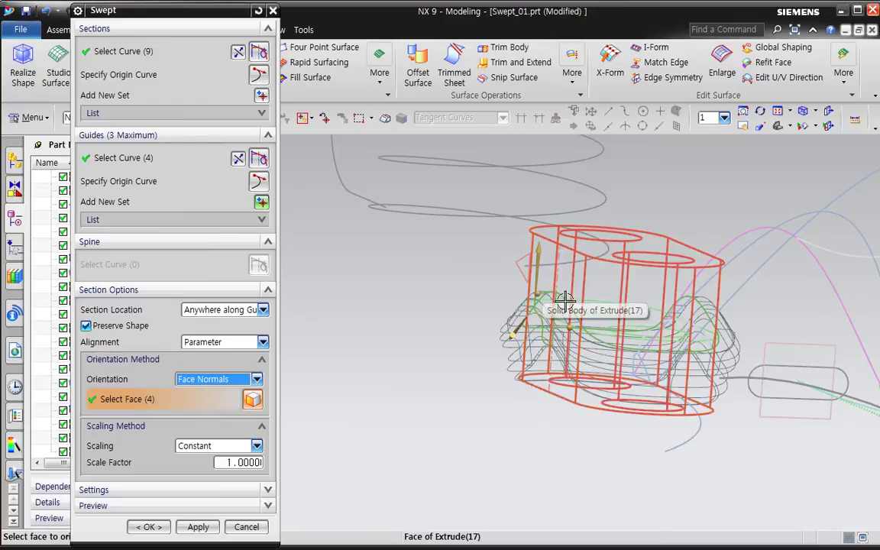
pyautogui.moveTo(474, 432); pyautogui.dragTo(520, 470, button='middle')
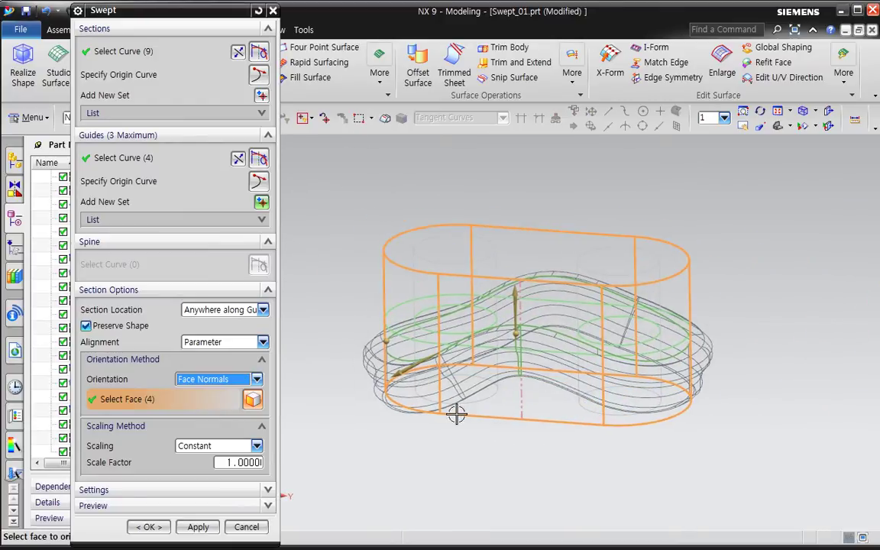
pyautogui.moveTo(417, 447); pyautogui.dragTo(408, 418, button='right')
pyautogui.moveTo(488, 492); pyautogui.dragTo(506, 483, button='middle')
# Set the sweep's orientation to Vector Direction along the Z-axis and inspect the section's tilt in wireframe
pyautogui.click(218, 379)
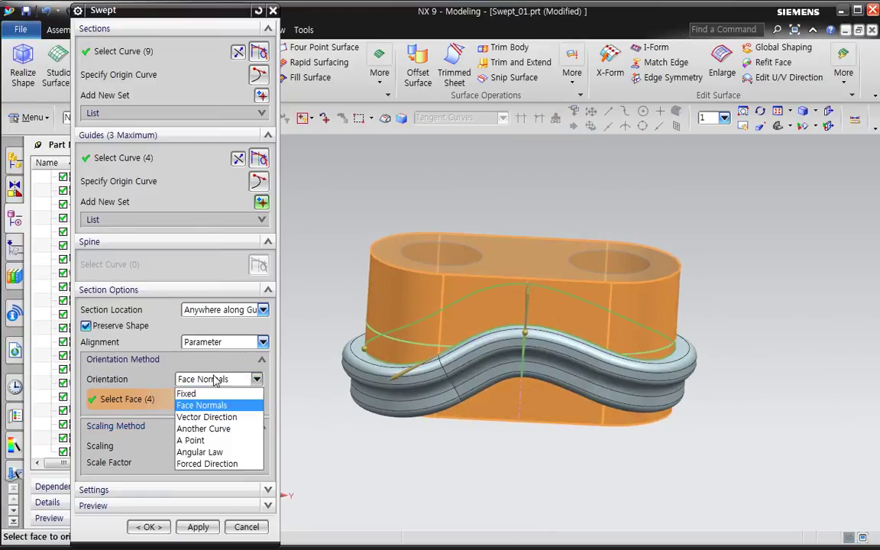
pyautogui.click(212, 420)
pyautogui.scroll(-3, 401, 464)
pyautogui.moveTo(399, 465); pyautogui.dragTo(448, 465, button='middle')
pyautogui.click(575, 333)
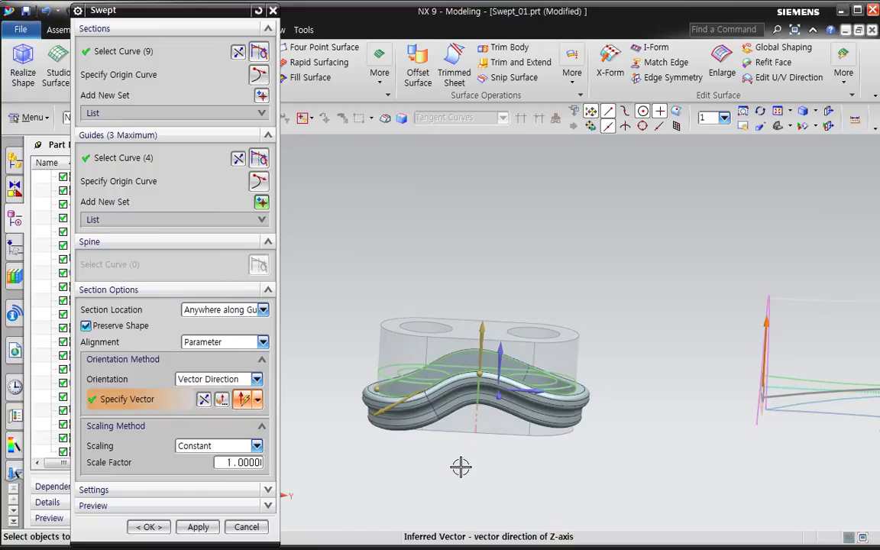
pyautogui.rightClick(458, 465)
pyautogui.click(426, 457)
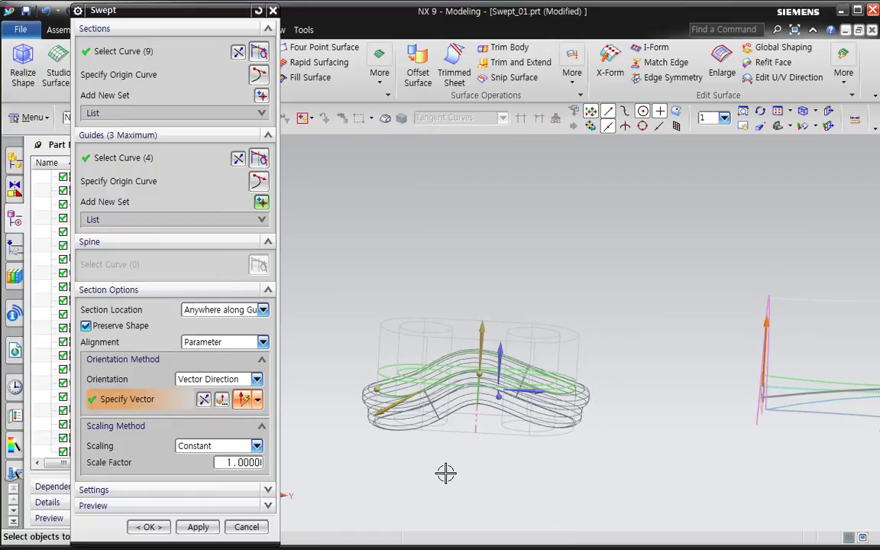
pyautogui.scroll(3, 464, 481)
pyautogui.moveTo(468, 477); pyautogui.dragTo(443, 468, button='middle')
pyautogui.moveTo(510, 441); pyautogui.dragTo(475, 454, button='middle')
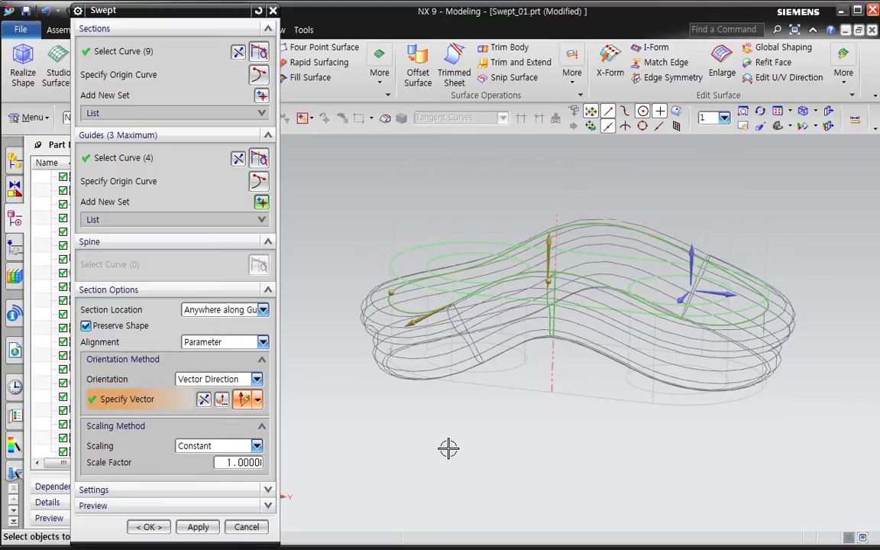
# Return the orientation to Fixed for comparison and cancel the sweep along the wavy loop
pyautogui.click(237, 379)
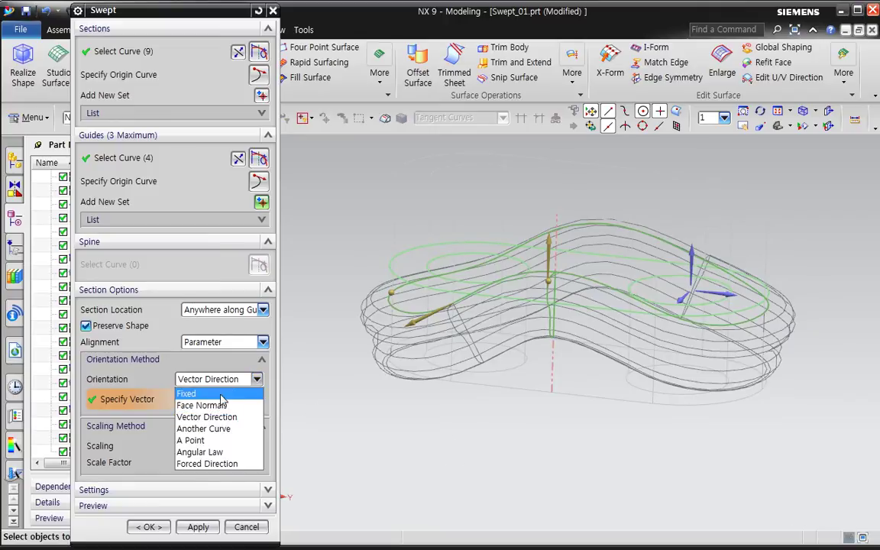
pyautogui.click(217, 394)
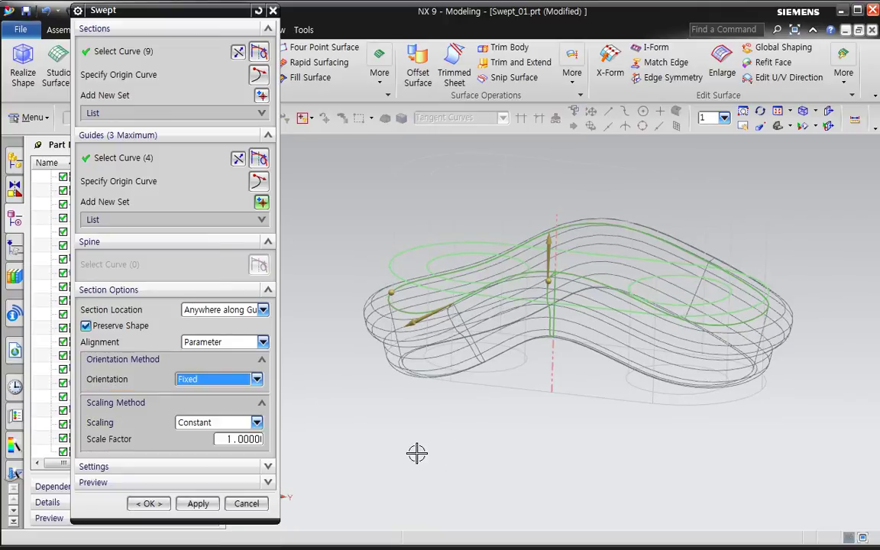
pyautogui.click(257, 509)
# Bring the tapered helix with the small triangular profile at its lower end into view
pyautogui.scroll(-3, 454, 489)
pyautogui.moveTo(400, 295); pyautogui.dragTo(399, 269, button='right')
pyautogui.moveTo(379, 390)
pyautogui.keyDown('shift'); pyautogui.mouseDown(button='middle')
pyautogui.moveTo(595, 401)
pyautogui.moveTo(626, 420)
pyautogui.mouseUp(button='middle'); pyautogui.keyUp('shift')
pyautogui.scroll(-2, 573, 423)
pyautogui.scroll(2, 564, 421)
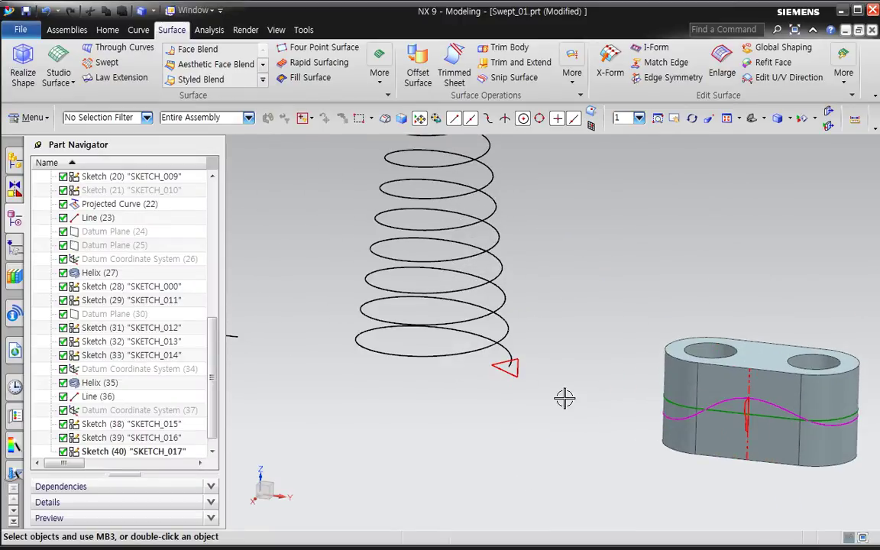
pyautogui.scroll(-2, 565, 398)
pyautogui.scroll(-1, 529, 421)
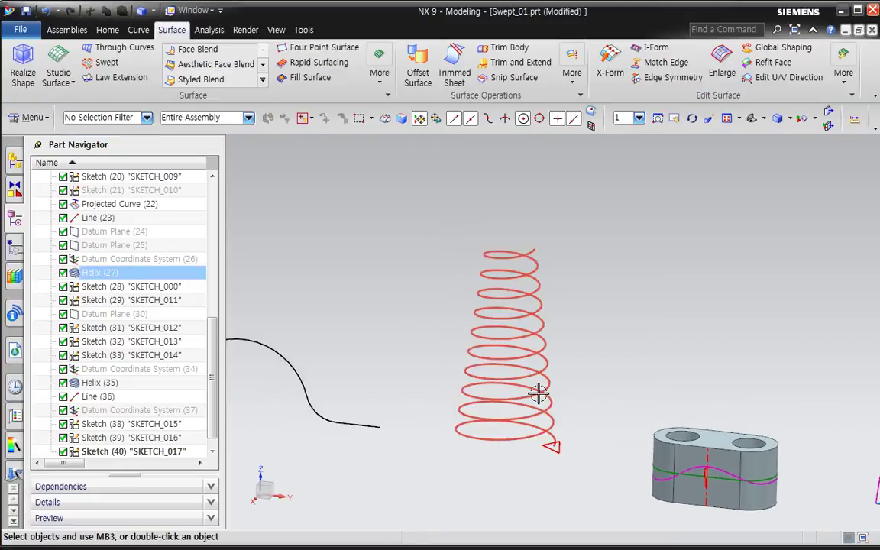
# Check the Swept orientation examples on the PowerPoint lecture slide, then return to NX and examine the tapered helix with its triangular profile
pyautogui.scroll(3, 542, 372)
pyautogui.scroll(-5, 545, 375)
pyautogui.keyDown('shift'); pyautogui.moveTo(503, 372); pyautogui.dragTo(428, 366, button='middle'); pyautogui.keyUp('shift')
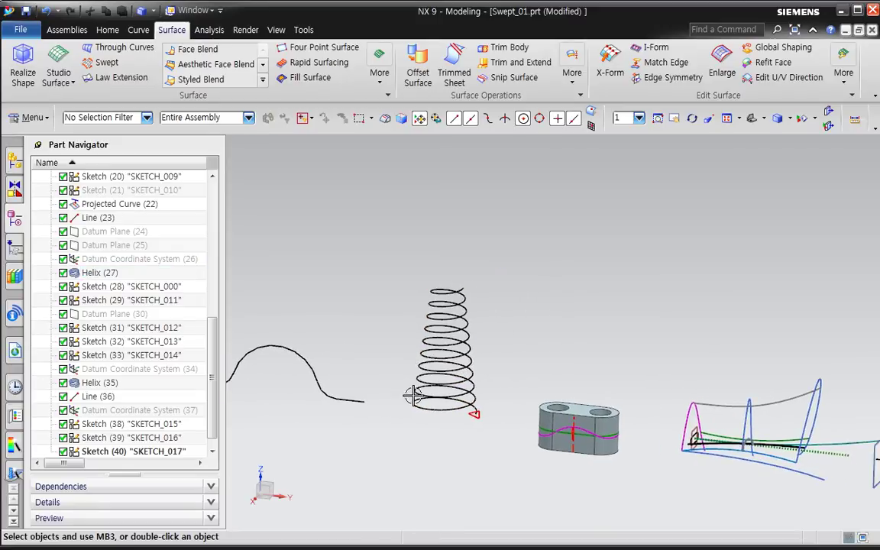
pyautogui.scroll(2, 413, 394)
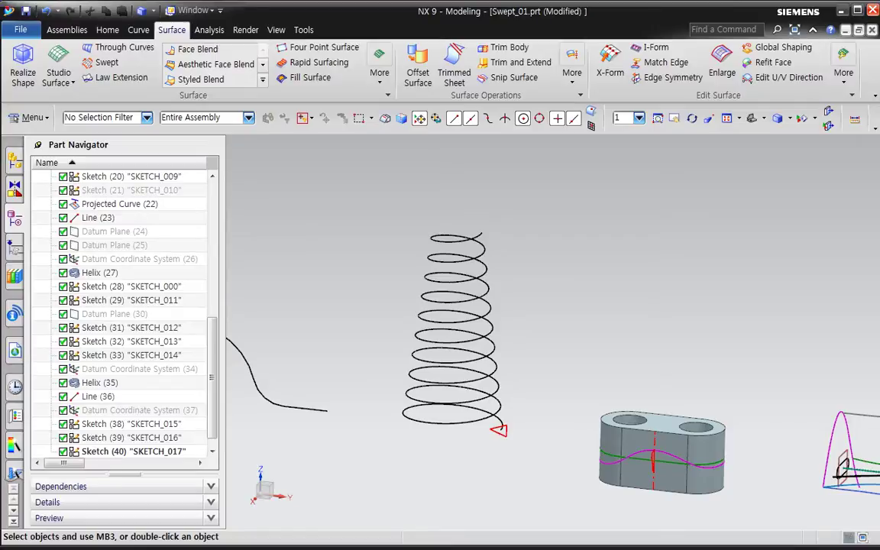
pyautogui.hotkey('alt', 'Tab')
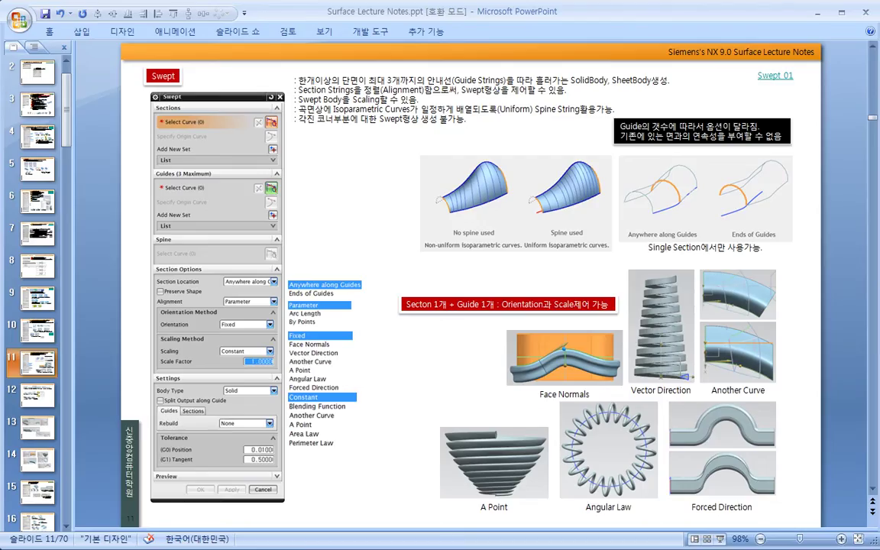
pyautogui.hotkey('alt', 'Tab')
pyautogui.scroll(3, 504, 413)
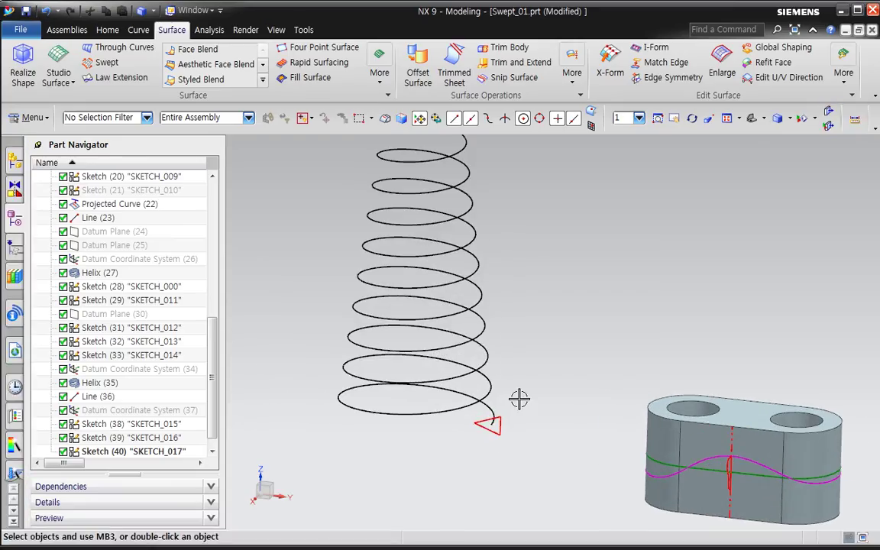
pyautogui.keyDown('shift'); pyautogui.moveTo(519, 398); pyautogui.dragTo(523, 427, button='middle'); pyautogui.keyUp('shift')
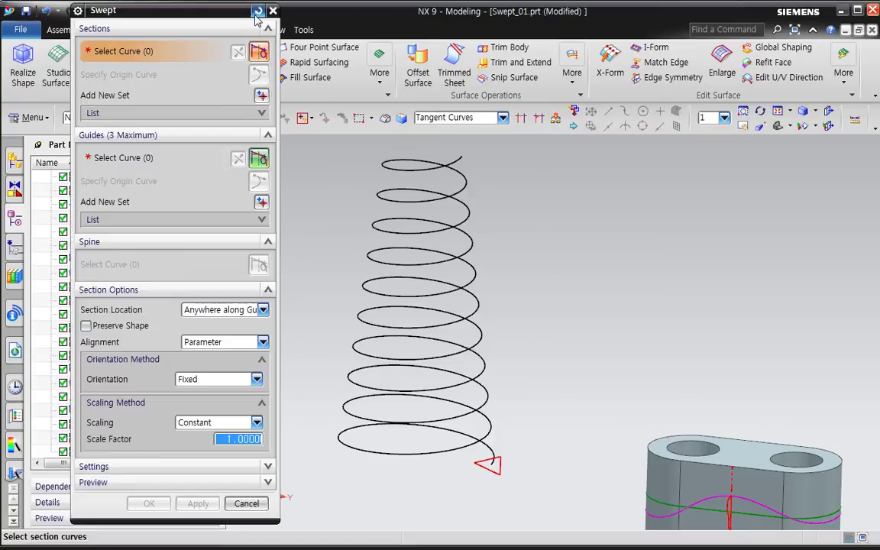
# Set up a sweep of the triangular profile, selected as connected curves, along the tapered helix with Fixed orientation, and inspect the twisting
pyautogui.scroll(-2, 460, 474)
pyautogui.click(493, 478)
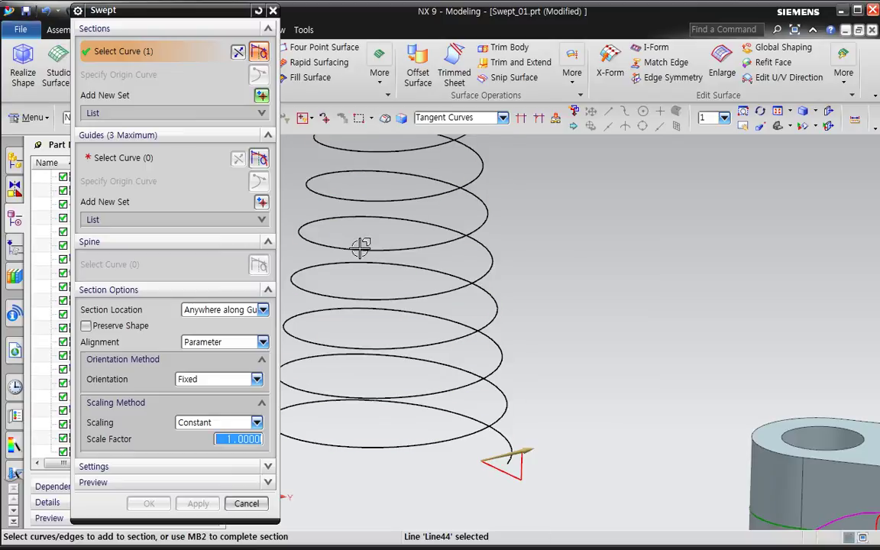
pyautogui.middleClick(493, 470)
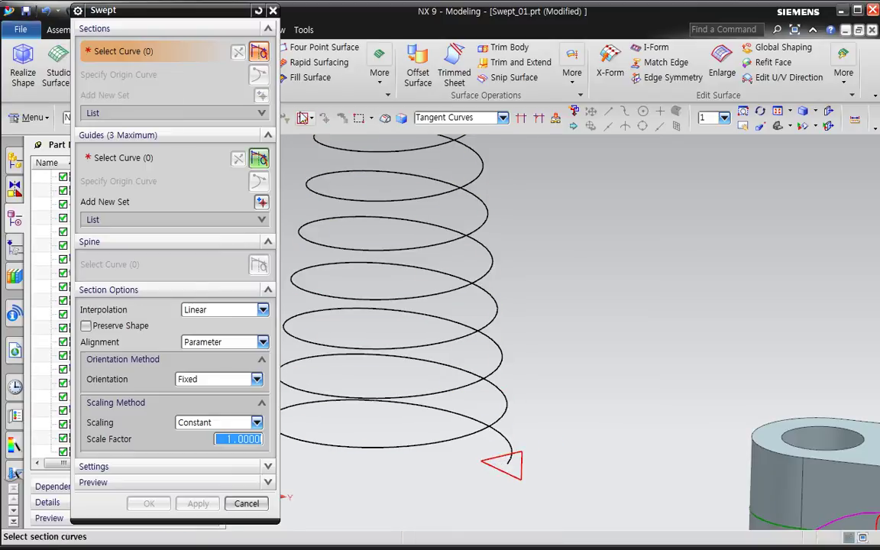
pyautogui.click(434, 119)
pyautogui.click(457, 145)
pyautogui.click(506, 463)
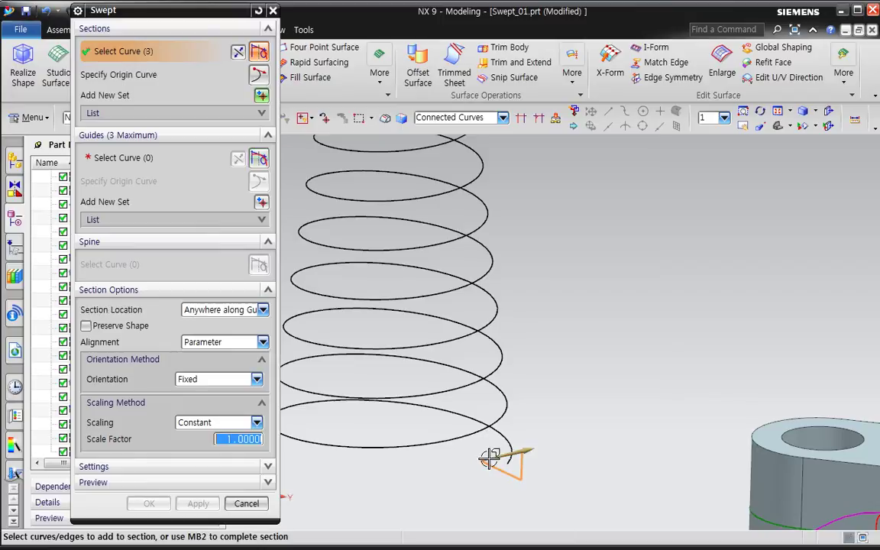
pyautogui.scroll(-4, 468, 479)
pyautogui.click(144, 157)
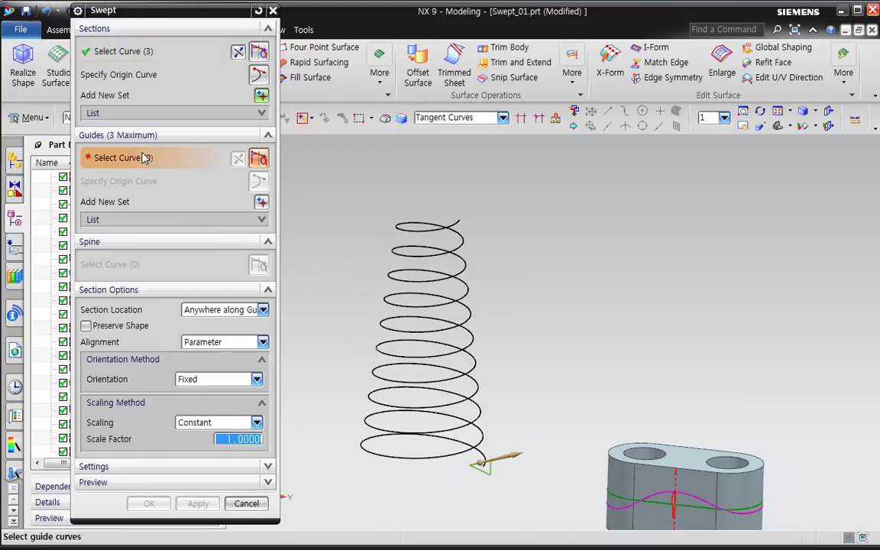
pyautogui.click(495, 461)
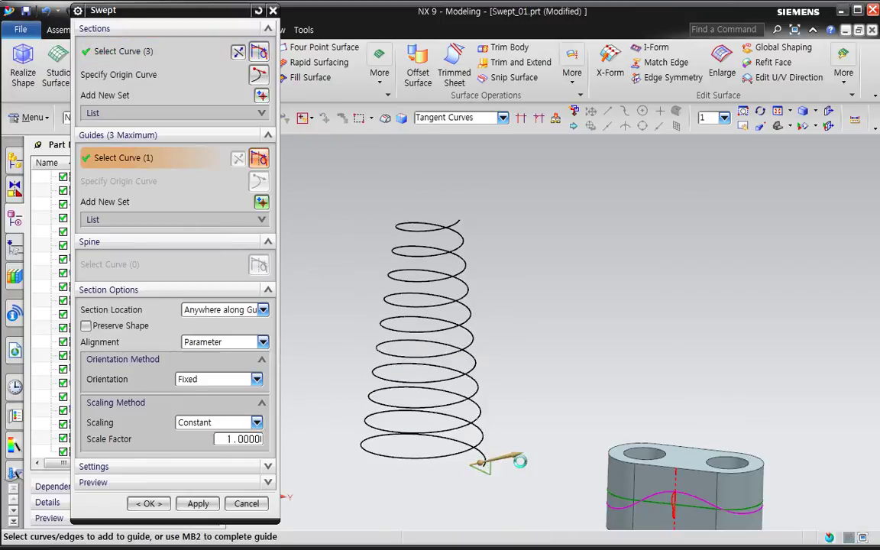
pyautogui.moveTo(560, 444); pyautogui.dragTo(611, 455, button='middle')
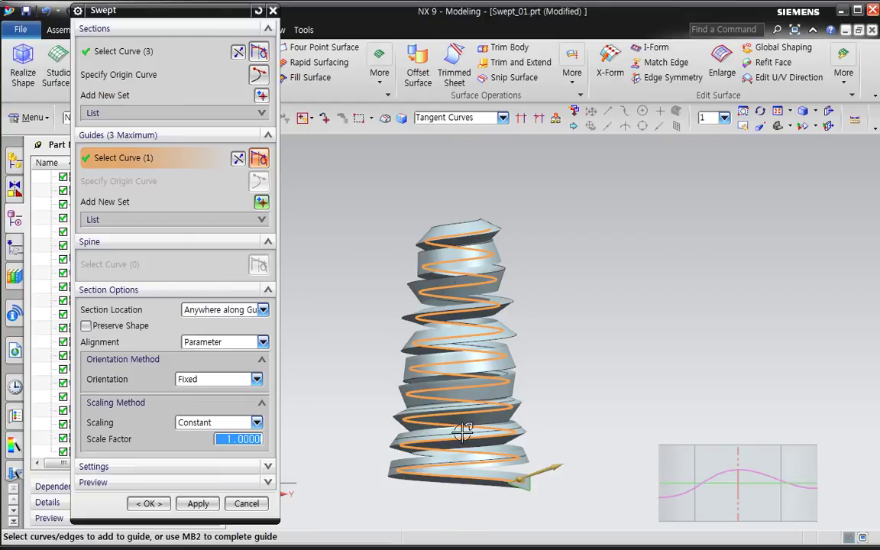
# Set the helix sweep's orientation to Vector Direction along the Z-axis, inspect the section along the coils, and cancel the sweep
pyautogui.click(256, 379)
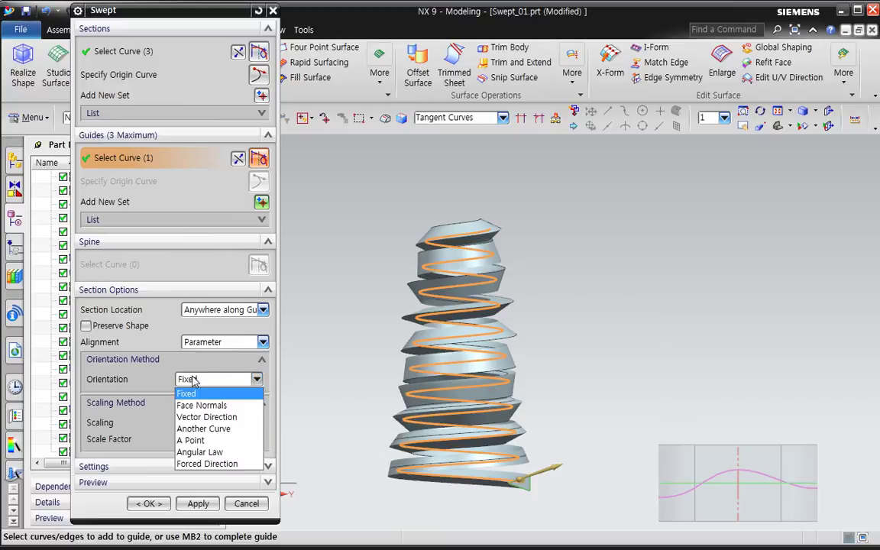
pyautogui.click(206, 418)
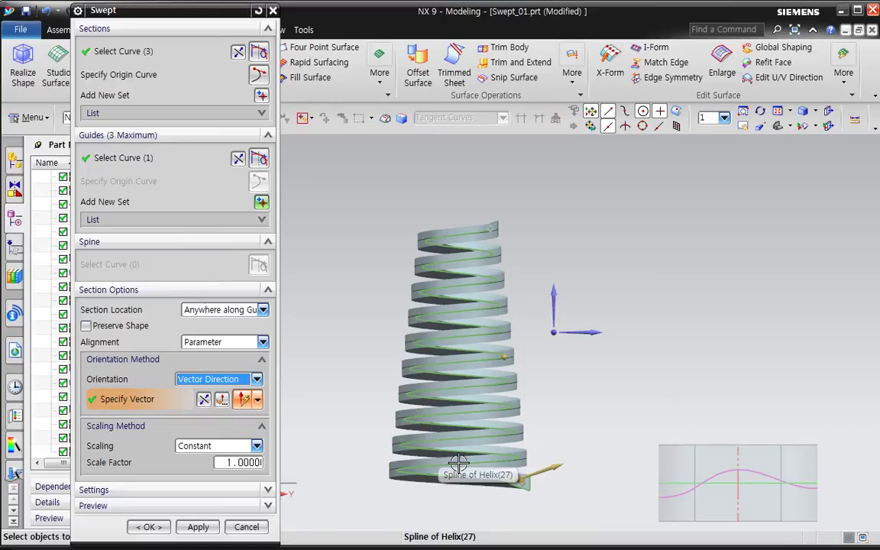
pyautogui.keyDown('shift'); pyautogui.moveTo(404, 424); pyautogui.dragTo(608, 397, button='middle'); pyautogui.keyUp('shift')
pyautogui.scroll(-1, 537, 414)
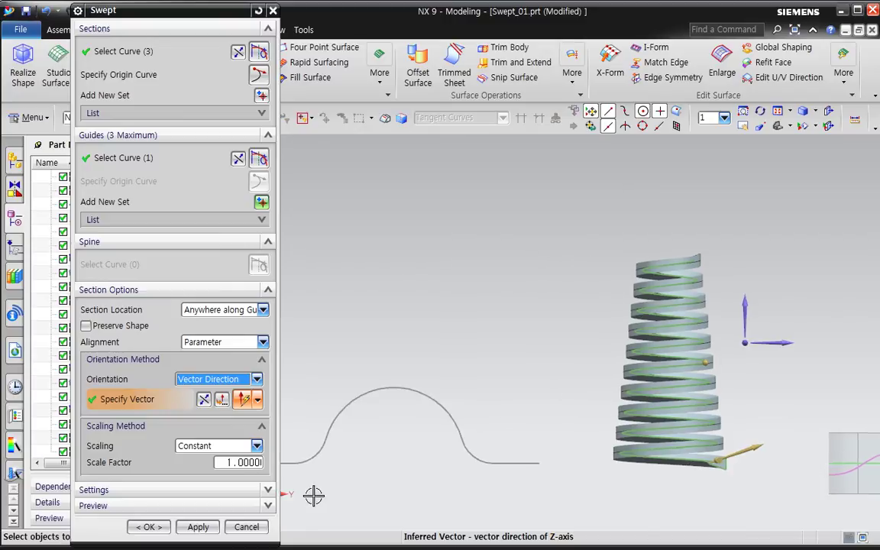
pyautogui.click(245, 526)
# Start a new sweep with the magenta spline as section and the lower curved line as guide, and view it from above
pyautogui.keyDown('shift'); pyautogui.moveTo(587, 474); pyautogui.dragTo(646, 453, button='middle'); pyautogui.keyUp('shift')
pyautogui.keyDown('shift'); pyautogui.moveTo(719, 497); pyautogui.dragTo(573, 400, button='middle'); pyautogui.keyUp('shift')
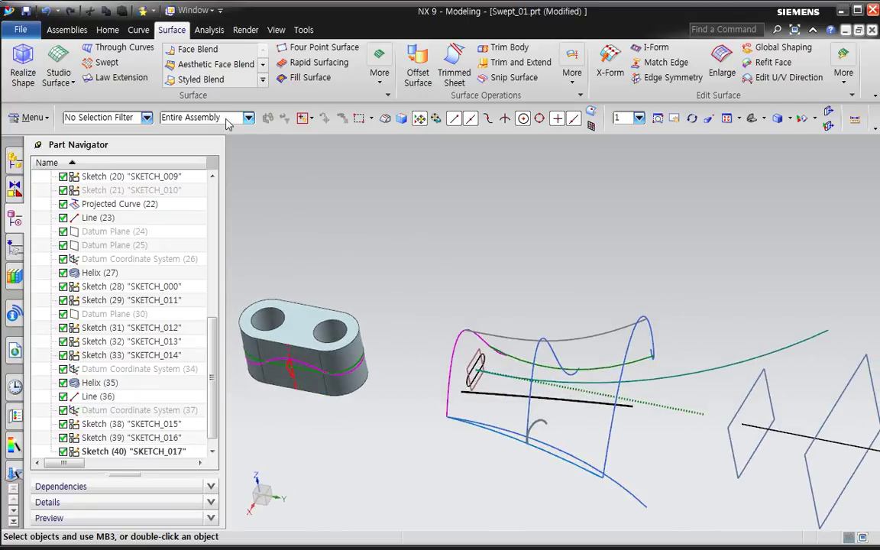
pyautogui.click(103, 62)
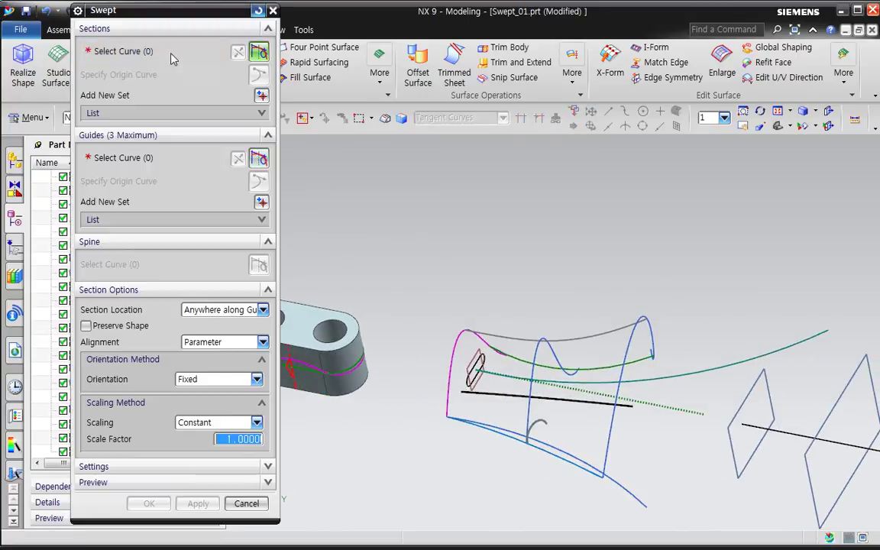
pyautogui.click(452, 406)
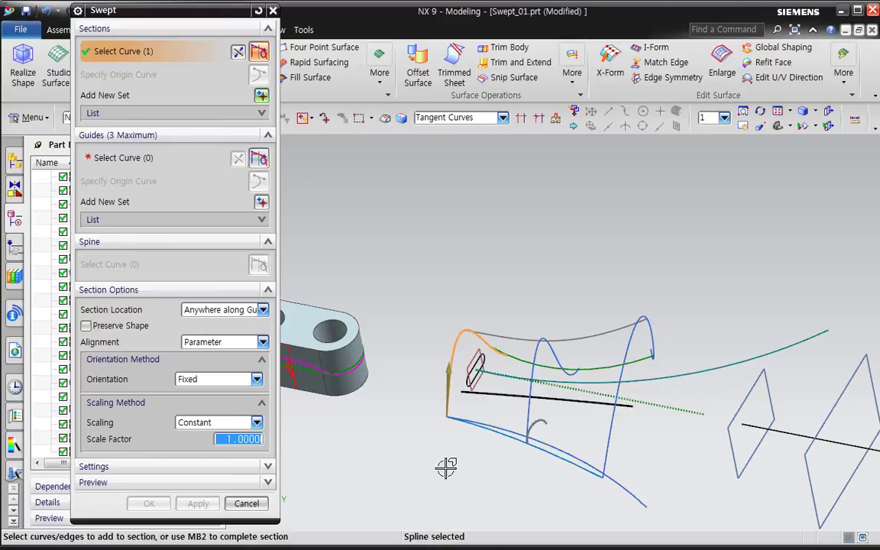
pyautogui.click(141, 157)
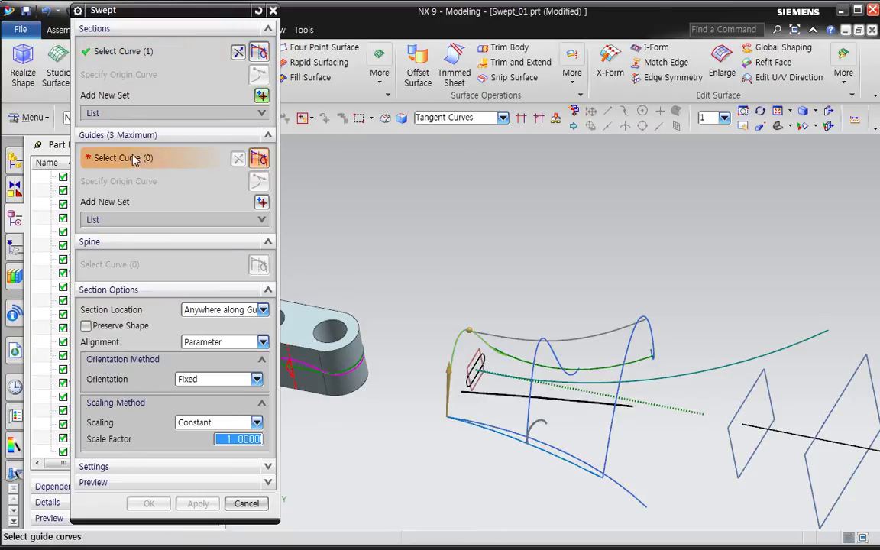
pyautogui.click(574, 461)
pyautogui.moveTo(544, 497); pyautogui.dragTo(502, 469, button='middle')
pyautogui.press('F8')
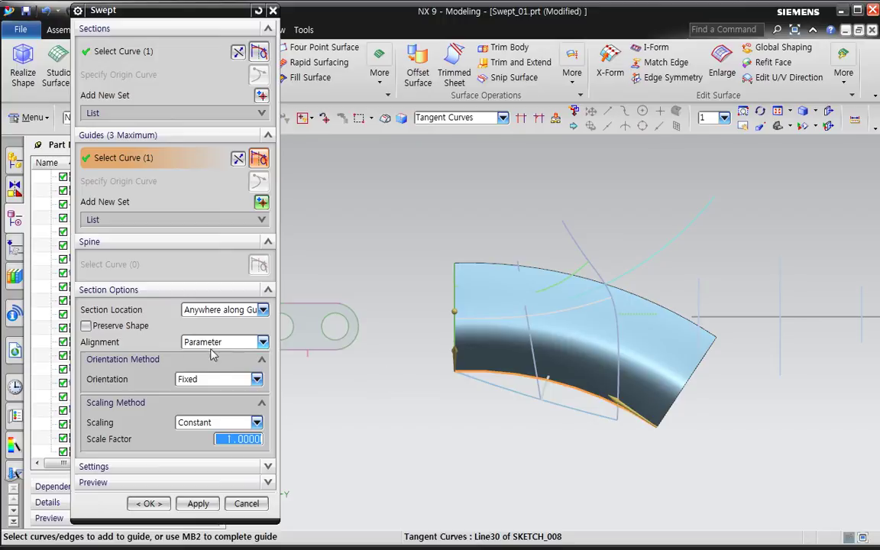
# Set the orientation to Another Curve using the dotted straight line, show the model in wireframe, and create the swept surface
pyautogui.click(218, 379)
pyautogui.click(206, 428)
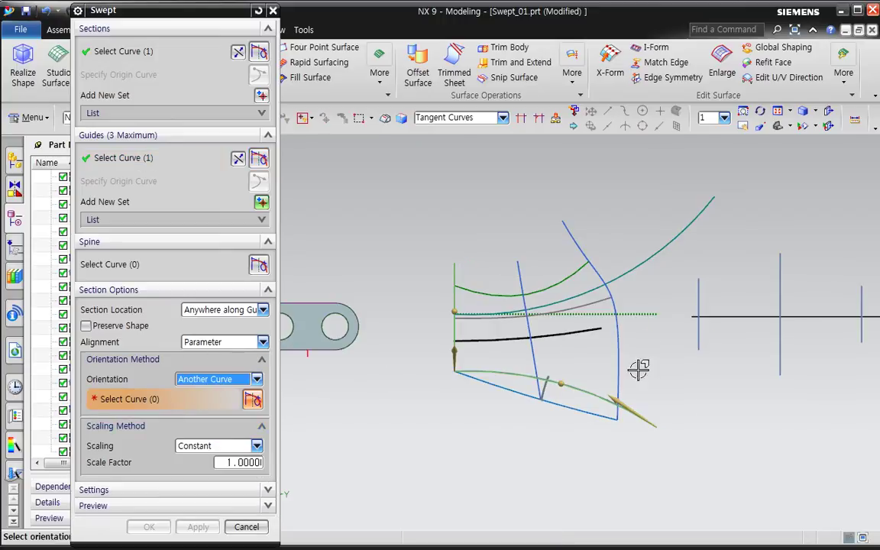
pyautogui.click(581, 301)
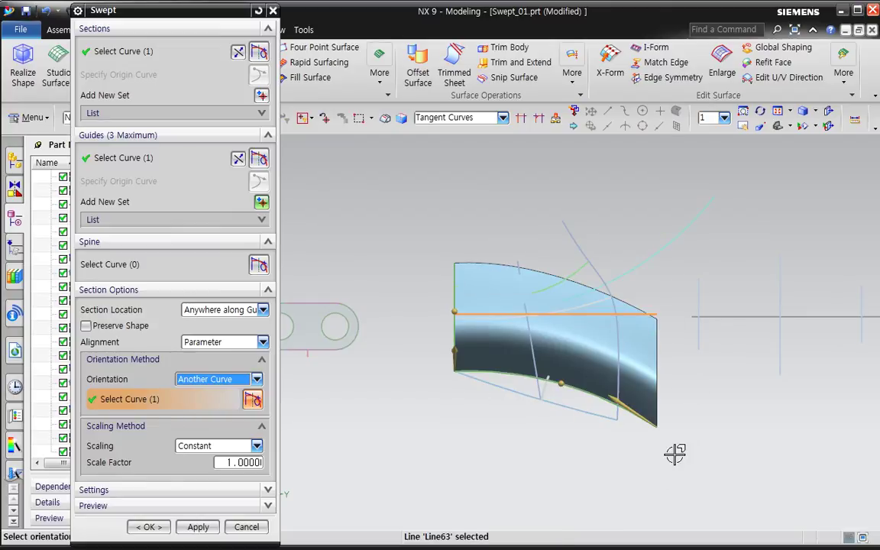
pyautogui.moveTo(539, 220); pyautogui.dragTo(516, 224, button='right')
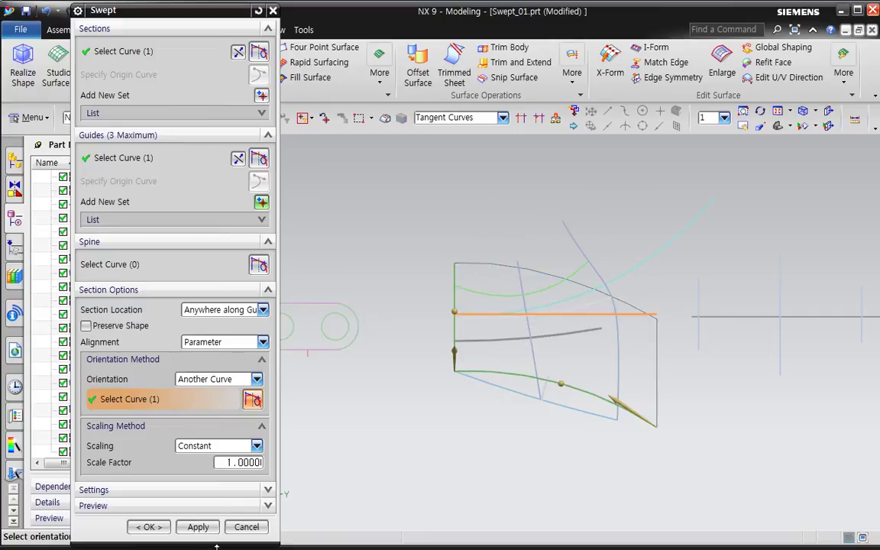
pyautogui.click(149, 527)
# Edit the swept surface's object display so its wireframe shows grid lines across the surface, with a count of 10
pyautogui.click(586, 388)
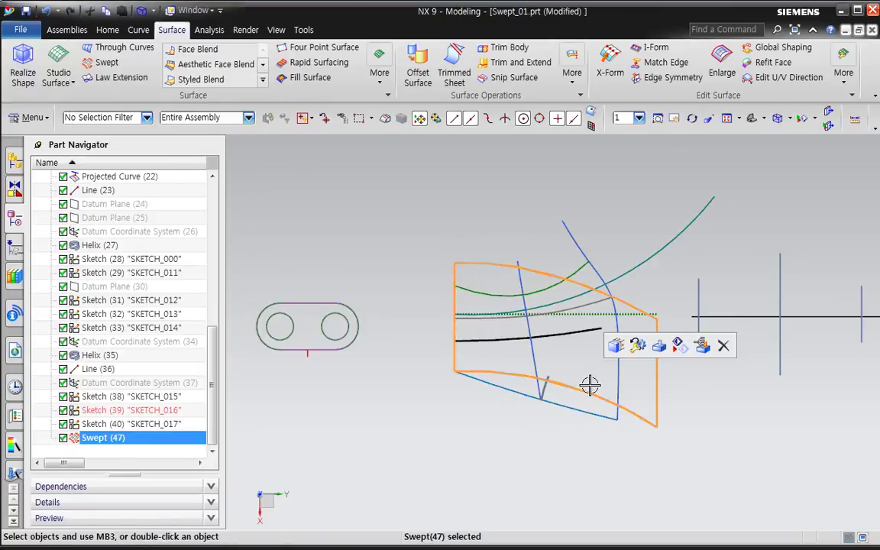
pyautogui.hotkey('ctrl', 'j')
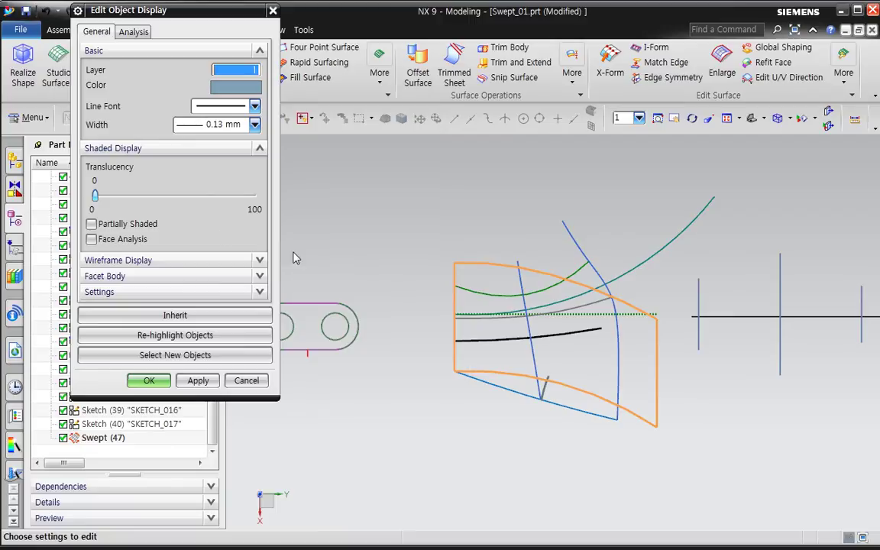
pyautogui.click(180, 261)
pyautogui.write('10')
pyautogui.press('Return')
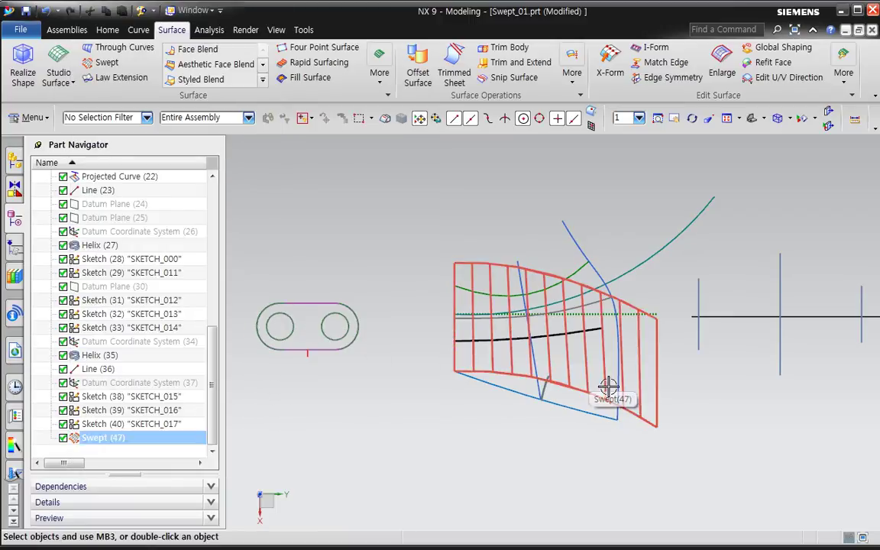
# Edit the swept surface, switch its orientation to Fixed for comparison, and return it to Another Curve with the dotted straight line
pyautogui.click(589, 415)
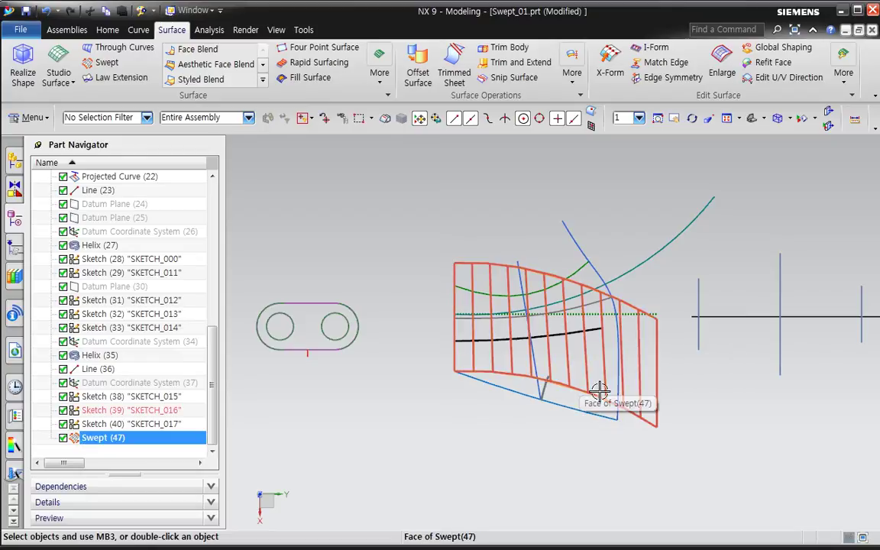
pyautogui.doubleClick(598, 380)
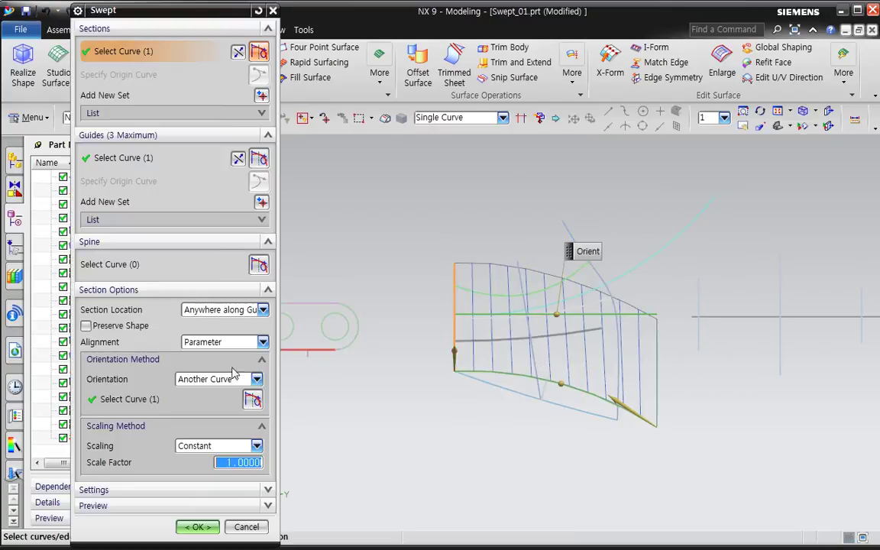
pyautogui.click(204, 381)
pyautogui.click(201, 394)
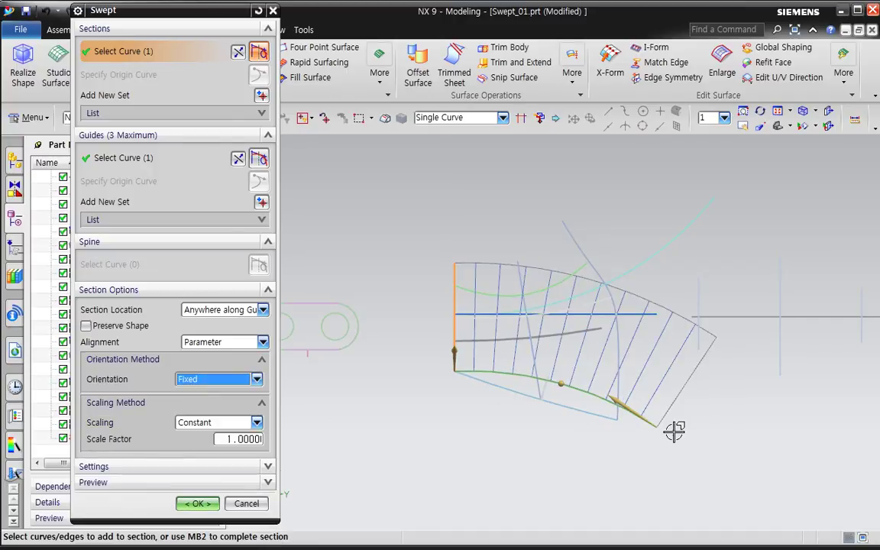
pyautogui.click(204, 379)
pyautogui.click(191, 425)
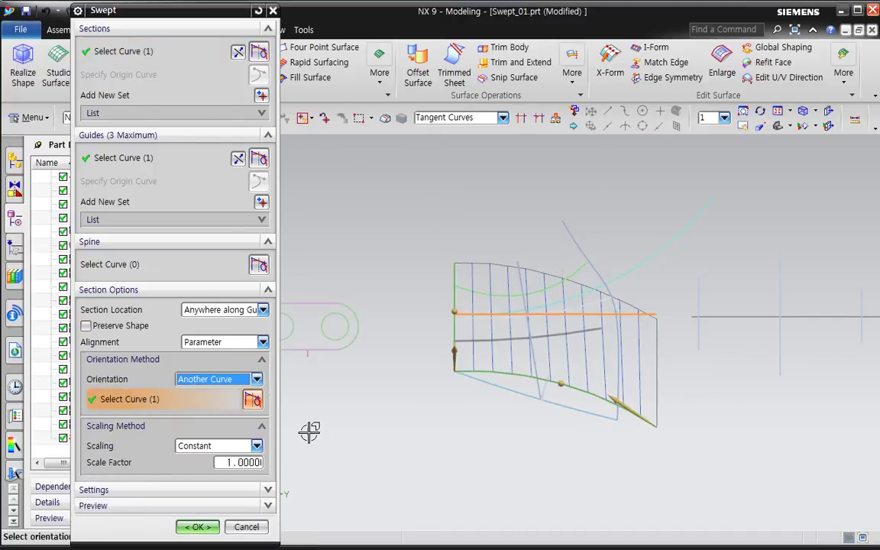
# Try the long teal arc as the orientation curve in place of the dotted line, then reselect the dotted straight line
pyautogui.click(644, 274)
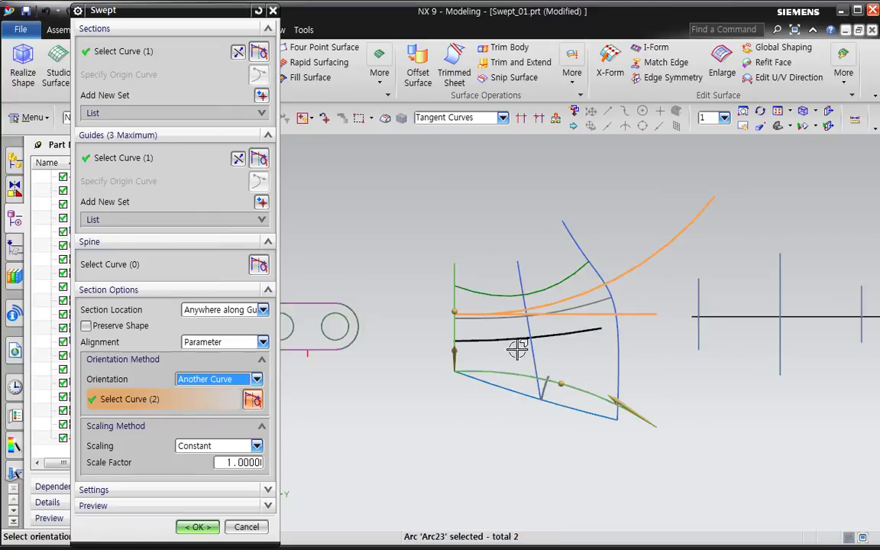
pyautogui.keyDown('shift'); pyautogui.click(594, 319); pyautogui.keyUp('shift')
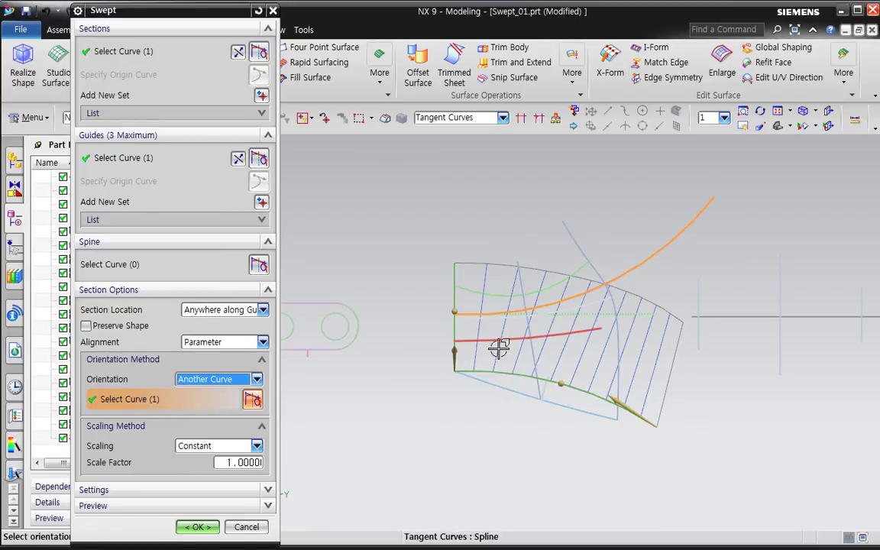
pyautogui.keyDown('shift'); pyautogui.click(667, 257); pyautogui.keyUp('shift')
pyautogui.click(650, 321)
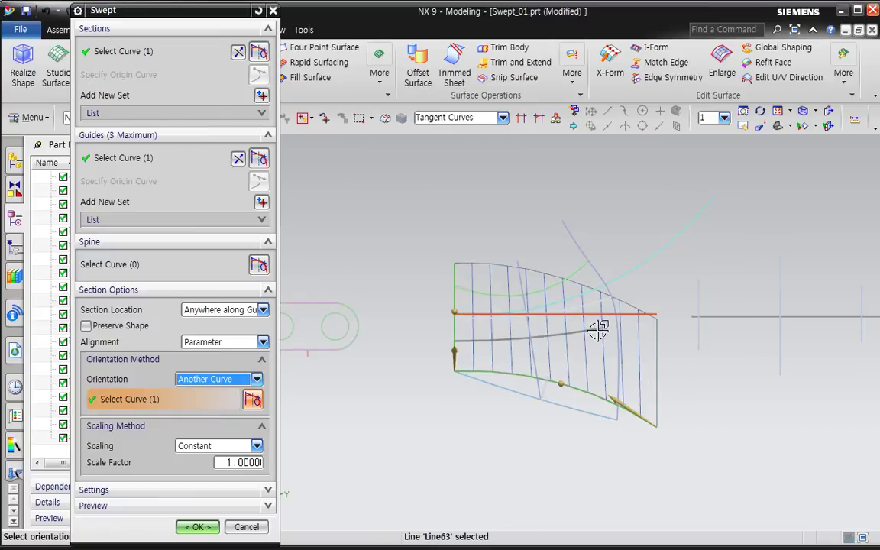
# Try the short green spline as the orientation curve, then replace it with the thick black spline
pyautogui.press('Escape')
pyautogui.click(508, 295)
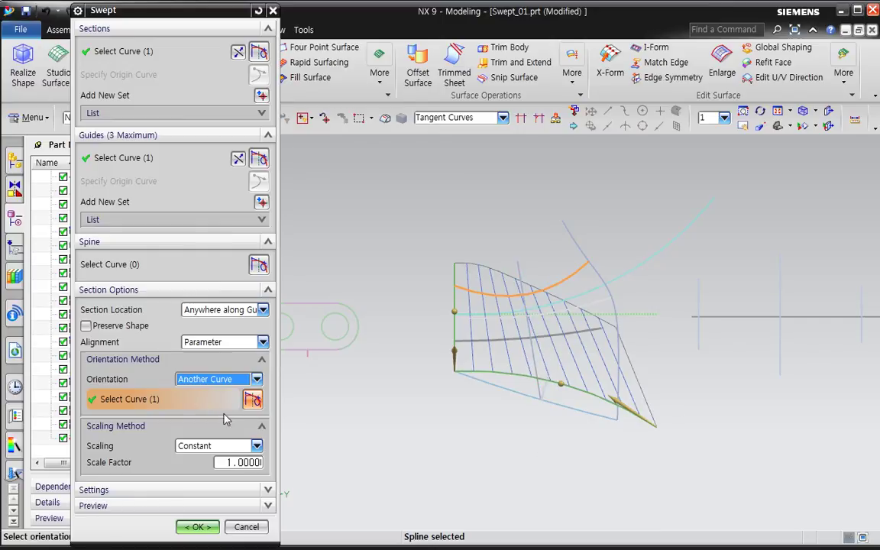
pyautogui.keyDown('shift'); pyautogui.click(587, 285); pyautogui.keyUp('shift')
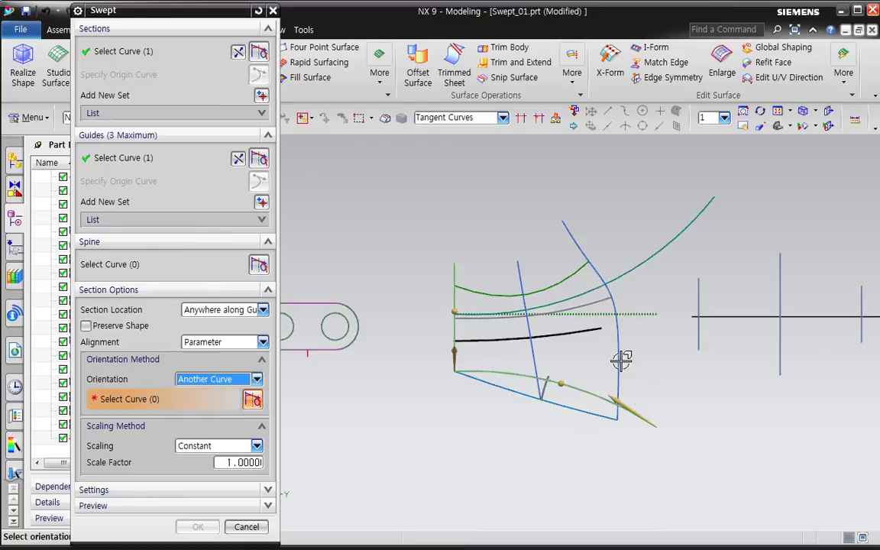
pyautogui.click(599, 342)
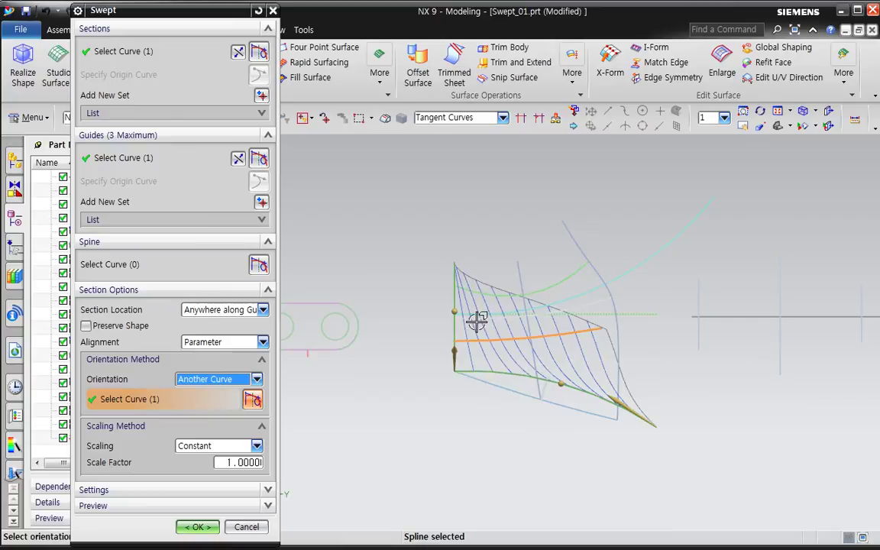
# Remove the thick black spline as the orientation curve and pick it as the spine of the sweep
pyautogui.moveTo(594, 460); pyautogui.dragTo(502, 374, button='middle')
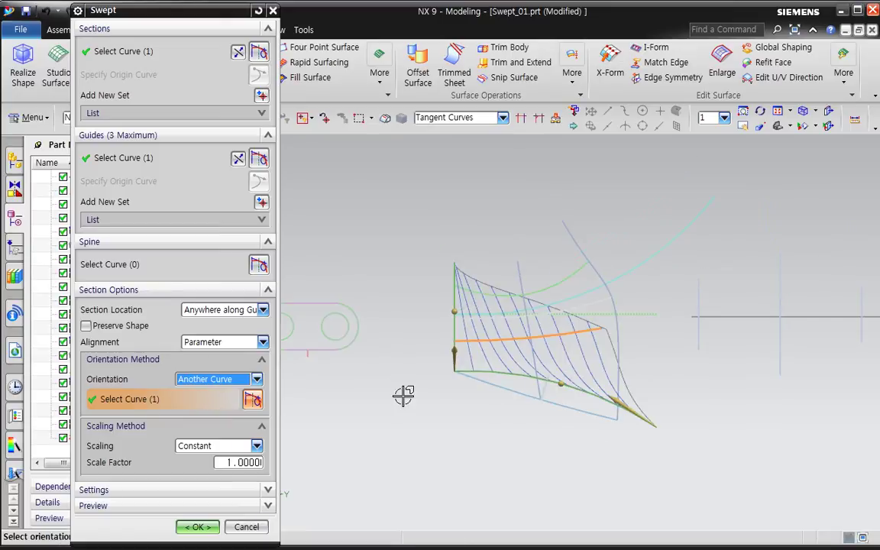
pyautogui.keyDown('shift'); pyautogui.click(509, 340); pyautogui.keyUp('shift')
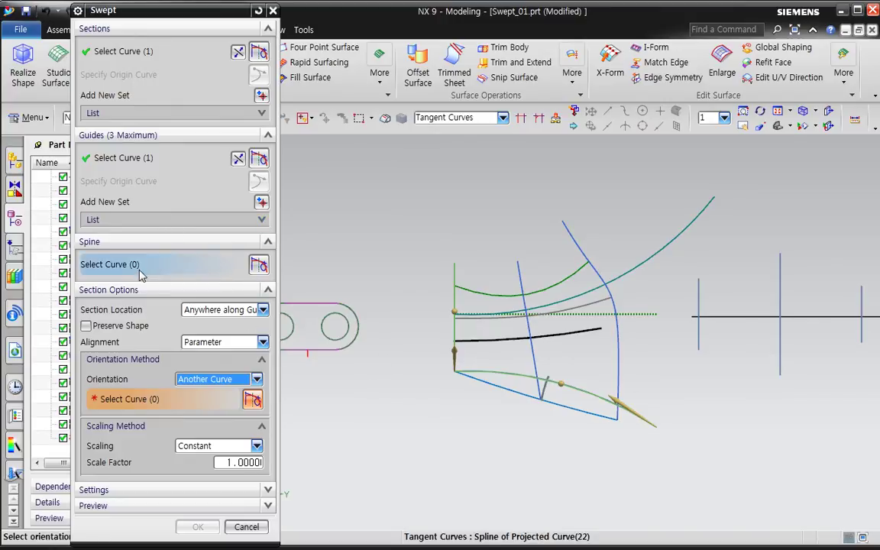
pyautogui.click(152, 220)
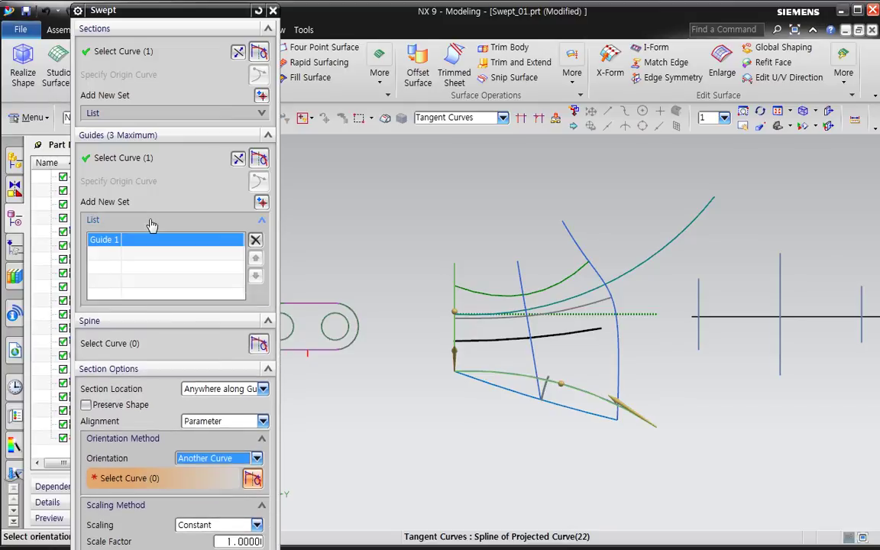
pyautogui.click(152, 222)
pyautogui.click(159, 113)
pyautogui.click(160, 116)
pyautogui.click(107, 263)
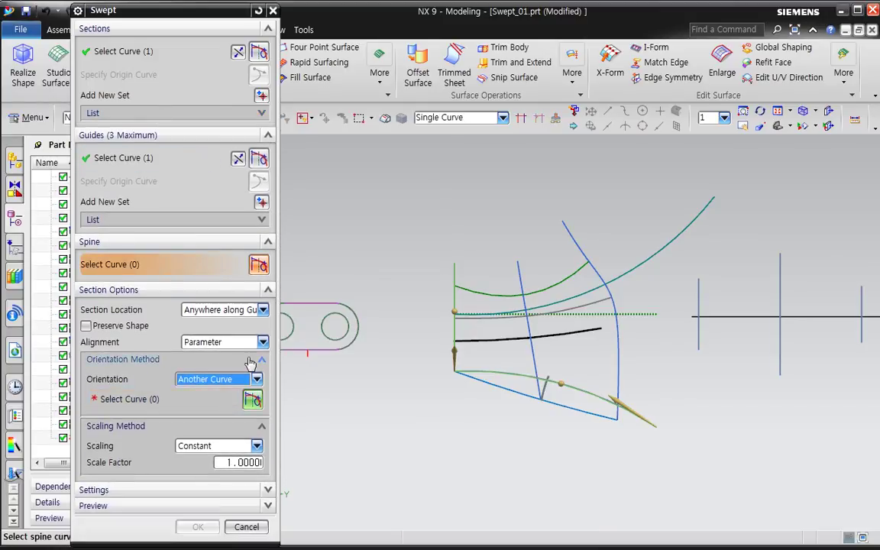
pyautogui.click(580, 341)
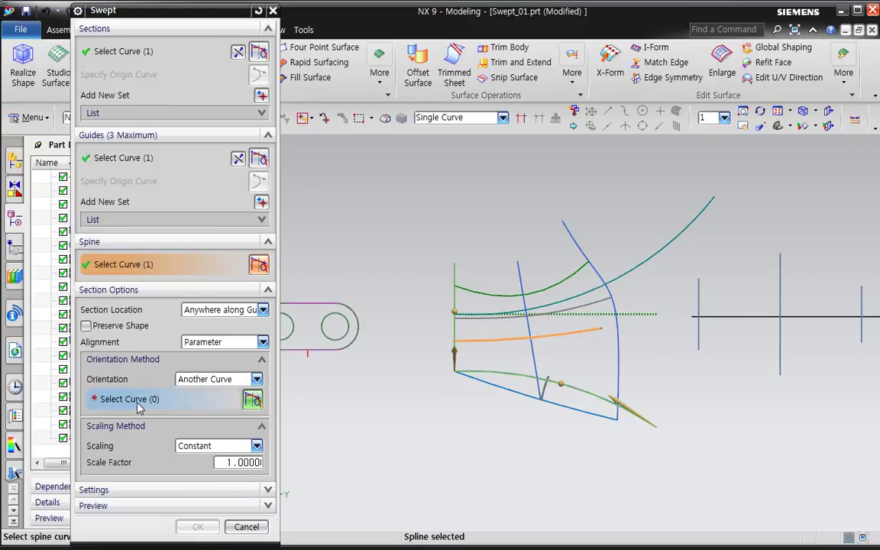
# Compare the Fixed orientation, return to Another Curve, and pick the long teal arc as the orientation curve
pyautogui.click(111, 400)
pyautogui.click(206, 380)
pyautogui.click(211, 393)
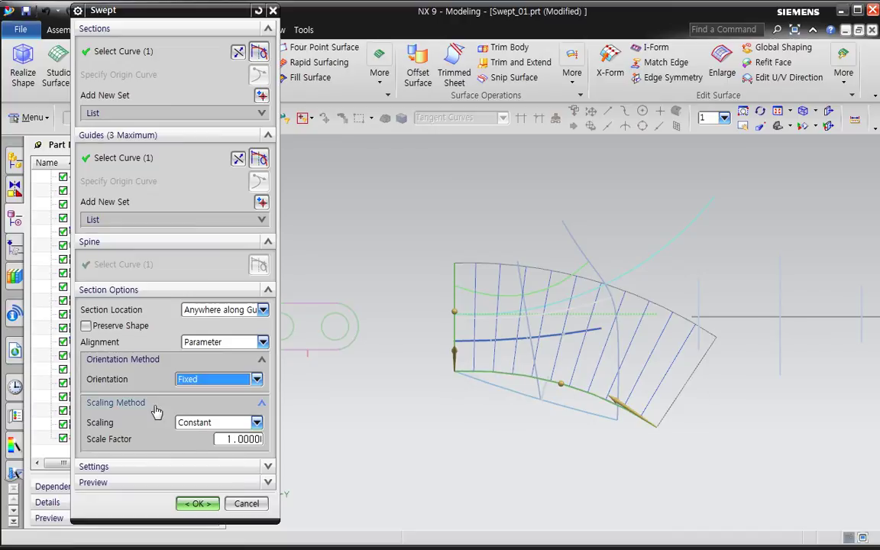
pyautogui.click(214, 379)
pyautogui.click(192, 425)
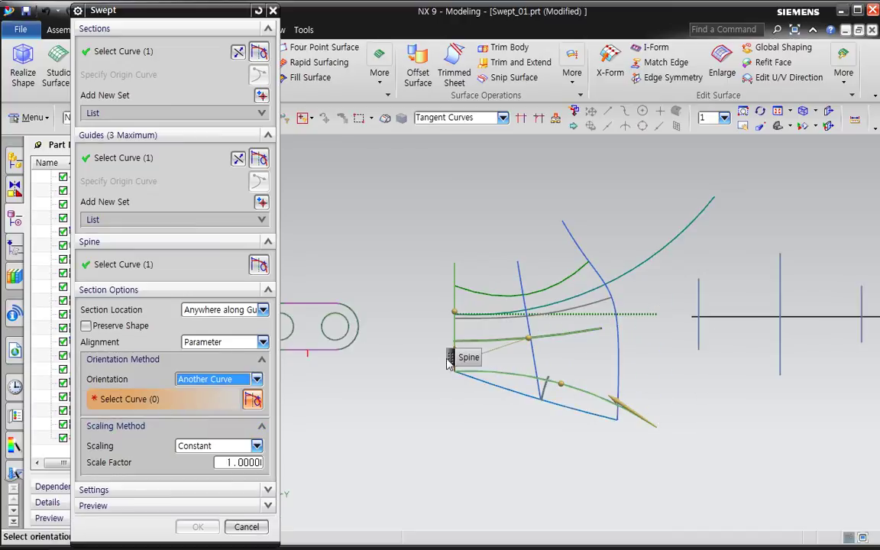
pyautogui.click(640, 283)
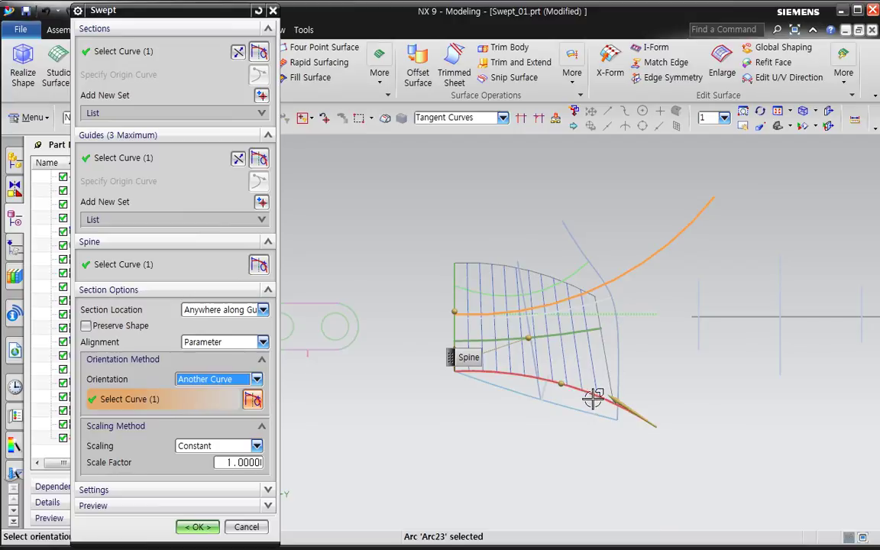
# Use the dotted straight line as the orientation curve and remove the thick black spline from the spine
pyautogui.click(223, 382)
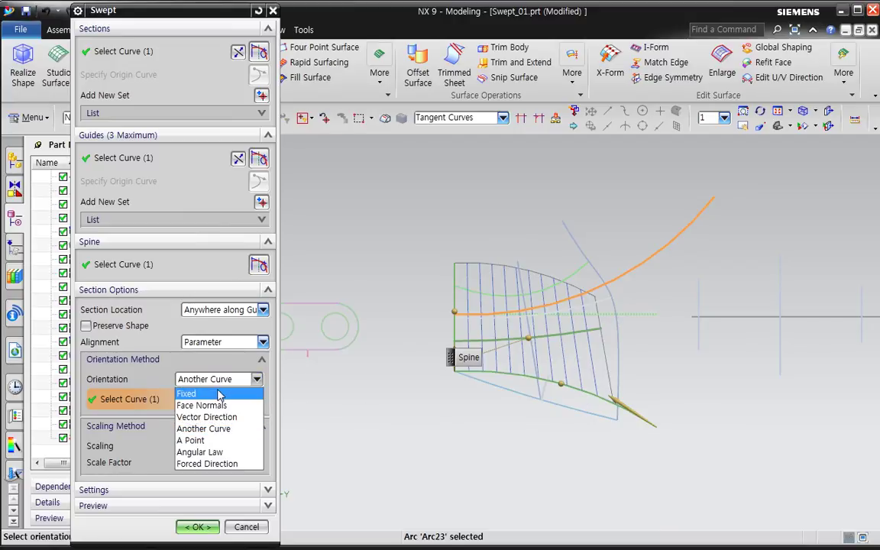
pyautogui.click(205, 425)
pyautogui.click(598, 308)
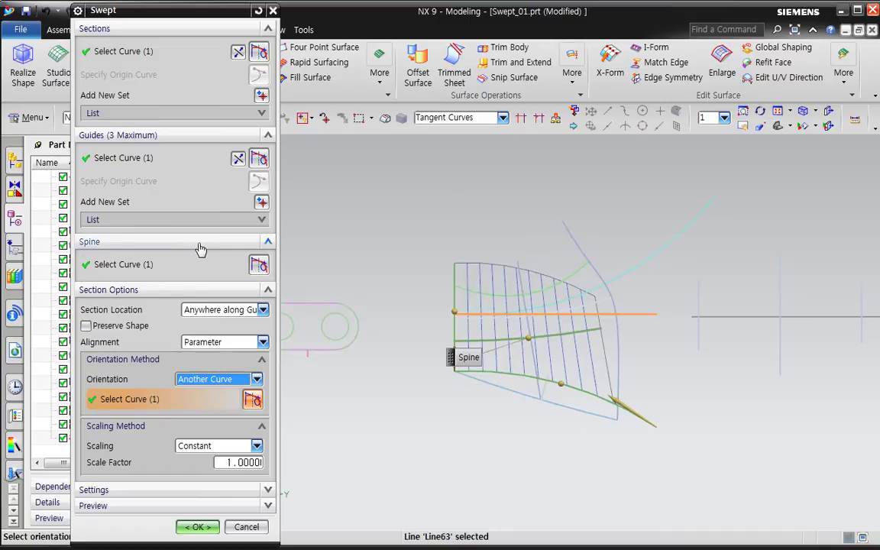
pyautogui.click(164, 264)
pyautogui.keyDown('shift'); pyautogui.click(593, 341); pyautogui.keyUp('shift')
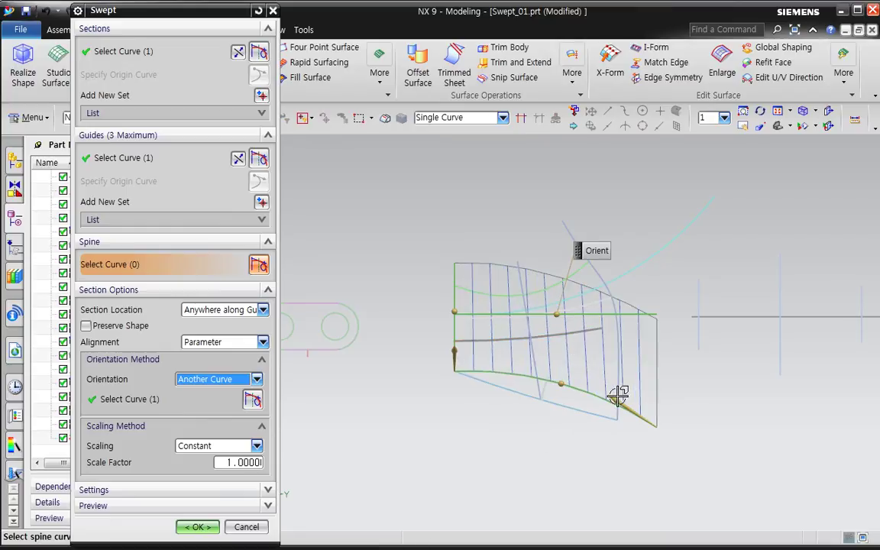
# Switch the orientation to Fixed for comparison and return it to Another Curve with the dotted straight line
pyautogui.click(228, 375)
pyautogui.click(212, 391)
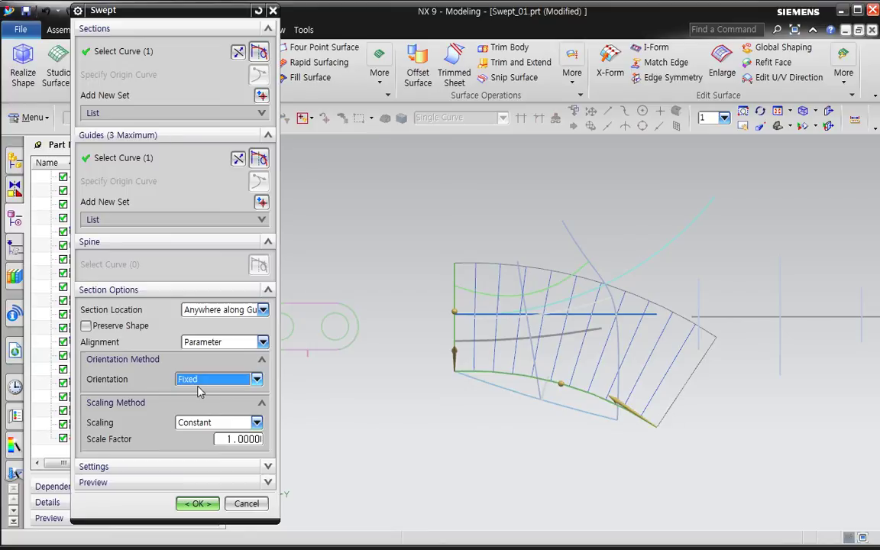
pyautogui.click(201, 382)
pyautogui.click(211, 429)
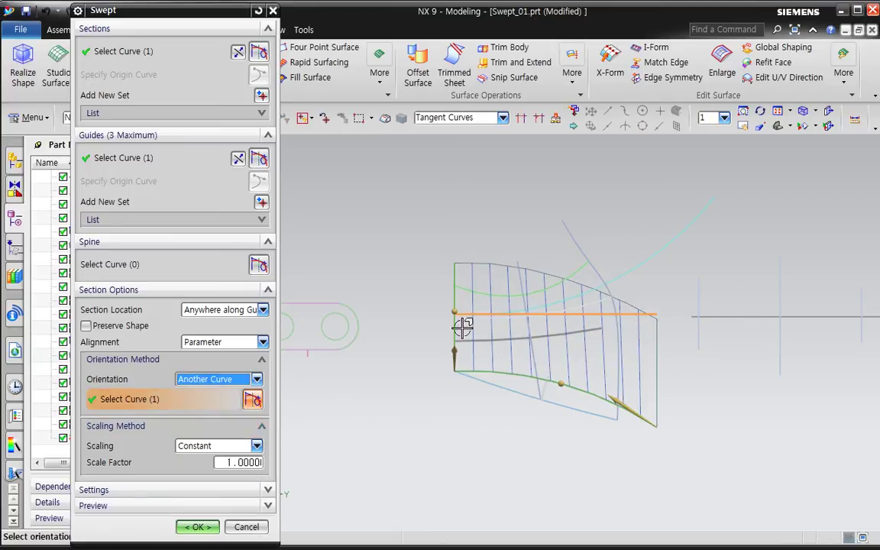
# Accept the swept surface in shaded display and delete it from the model
pyautogui.rightClick(406, 392)
pyautogui.click(414, 386)
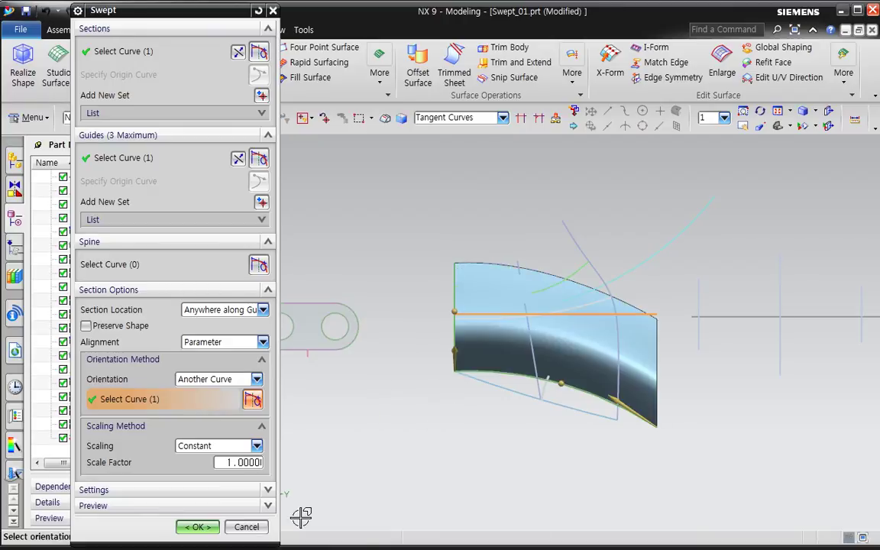
pyautogui.click(197, 527)
pyautogui.click(655, 361)
pyautogui.press('Delete')
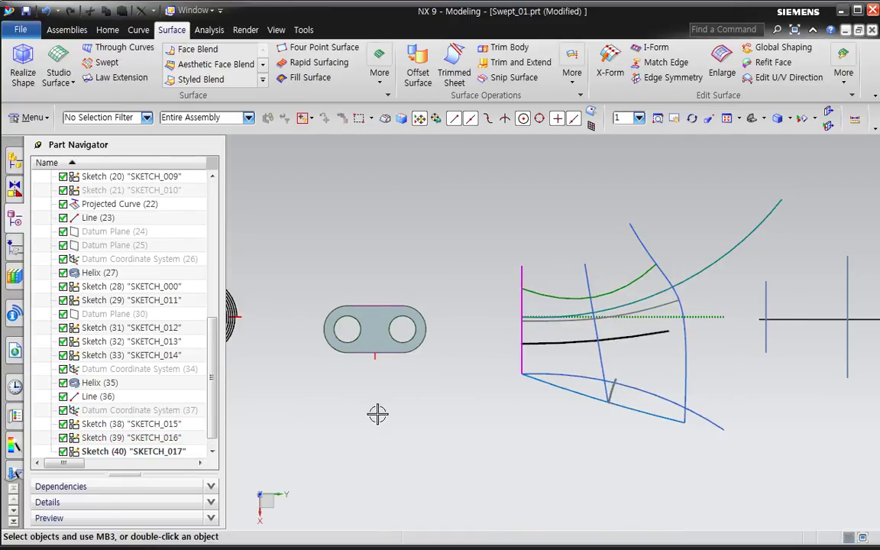
pyautogui.keyDown('shift'); pyautogui.moveTo(378, 413); pyautogui.dragTo(708, 412, button='middle'); pyautogui.keyUp('shift')
pyautogui.moveTo(436, 409); pyautogui.dragTo(410, 355, button='middle')
pyautogui.keyDown('shift'); pyautogui.moveTo(409, 422); pyautogui.dragTo(616, 449, button='middle'); pyautogui.keyUp('shift')
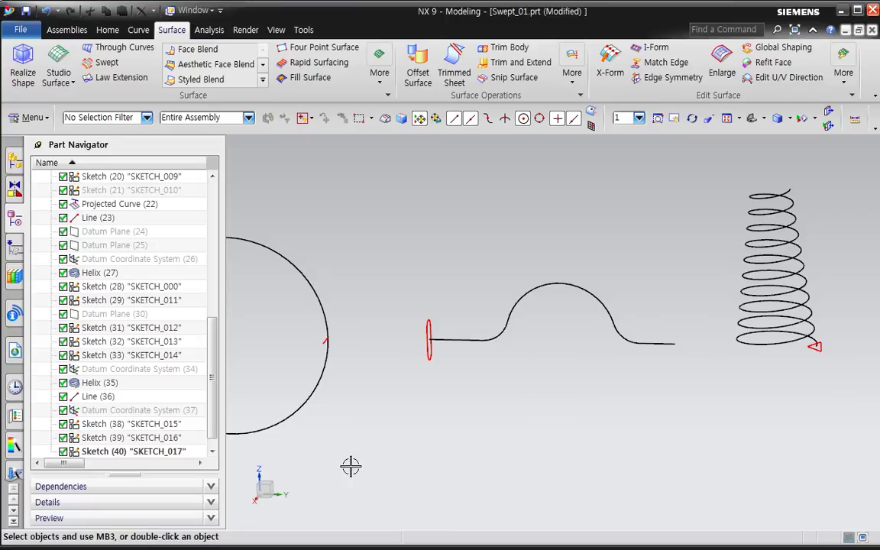
pyautogui.click(104, 62)
pyautogui.click(221, 379)
pyautogui.press('Escape')
pyautogui.press('Escape')
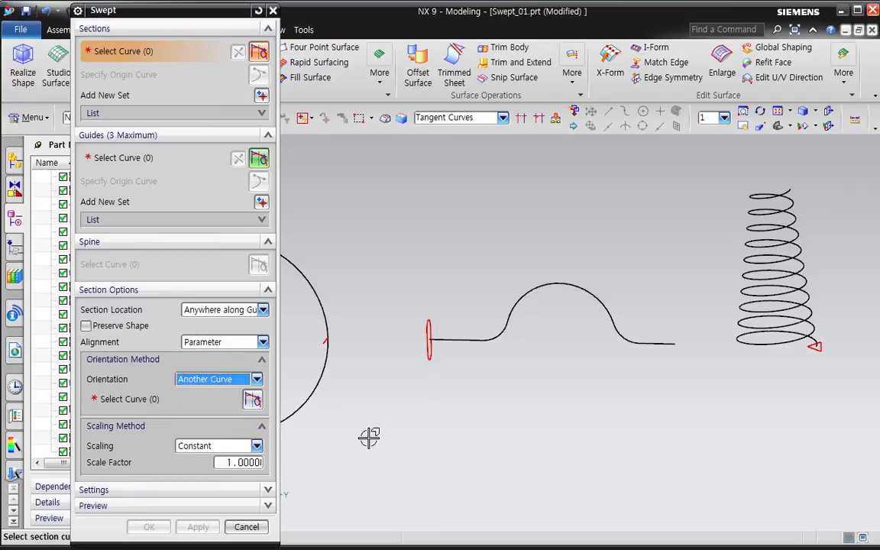
# Examine the inverted conical helix and the small red section curve at its wide end from several angles
pyautogui.scroll(2, 415, 433)
pyautogui.scroll(-6, 422, 433)
pyautogui.keyDown('shift'); pyautogui.moveTo(391, 444); pyautogui.dragTo(680, 440, button='middle'); pyautogui.keyUp('shift')
pyautogui.scroll(5, 529, 392)
pyautogui.moveTo(497, 422)
pyautogui.mouseDown(button='middle')
pyautogui.moveTo(491, 415)
pyautogui.moveTo(489, 444)
pyautogui.moveTo(469, 452)
pyautogui.moveTo(462, 334)
pyautogui.mouseUp(button='middle')
pyautogui.moveTo(477, 392); pyautogui.dragTo(476, 393, button='middle')
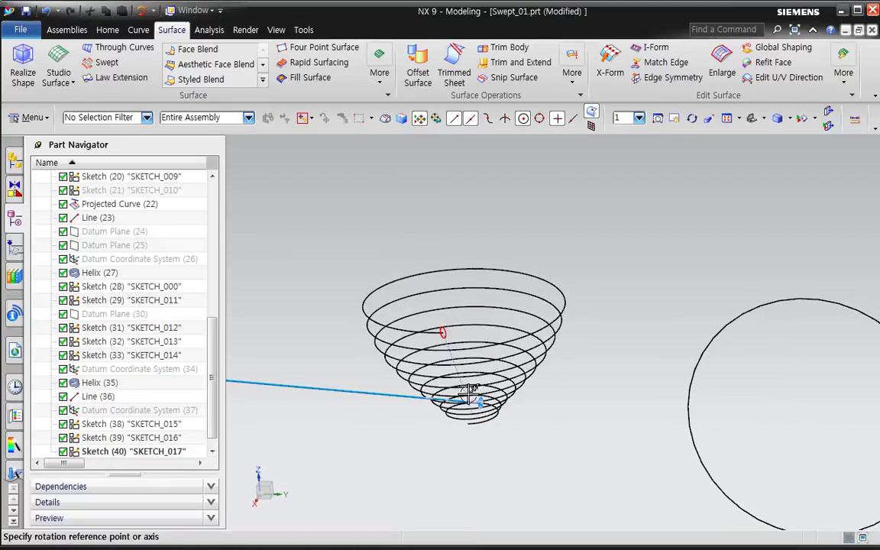
pyautogui.moveTo(454, 343); pyautogui.dragTo(427, 322, button='middle')
pyautogui.moveTo(425, 373); pyautogui.dragTo(454, 387, button='middle')
pyautogui.scroll(-2, 454, 387)
pyautogui.keyDown('shift'); pyautogui.moveTo(483, 447); pyautogui.dragTo(442, 395, button='middle'); pyautogui.keyUp('shift')
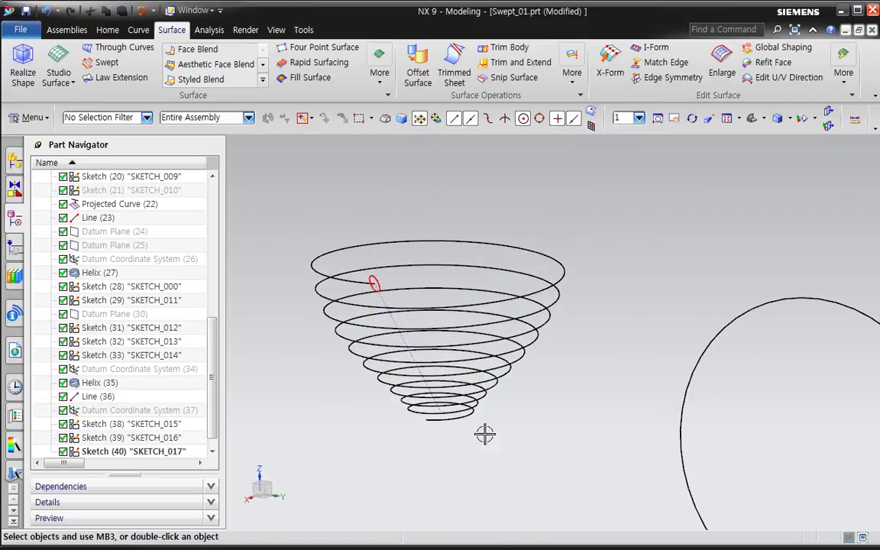
# Reset the Swept settings and sweep the small red section along the conical helix guide with Fixed orientation
pyautogui.click(107, 62)
pyautogui.click(259, 11)
pyautogui.keyDown('shift'); pyautogui.moveTo(340, 257); pyautogui.dragTo(412, 257, button='middle'); pyautogui.keyUp('shift')
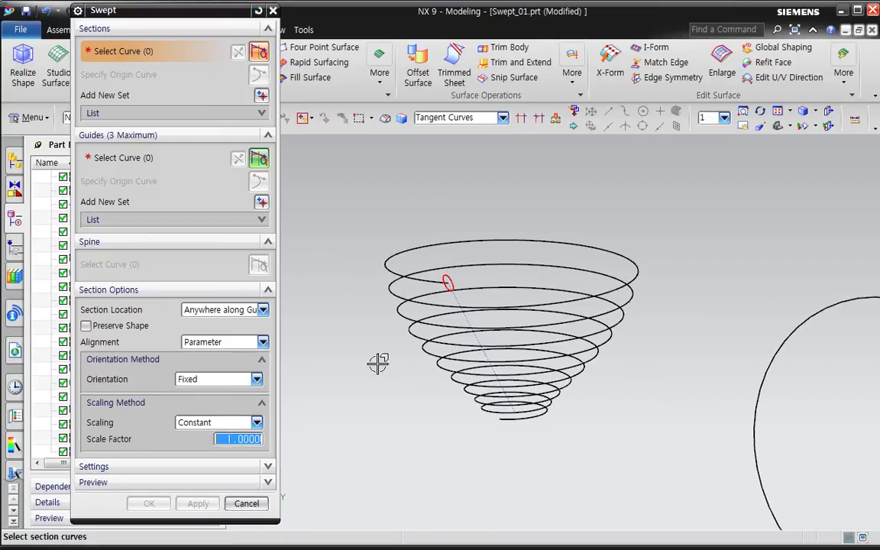
pyautogui.click(449, 284)
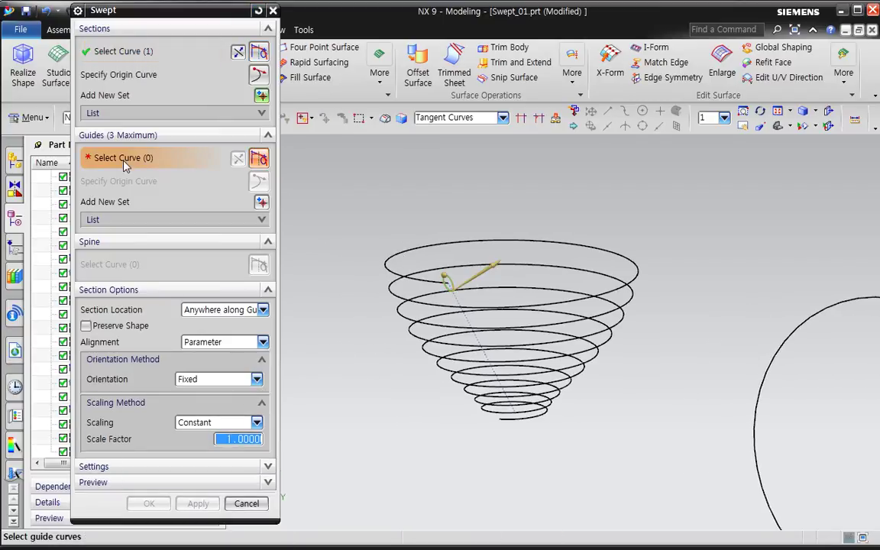
pyautogui.click(384, 269)
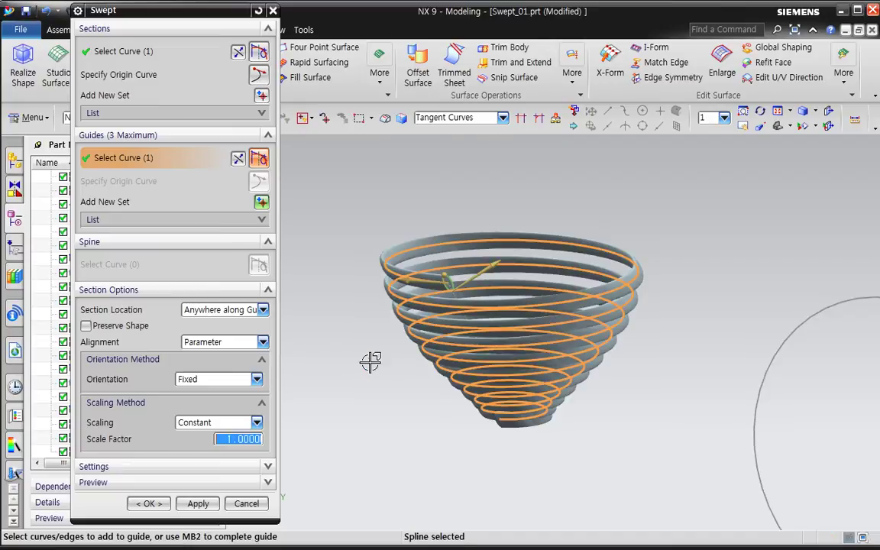
pyautogui.moveTo(433, 422); pyautogui.dragTo(483, 439, button='middle')
pyautogui.click(269, 291)
pyautogui.click(155, 343)
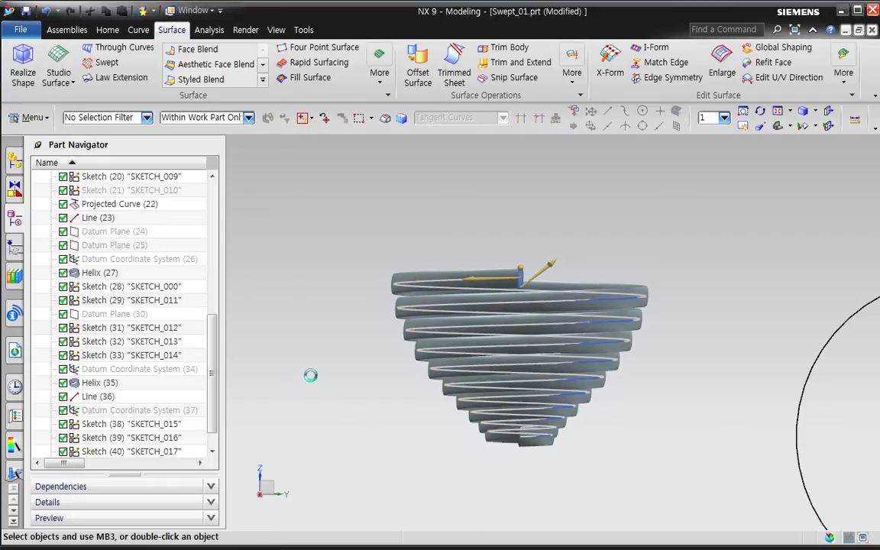
# Edit the conical swept surface and set its orientation to Vector Direction along the Z-axis
pyautogui.moveTo(484, 457); pyautogui.dragTo(568, 498, button='middle')
pyautogui.press('F8')
pyautogui.moveTo(522, 480); pyautogui.dragTo(455, 441, button='middle')
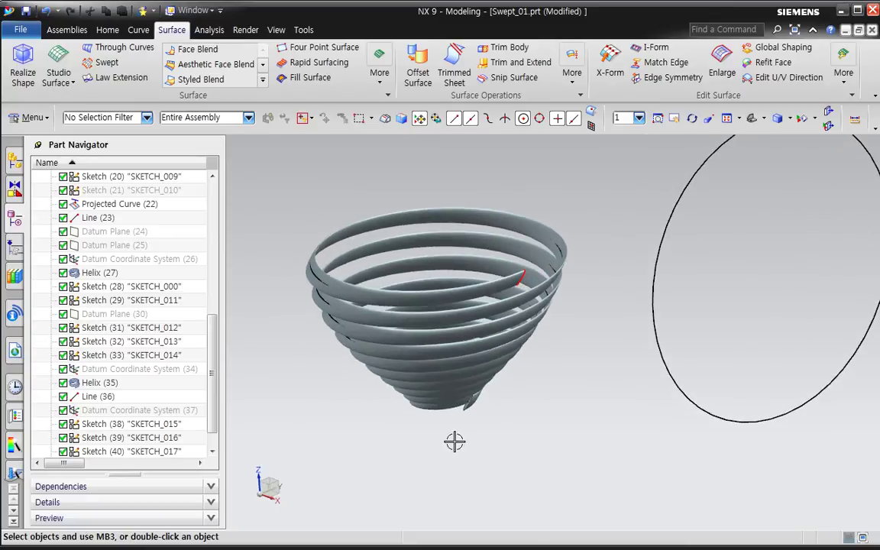
pyautogui.moveTo(214, 412); pyautogui.dragTo(215, 440)
pyautogui.doubleClick(120, 441)
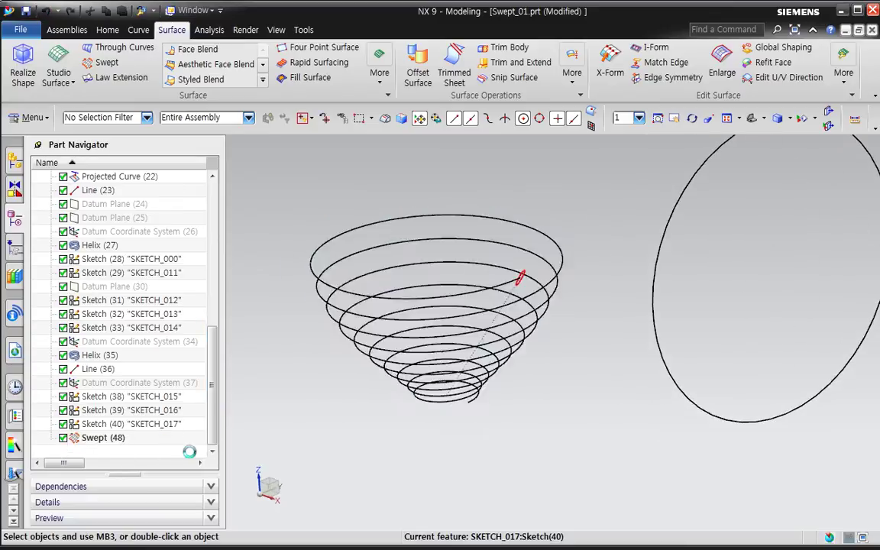
pyautogui.moveTo(385, 464); pyautogui.dragTo(411, 462, button='middle')
pyautogui.click(269, 243)
pyautogui.click(237, 259)
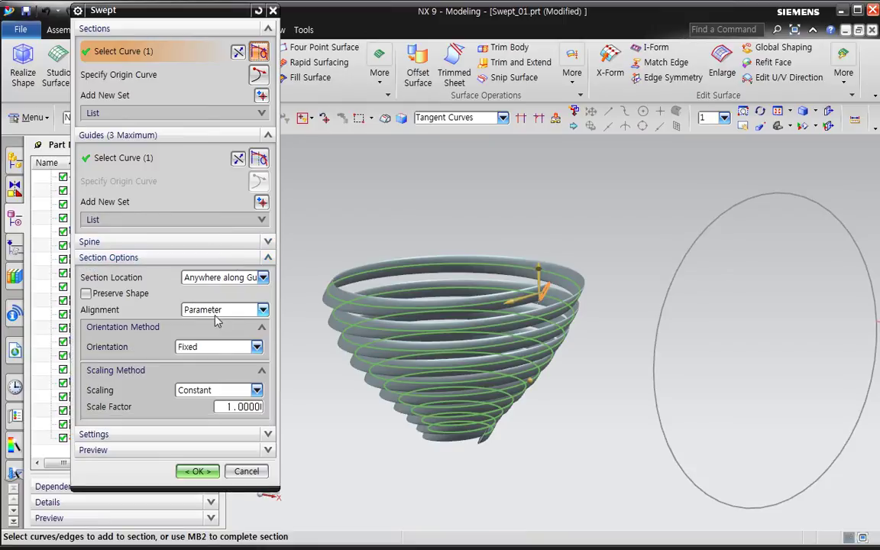
pyautogui.click(221, 347)
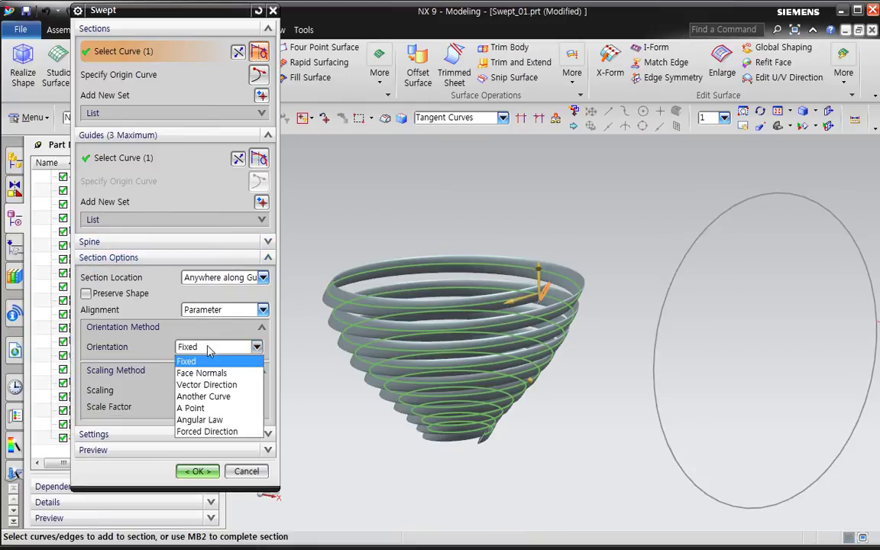
pyautogui.click(211, 389)
pyautogui.click(560, 310)
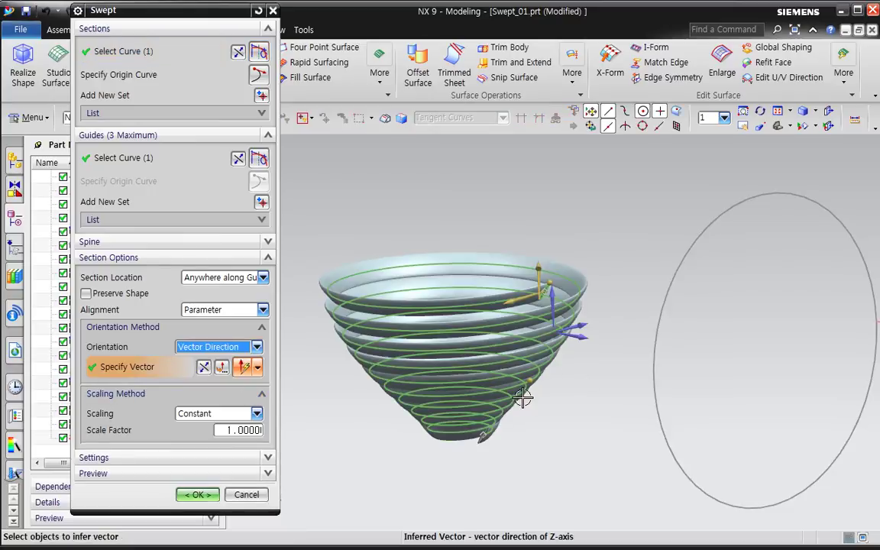
pyautogui.click(198, 494)
# Examine the conical swept surface from the side, at its narrow lower end, and from above
pyautogui.moveTo(415, 359); pyautogui.dragTo(433, 401, button='middle')
pyautogui.press('F8')
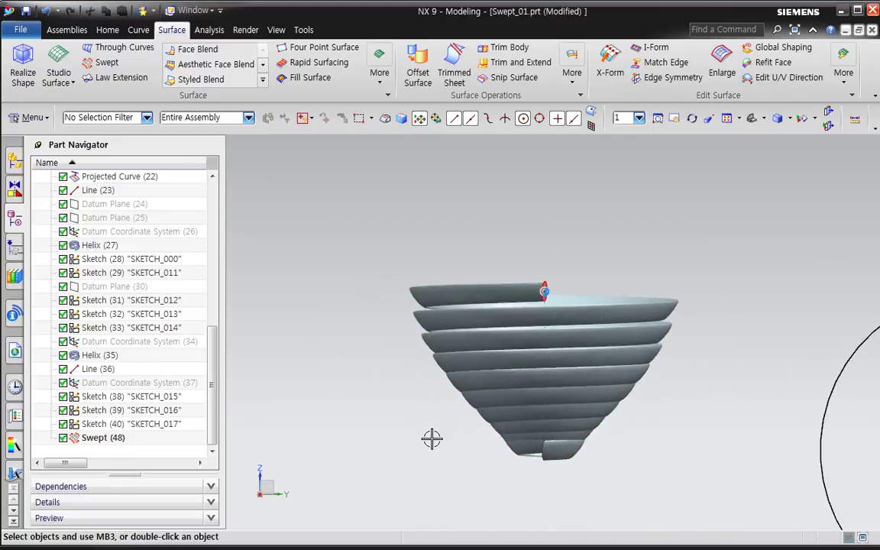
pyautogui.scroll(4, 442, 465)
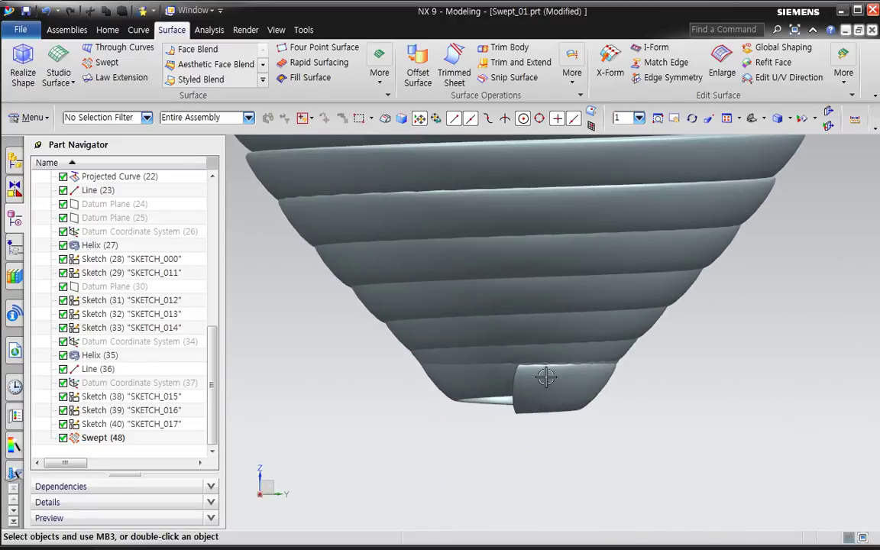
pyautogui.moveTo(522, 438); pyautogui.dragTo(534, 411, button='middle')
pyautogui.scroll(-5, 533, 444)
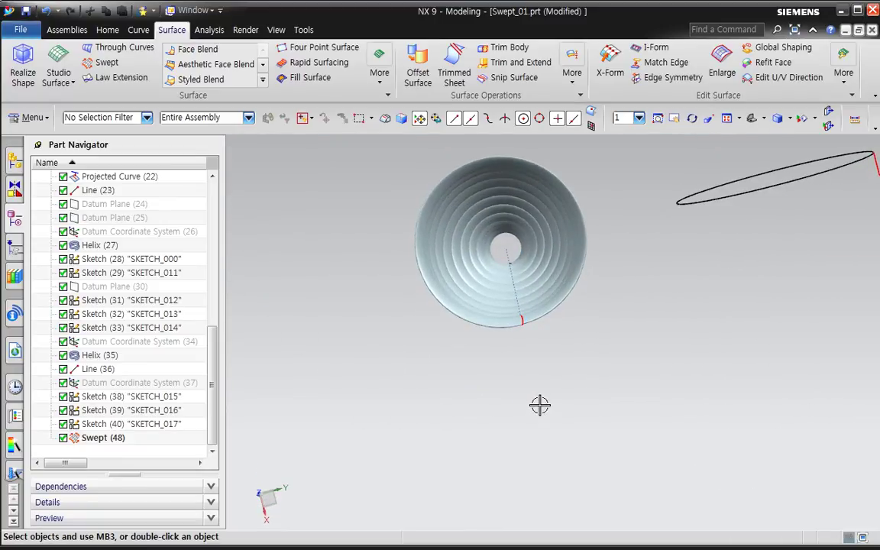
pyautogui.press('F8')
pyautogui.scroll(3, 519, 276)
pyautogui.keyDown('shift'); pyautogui.moveTo(530, 309); pyautogui.dragTo(519, 415, button='middle'); pyautogui.keyUp('shift')
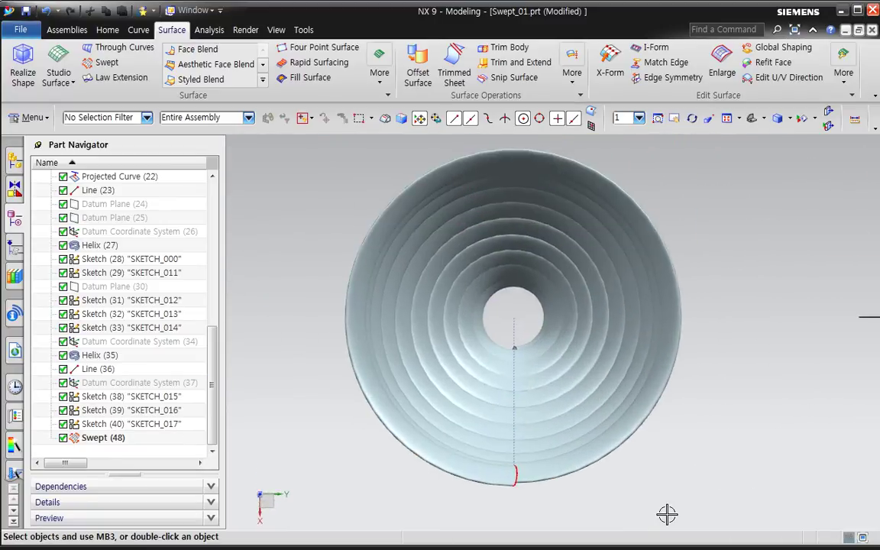
pyautogui.moveTo(565, 511); pyautogui.dragTo(571, 399, button='middle')
pyautogui.scroll(-3, 573, 439)
pyautogui.keyDown('shift'); pyautogui.moveTo(578, 489); pyautogui.dragTo(570, 290, button='middle'); pyautogui.keyUp('shift')
pyautogui.scroll(-1, 570, 293)
pyautogui.moveTo(566, 326); pyautogui.dragTo(563, 372, button='middle')
pyautogui.keyDown('shift'); pyautogui.moveTo(599, 338); pyautogui.dragTo(590, 413, button='middle'); pyautogui.keyUp('shift')
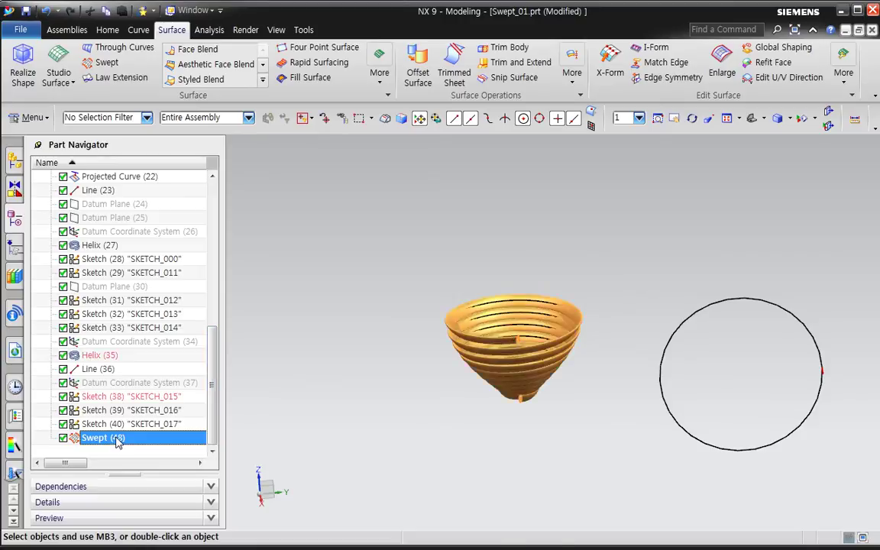
# Edit the conical swept surface and set its orientation to A Point, using the lower endpoint of the helix's axis line
pyautogui.doubleClick(107, 437)
pyautogui.scroll(3, 562, 403)
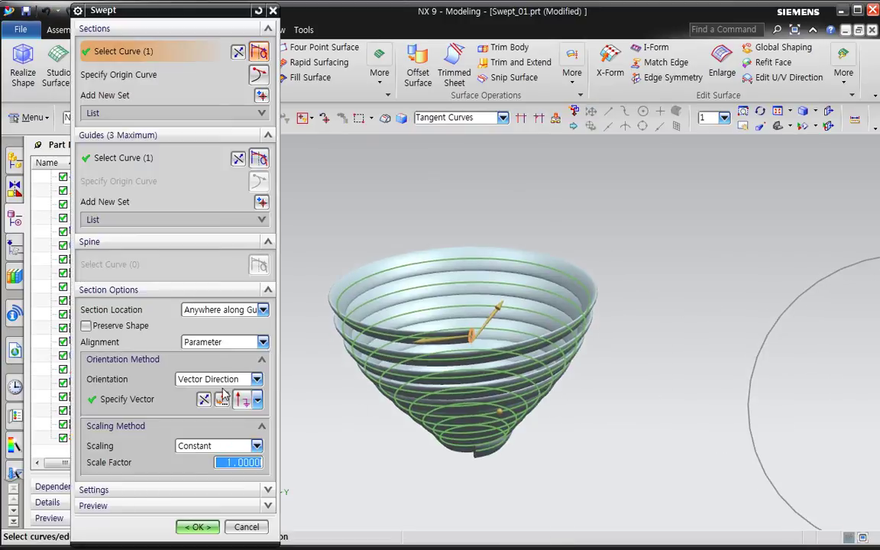
pyautogui.click(221, 380)
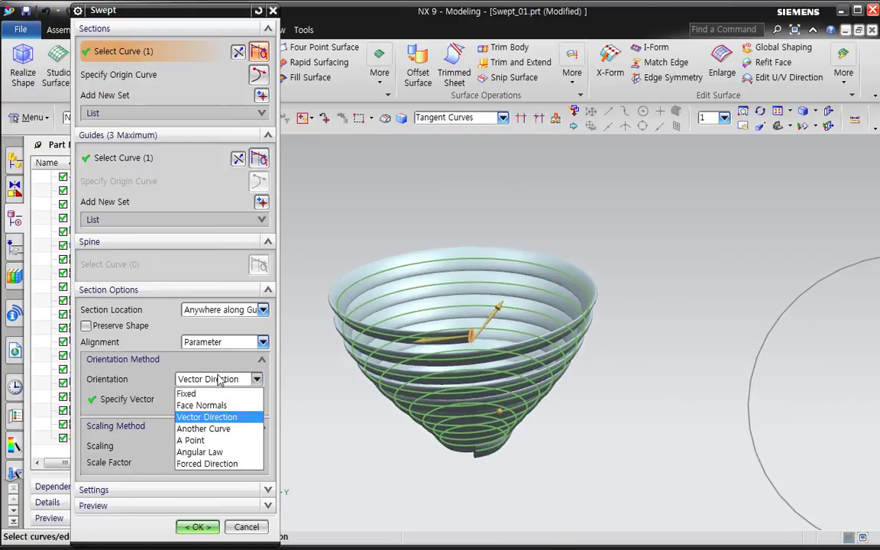
pyautogui.click(213, 441)
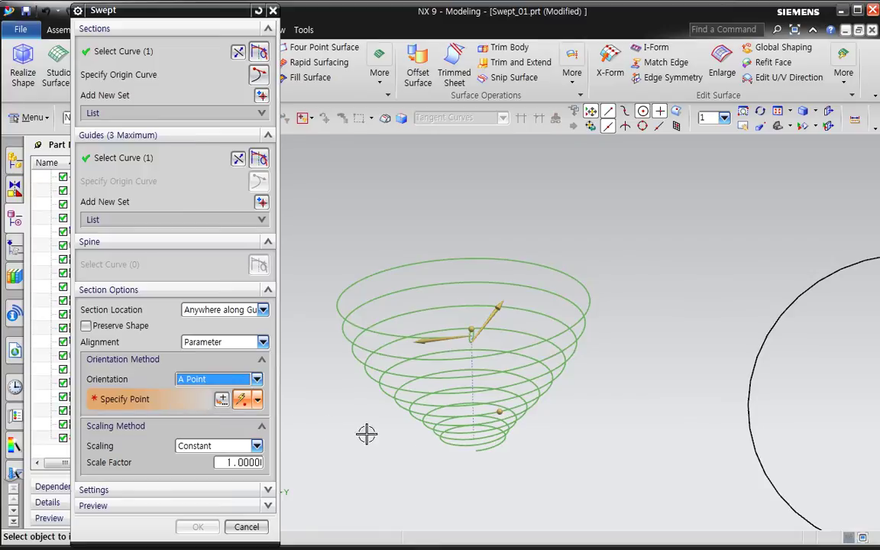
pyautogui.moveTo(485, 386); pyautogui.dragTo(510, 386, button='middle')
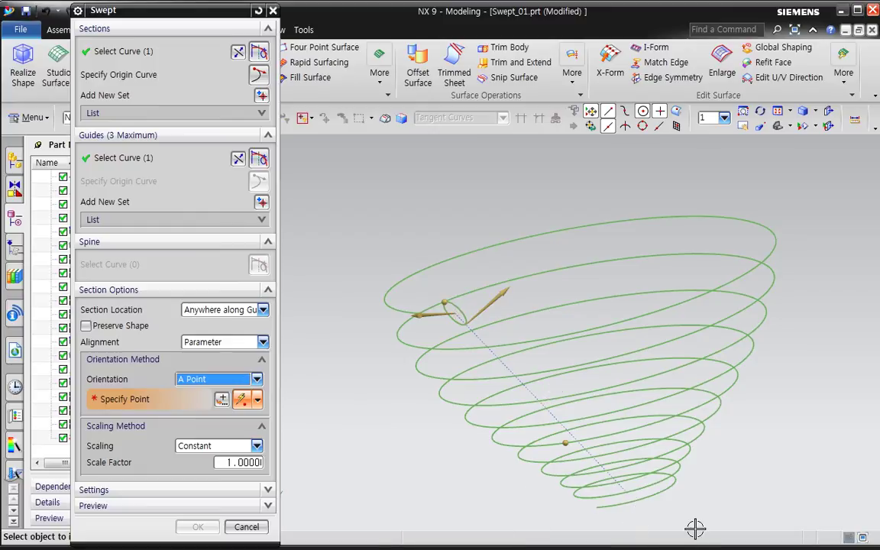
pyautogui.keyDown('shift'); pyautogui.moveTo(686, 492); pyautogui.dragTo(602, 442, button='middle'); pyautogui.keyUp('shift')
pyautogui.moveTo(680, 455); pyautogui.dragTo(658, 444, button='middle')
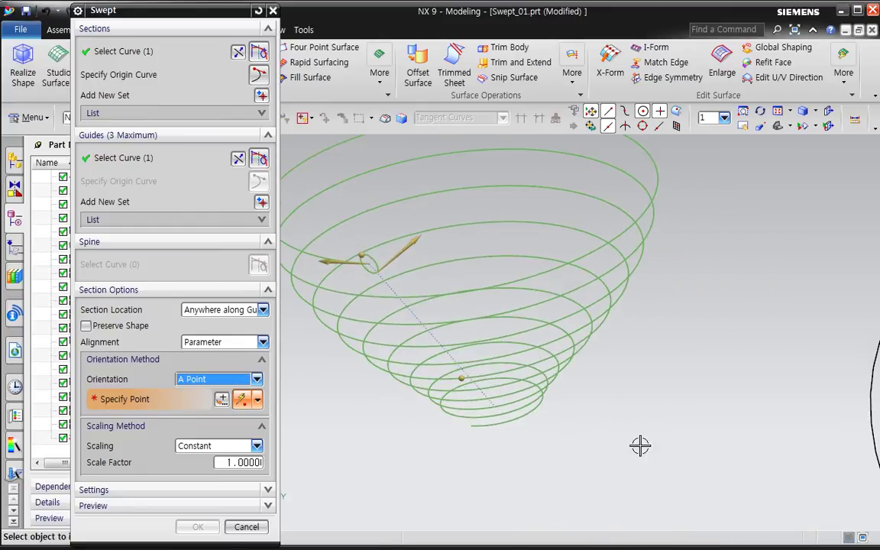
pyautogui.click(507, 413)
pyautogui.moveTo(482, 462)
pyautogui.mouseDown(button='middle')
pyautogui.moveTo(476, 441)
pyautogui.moveTo(479, 450)
pyautogui.mouseUp(button='middle')
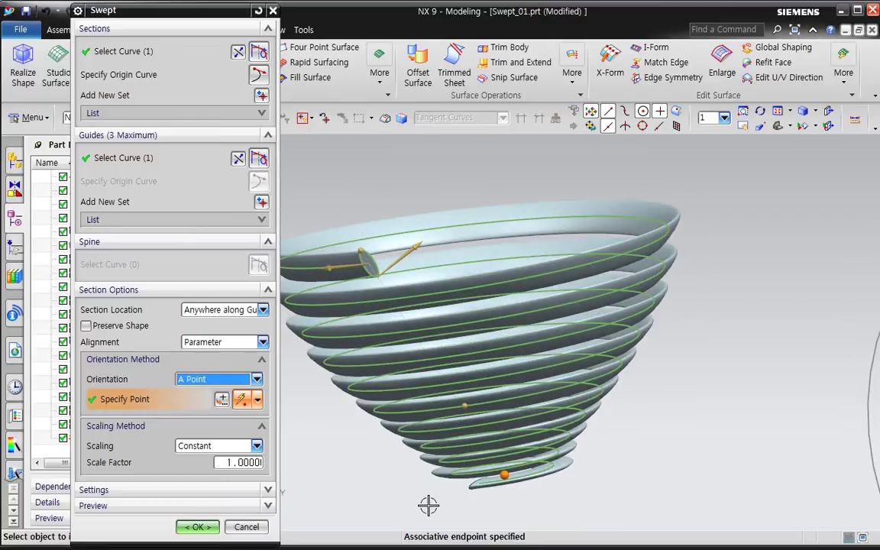
pyautogui.moveTo(431, 495); pyautogui.dragTo(548, 268, button='middle')
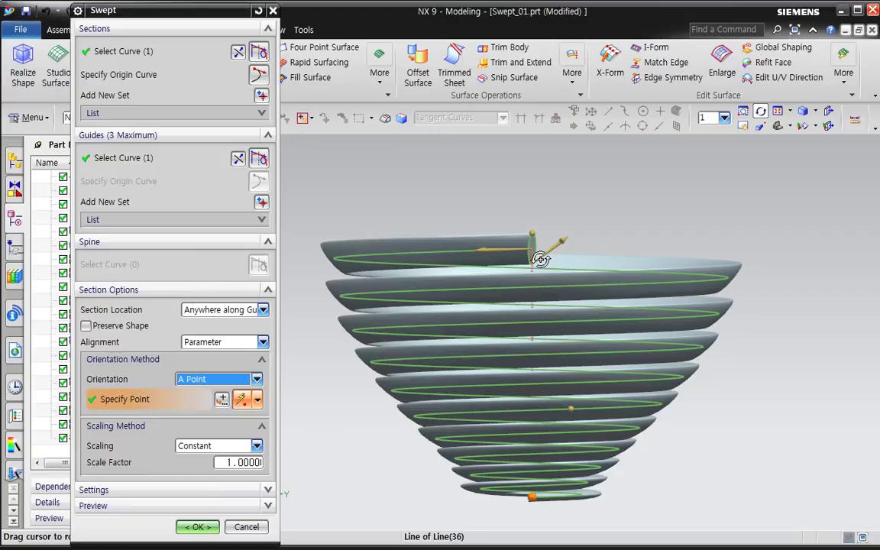
pyautogui.click(220, 527)
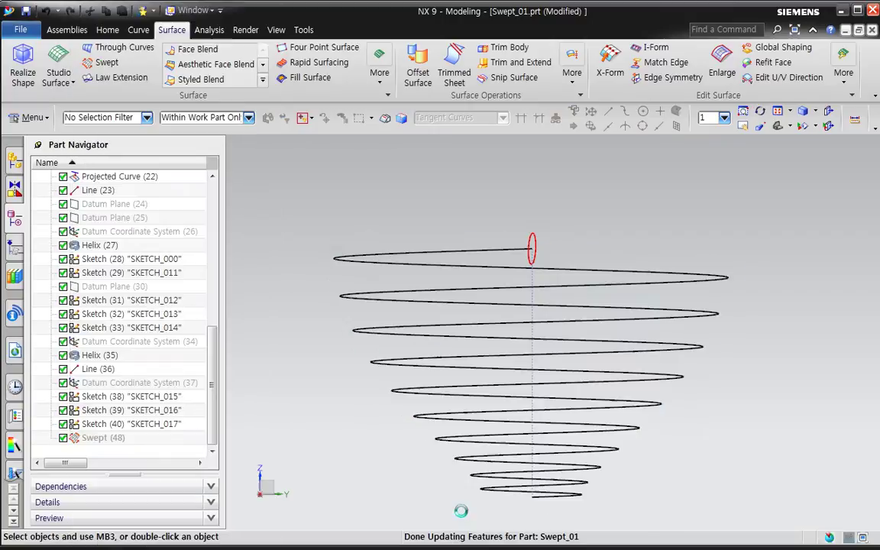
# Examine the point-oriented conical swept surface from the side, around its narrow lower end, and from above
pyautogui.moveTo(562, 515); pyautogui.dragTo(565, 461, button='middle')
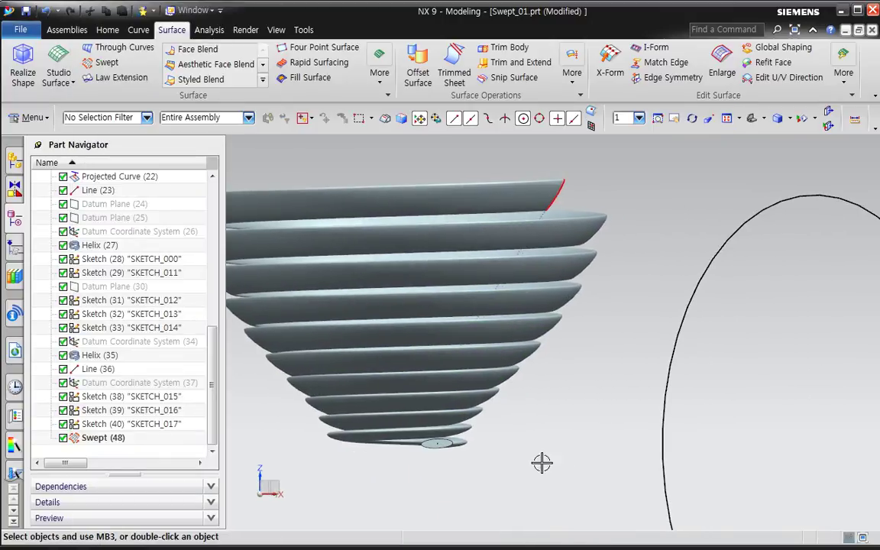
pyautogui.moveTo(450, 460); pyautogui.dragTo(489, 428, button='middle')
pyautogui.keyDown('shift'); pyautogui.moveTo(476, 350); pyautogui.dragTo(423, 381, button='middle'); pyautogui.keyUp('shift')
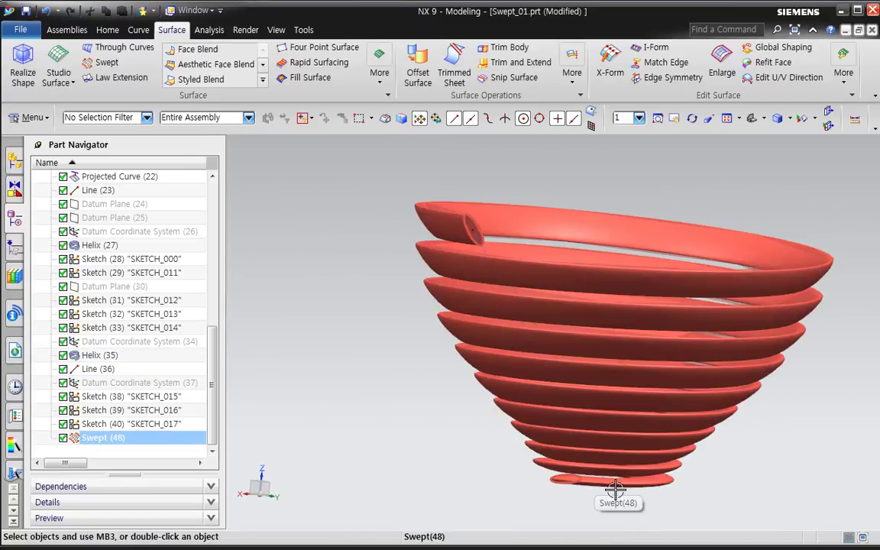
pyautogui.press('Escape')
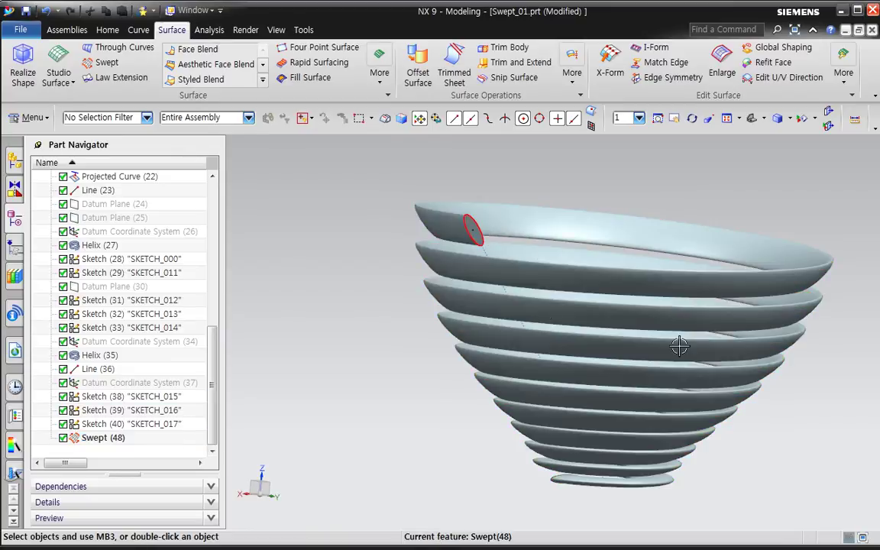
pyautogui.keyDown('shift'); pyautogui.moveTo(607, 448); pyautogui.dragTo(497, 433, button='middle'); pyautogui.keyUp('shift')
pyautogui.keyDown('shift'); pyautogui.moveTo(568, 413); pyautogui.dragTo(498, 413, button='middle'); pyautogui.keyUp('shift')
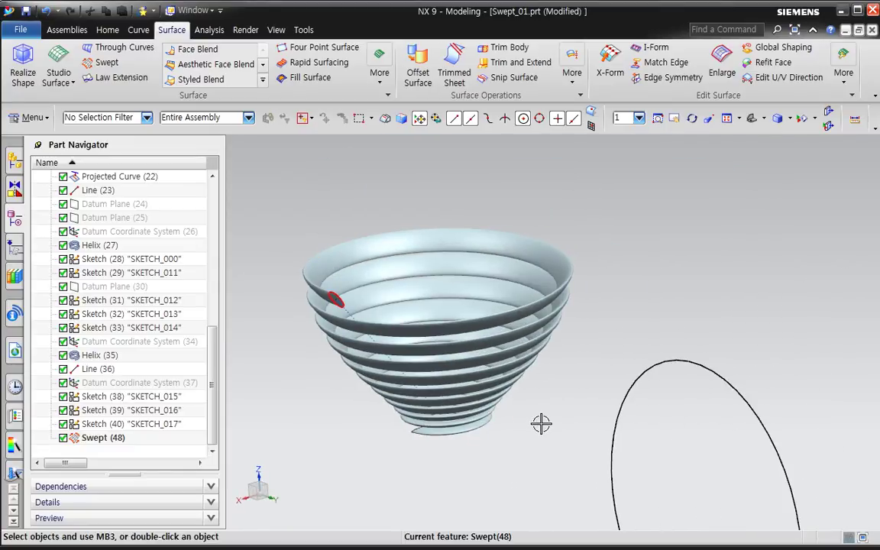
# Delete the conical swept surface
pyautogui.click(464, 373)
pyautogui.press('Delete')
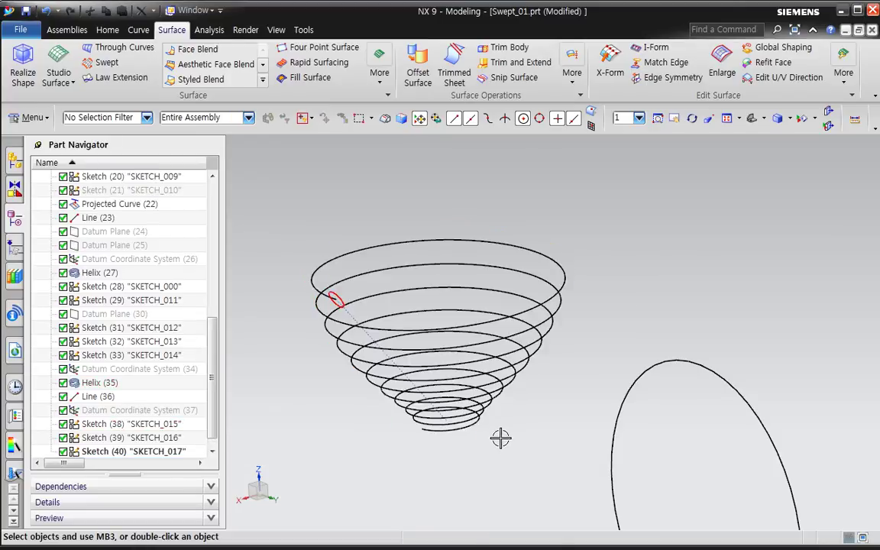
pyautogui.moveTo(542, 471)
pyautogui.mouseDown(button='middle')
pyautogui.moveTo(520, 379)
pyautogui.moveTo(448, 338)
pyautogui.moveTo(460, 367)
pyautogui.moveTo(495, 383)
pyautogui.mouseUp(button='middle')
pyautogui.scroll(-5, 460, 367)
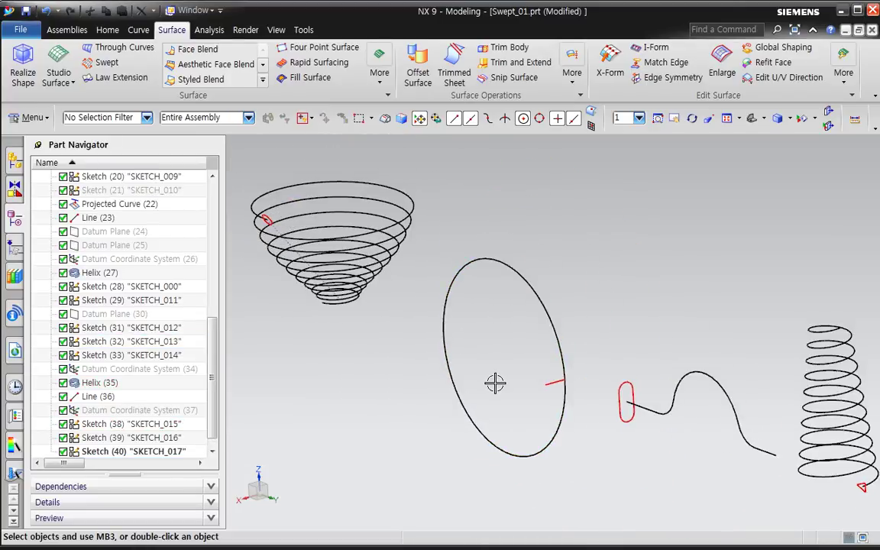
# Set up a sweep of the short red line along the large circle, with the body type set to Sheet
pyautogui.click(107, 62)
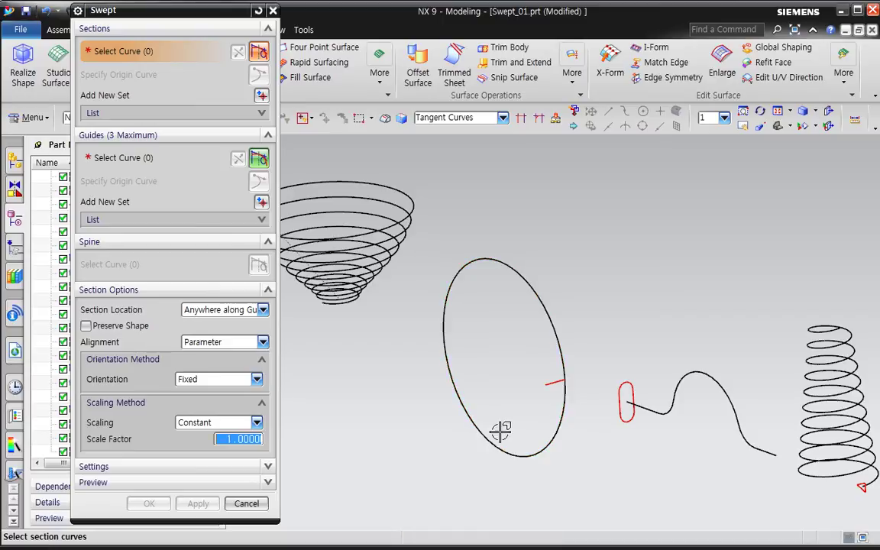
pyautogui.click(558, 383)
pyautogui.middleClick(348, 322)
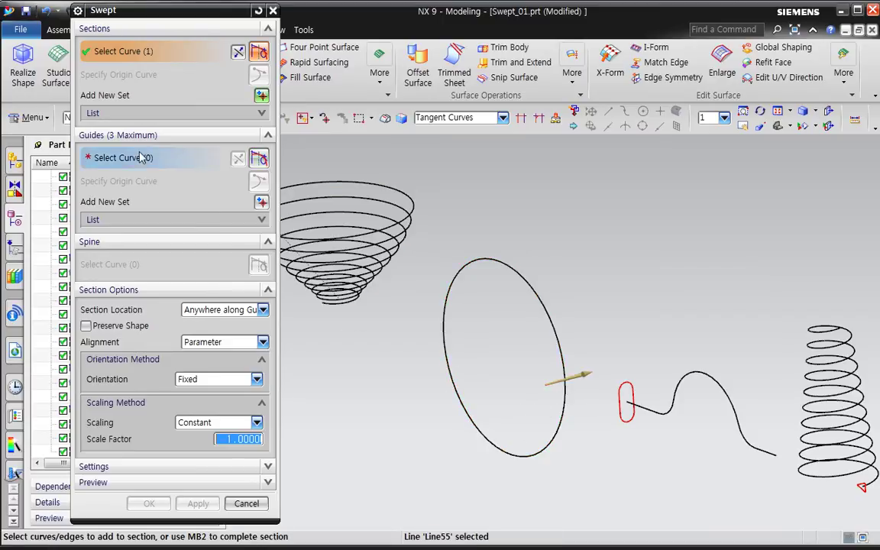
pyautogui.click(567, 378)
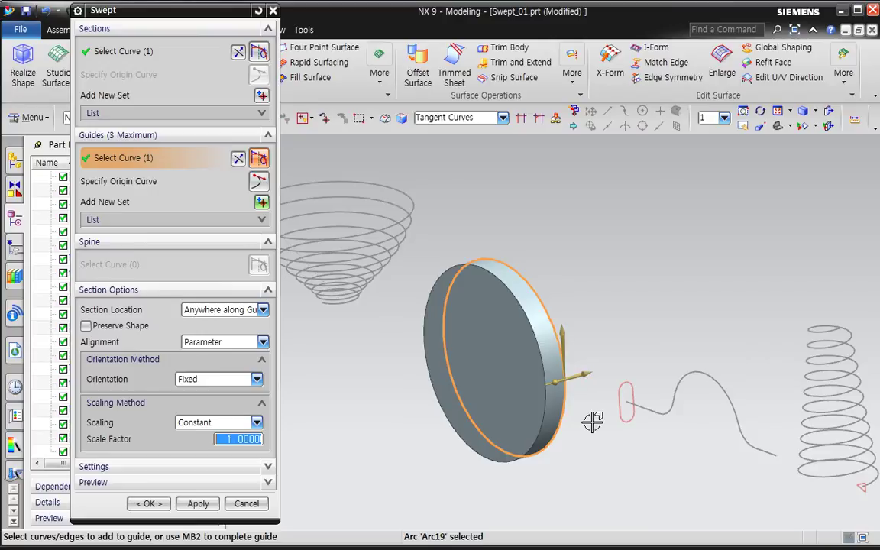
pyautogui.click(267, 465)
pyautogui.click(226, 487)
pyautogui.click(229, 515)
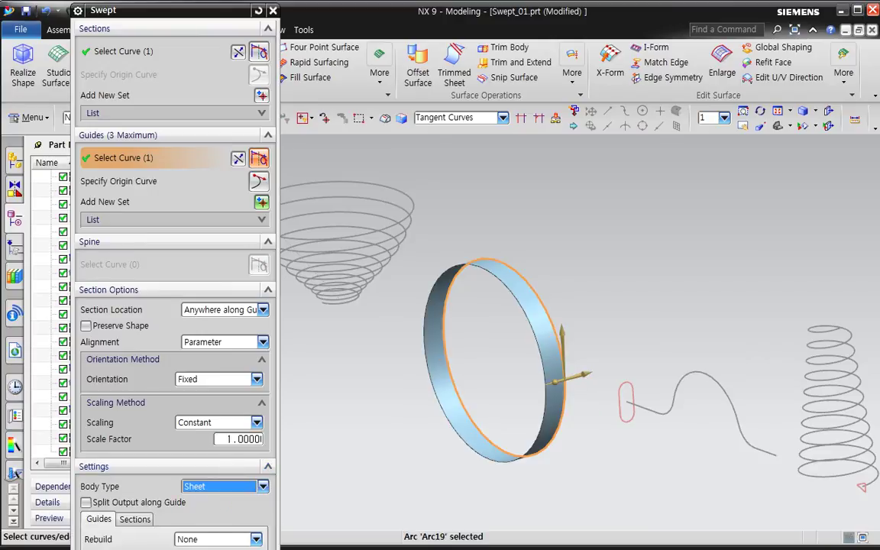
pyautogui.click(268, 466)
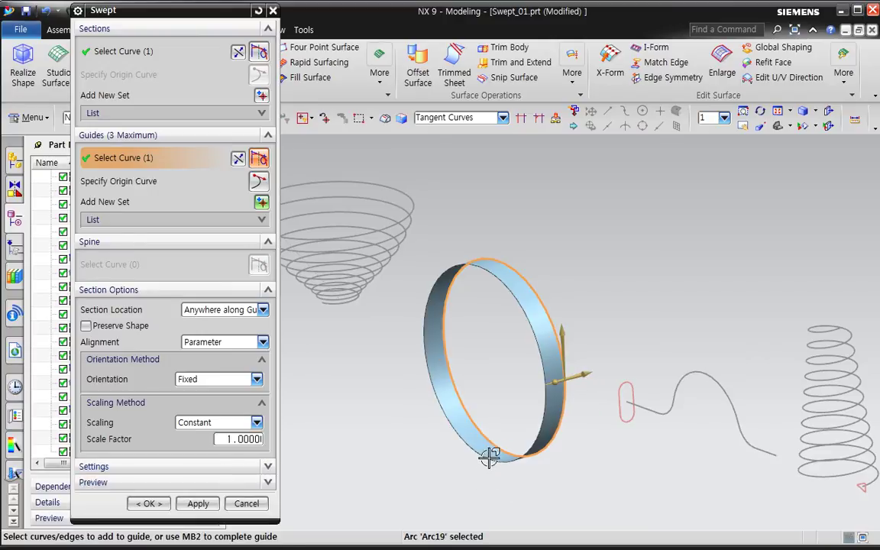
pyautogui.keyDown('shift'); pyautogui.moveTo(456, 467); pyautogui.dragTo(480, 467, button='middle'); pyautogui.keyUp('shift')
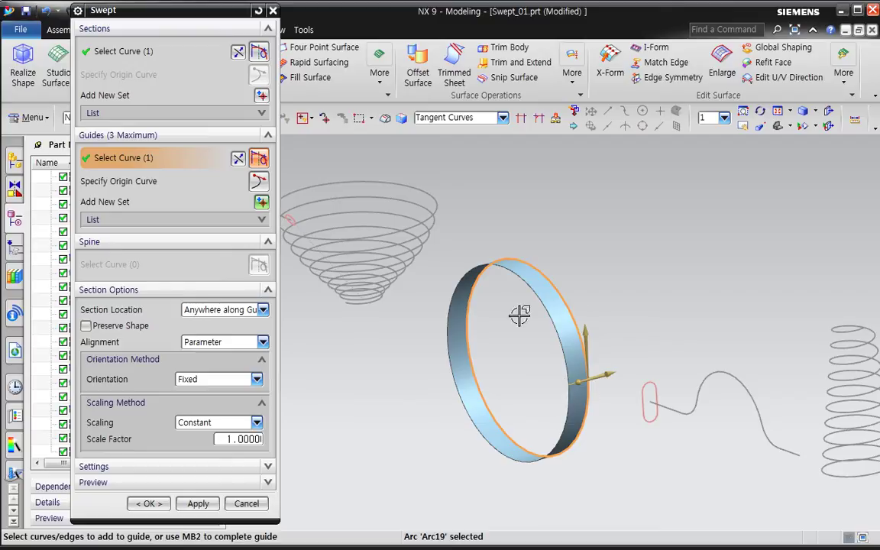
# Set the circular sweep's orientation to Angular Law with a constant angle of 90 degrees
pyautogui.click(206, 383)
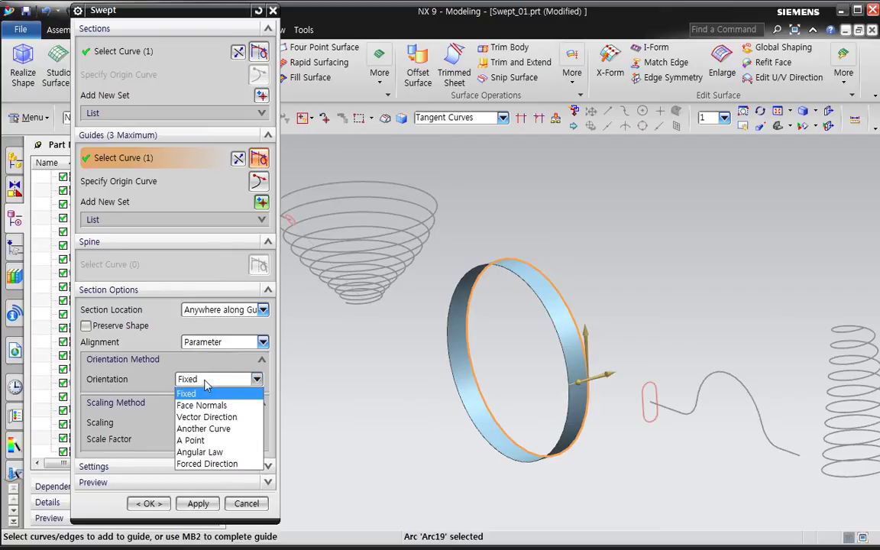
pyautogui.click(203, 452)
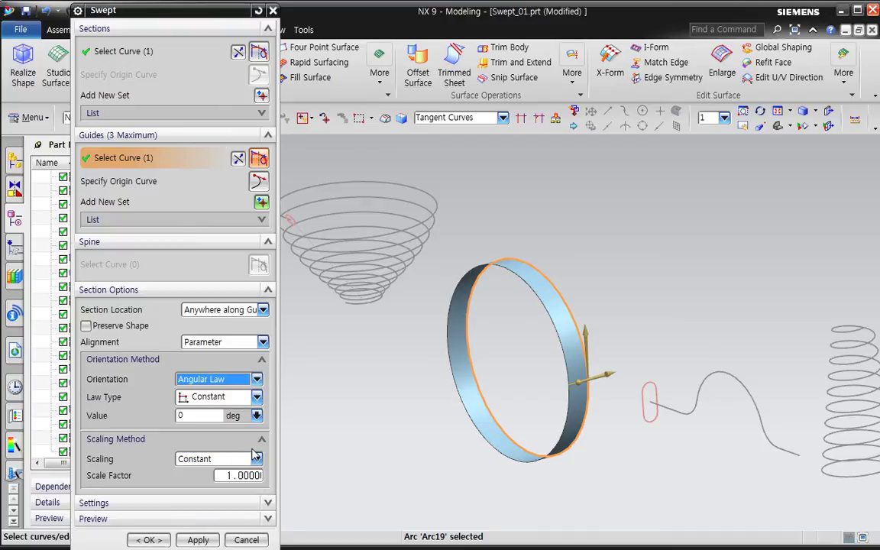
pyautogui.click(205, 413)
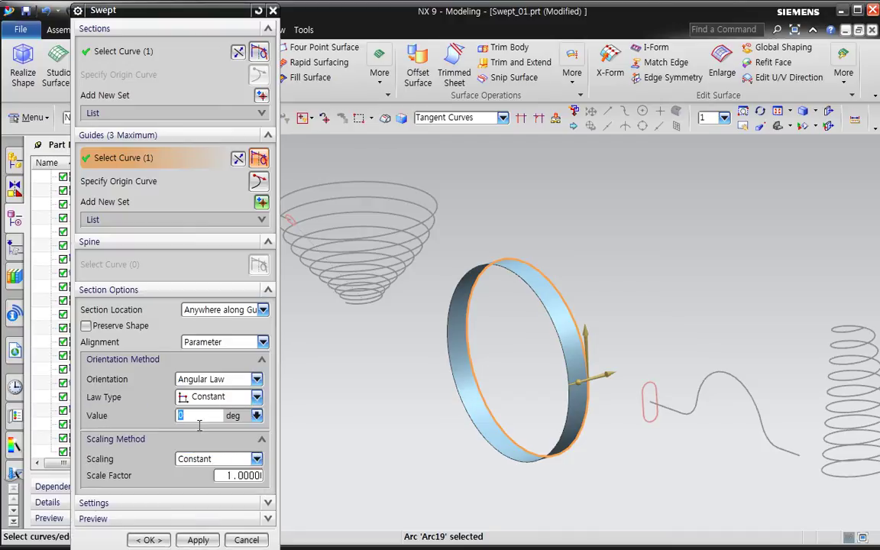
pyautogui.press('Tab')
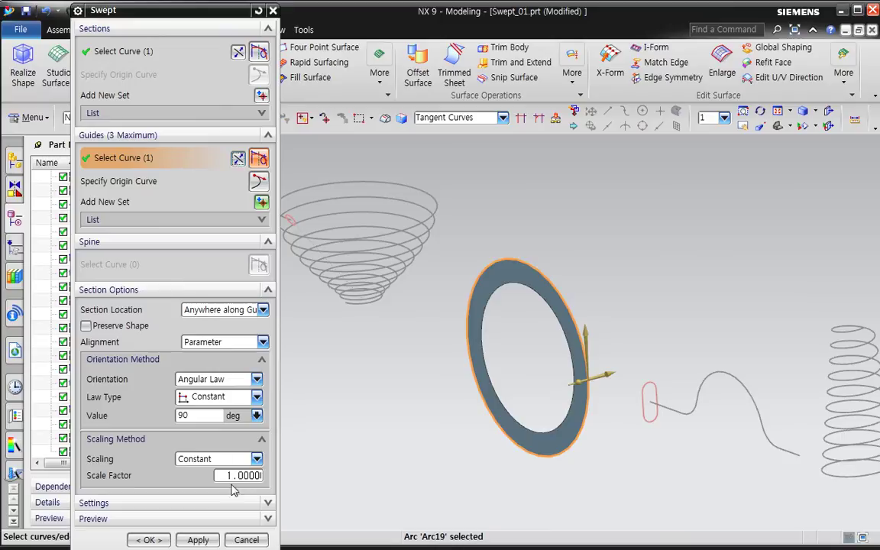
# Change the angular law to Cubic, with a start angle of 0 and an end angle of 360 degrees
pyautogui.click(206, 396)
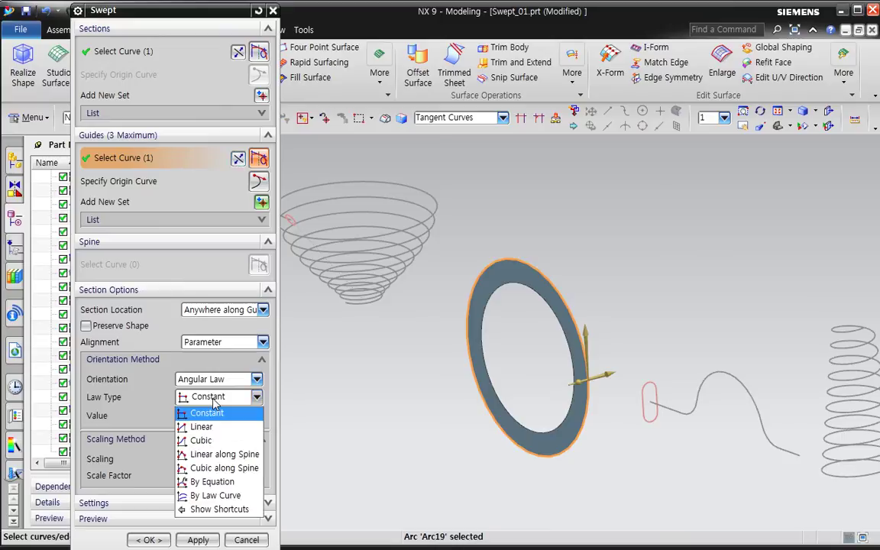
pyautogui.click(218, 445)
pyautogui.moveTo(200, 417); pyautogui.dragTo(138, 432)
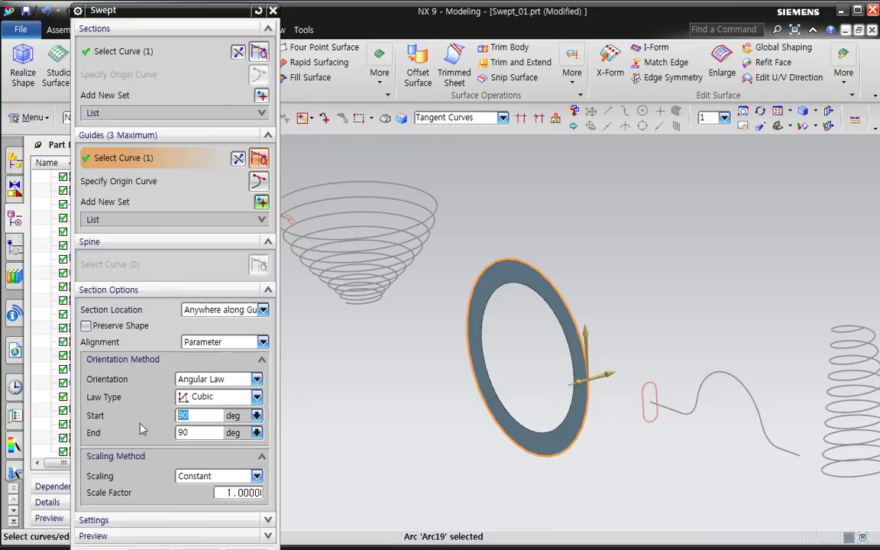
pyautogui.write('0')
pyautogui.press('Tab')
pyautogui.write('360')
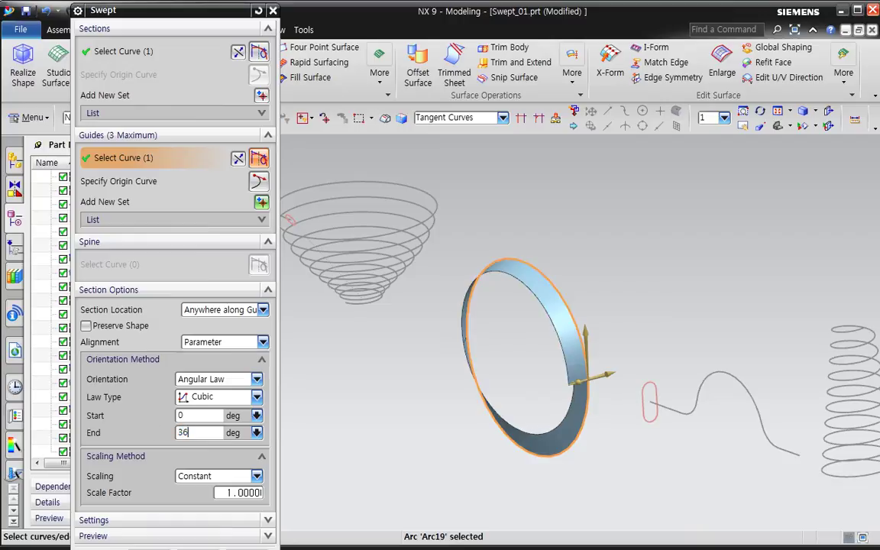
pyautogui.press('Tab')
pyautogui.moveTo(552, 467); pyautogui.dragTo(556, 373, button='middle')
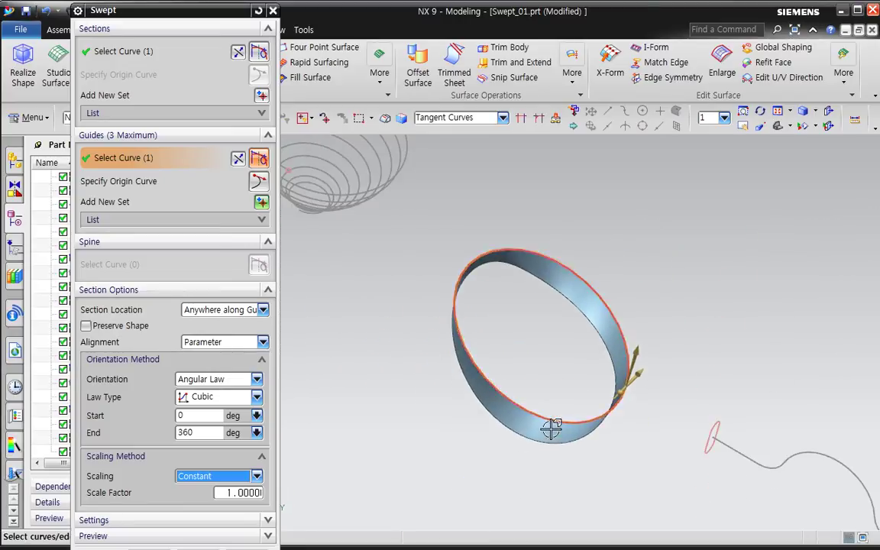
# Keep the Cubic angular law and set its end angle to 360*10 degrees
pyautogui.click(220, 382)
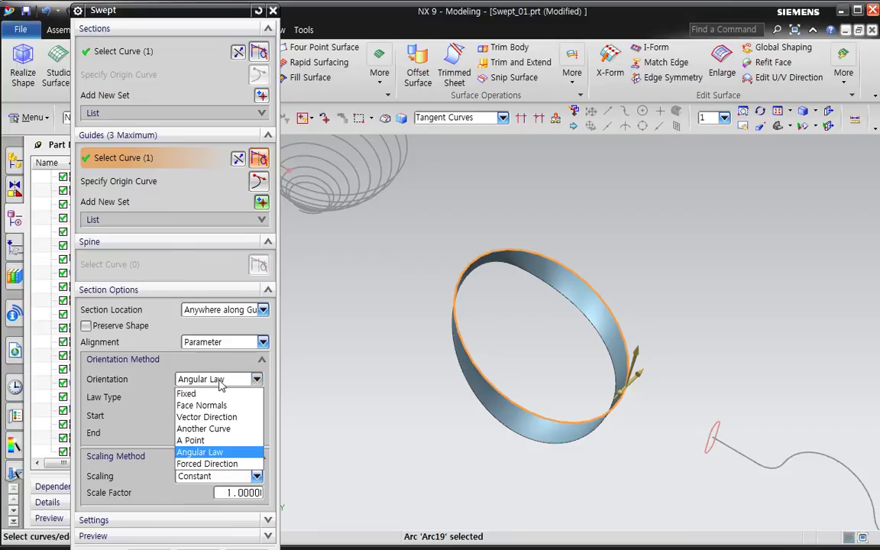
pyautogui.click(211, 453)
pyautogui.click(210, 396)
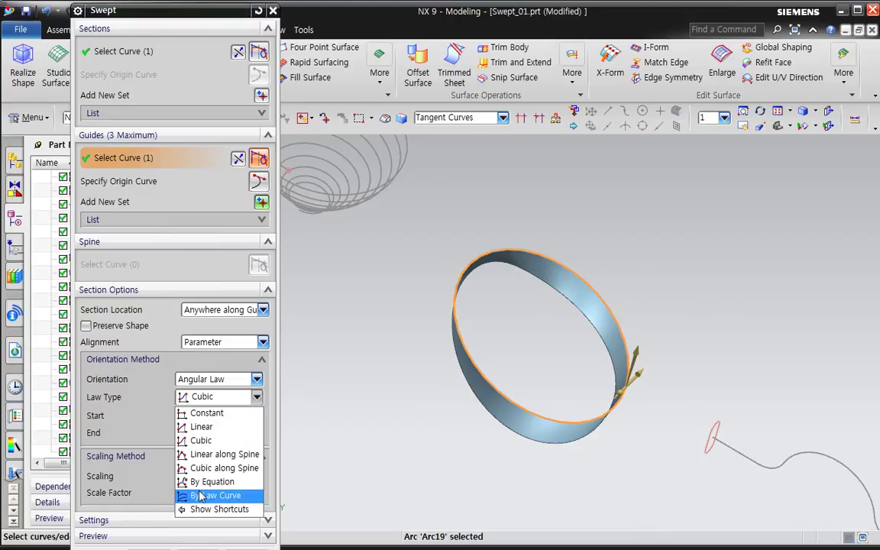
pyautogui.click(208, 445)
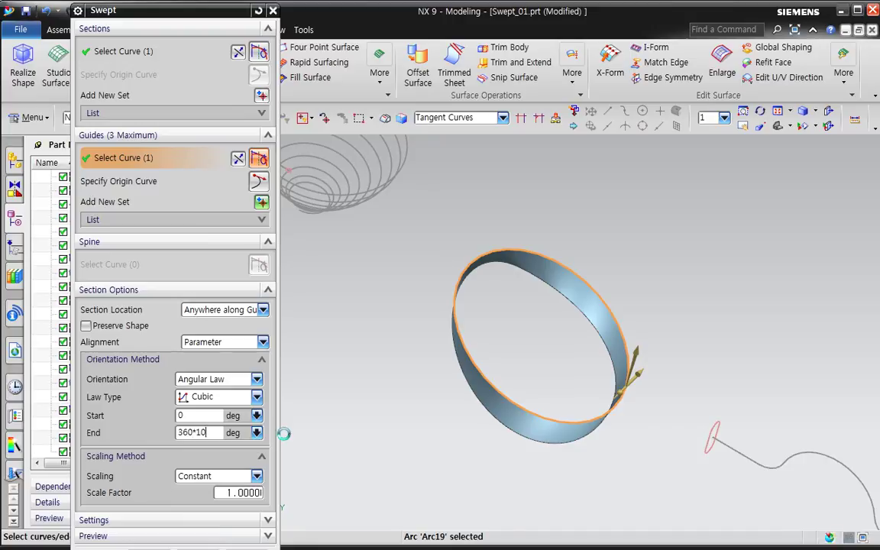
pyautogui.press('Tab')
pyautogui.moveTo(554, 433)
pyautogui.mouseDown(button='middle')
pyautogui.moveTo(568, 397)
pyautogui.moveTo(590, 386)
pyautogui.moveTo(558, 403)
pyautogui.moveTo(593, 391)
pyautogui.moveTo(602, 378)
pyautogui.moveTo(578, 396)
pyautogui.mouseUp(button='middle')
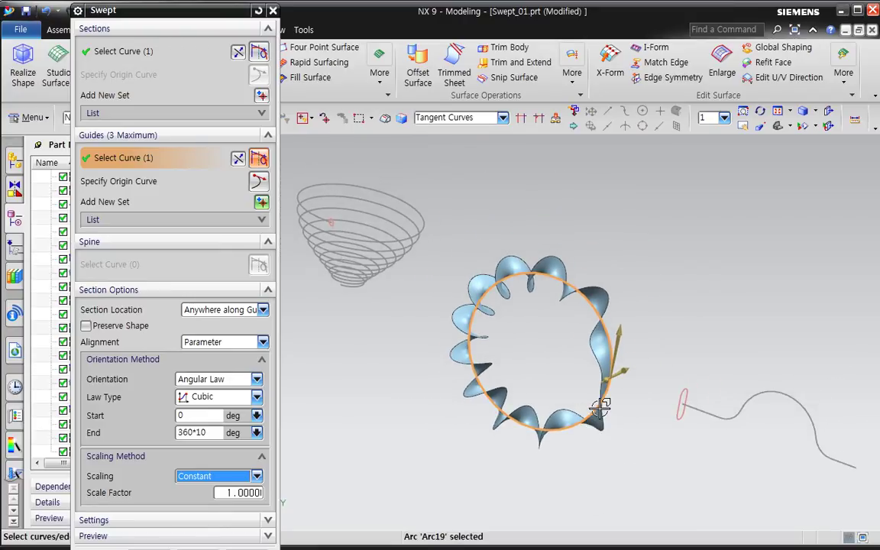
# Reverse the direction of the circular guide for the twisted sheet
pyautogui.scroll(2, 601, 410)
pyautogui.moveTo(528, 368); pyautogui.dragTo(542, 386, button='middle')
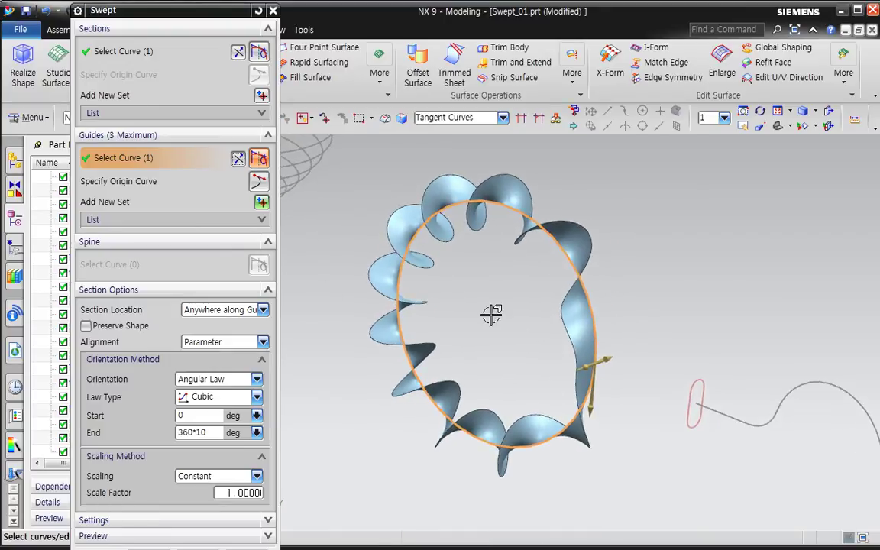
pyautogui.click(238, 158)
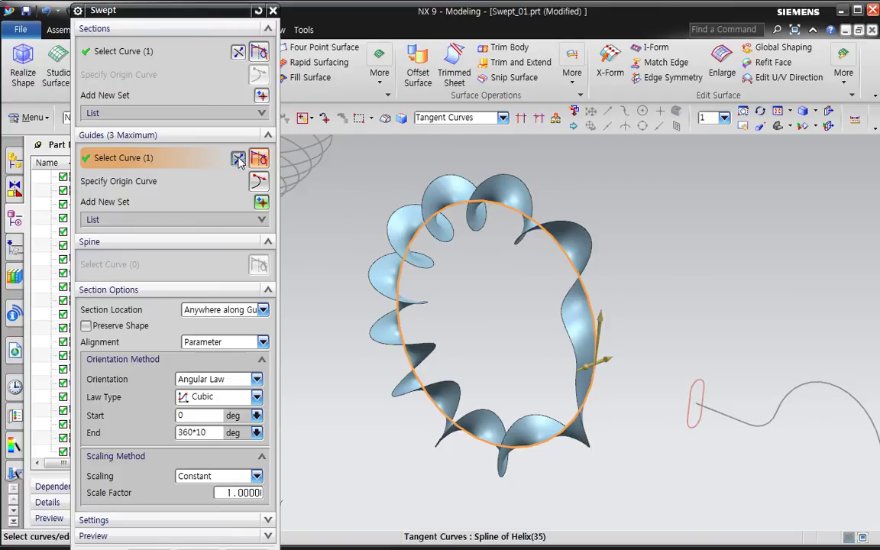
pyautogui.moveTo(526, 401); pyautogui.dragTo(638, 390, button='middle')
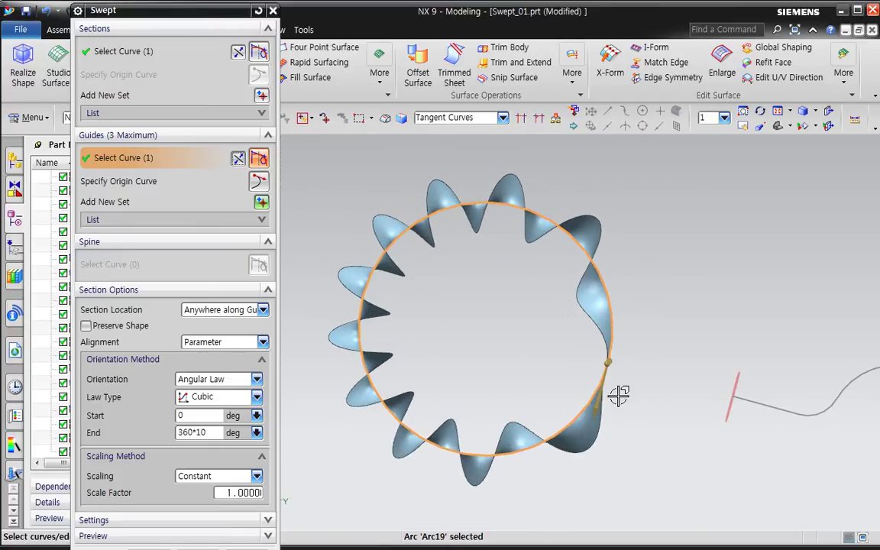
pyautogui.click(219, 527)
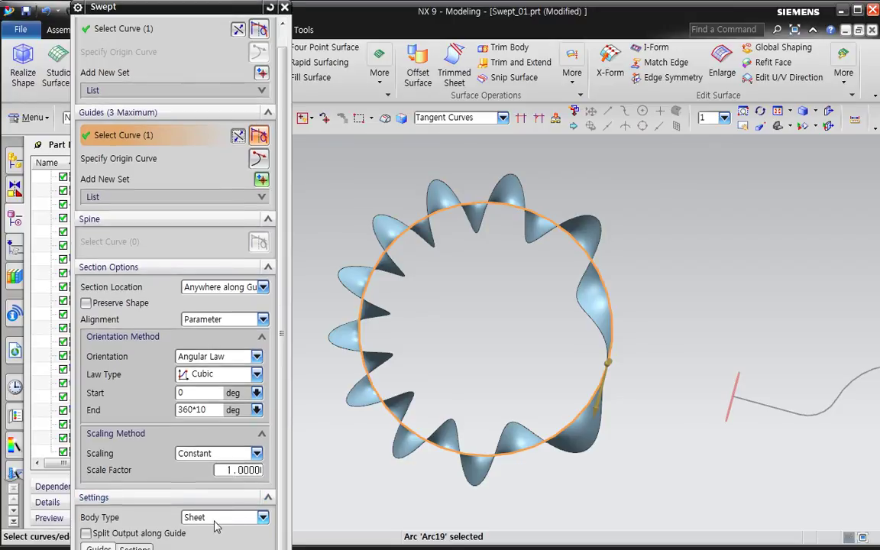
pyautogui.click(200, 453)
pyautogui.click(197, 463)
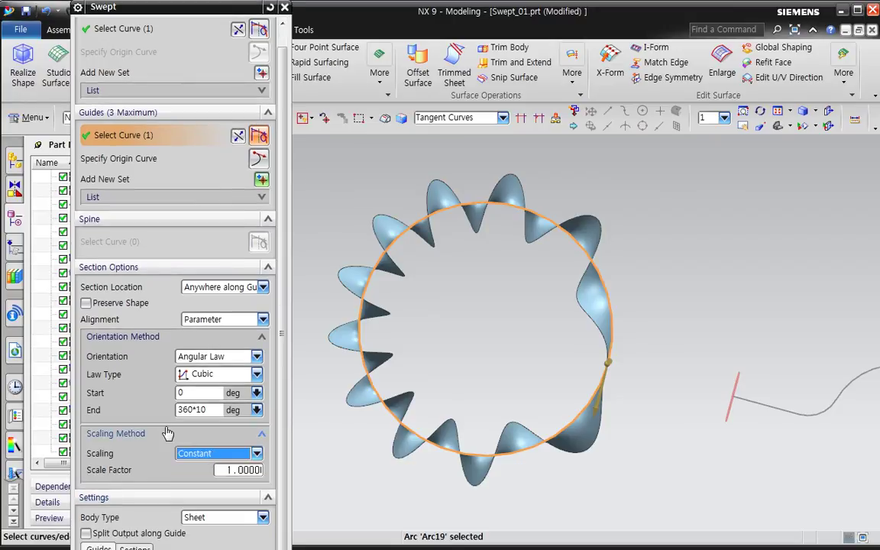
pyautogui.scroll(-1, 282, 338)
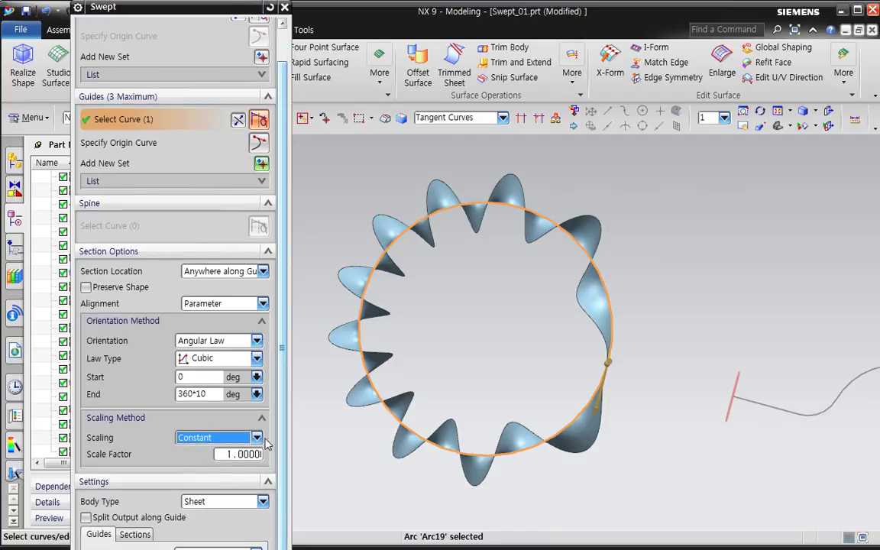
pyautogui.click(210, 503)
pyautogui.click(211, 510)
pyautogui.click(218, 440)
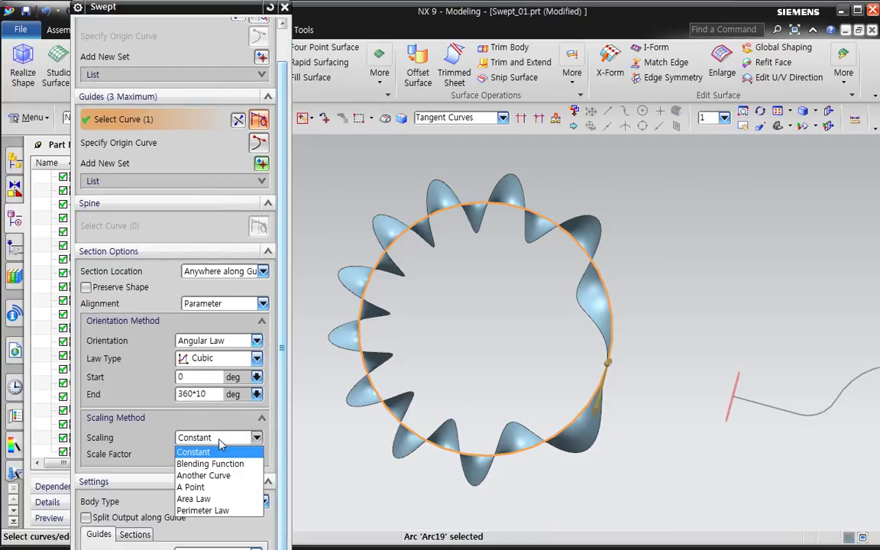
pyautogui.click(197, 395)
# Try the By Law Curve and Cubic along Spine types for the sweep's angular law, and return the law type to Cubic
pyautogui.click(217, 359)
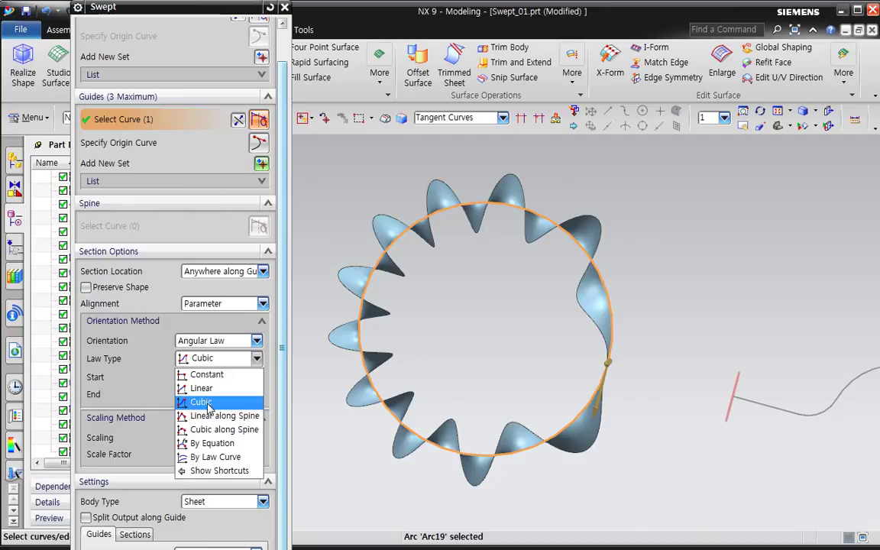
pyautogui.click(211, 457)
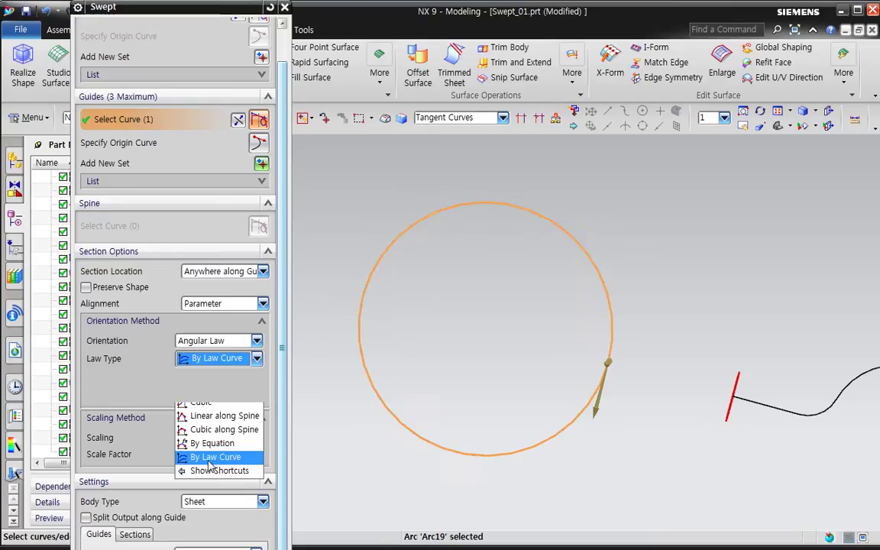
pyautogui.click(220, 359)
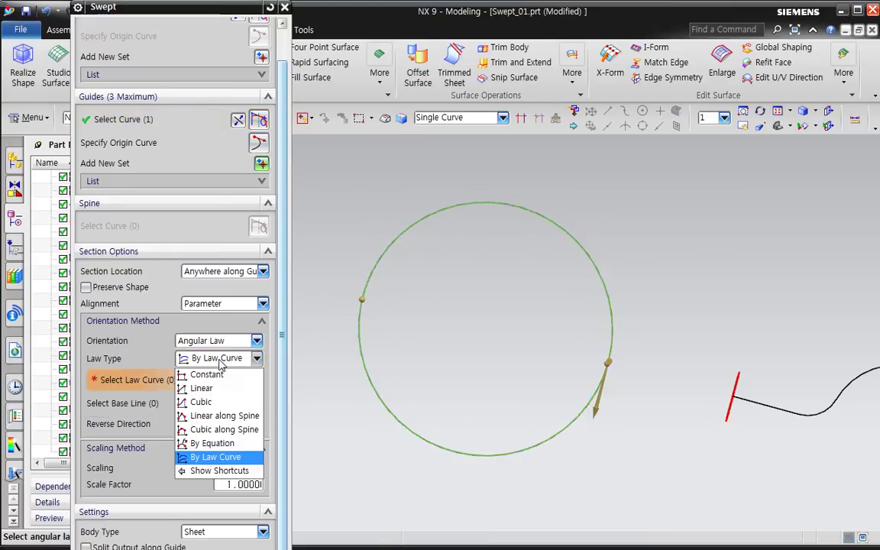
pyautogui.click(211, 431)
pyautogui.click(204, 407)
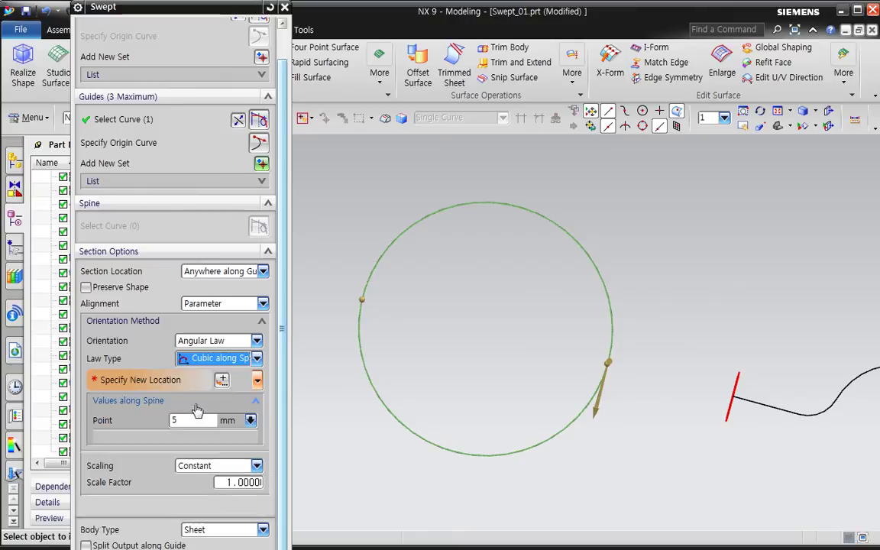
pyautogui.click(200, 403)
pyautogui.click(219, 359)
pyautogui.click(223, 343)
pyautogui.click(222, 342)
pyautogui.click(205, 415)
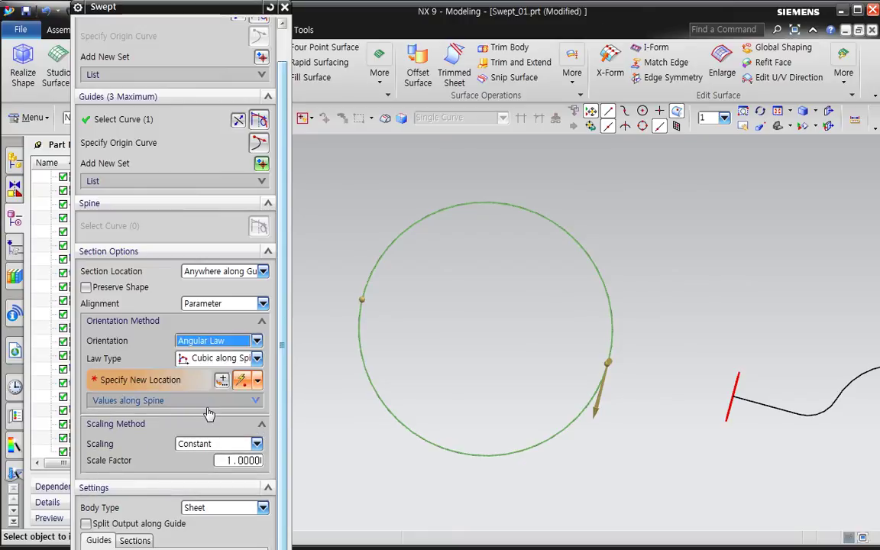
pyautogui.click(220, 358)
pyautogui.click(208, 400)
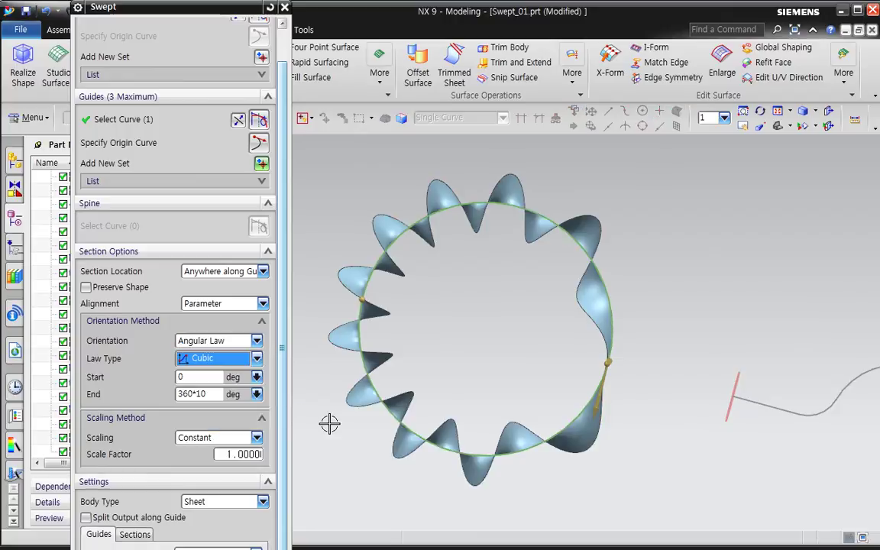
# Keep Constant scaling, try Arc Length alignment on the twisted sheet and return the alignment to Parameter
pyautogui.moveTo(412, 419); pyautogui.dragTo(465, 449, button='middle')
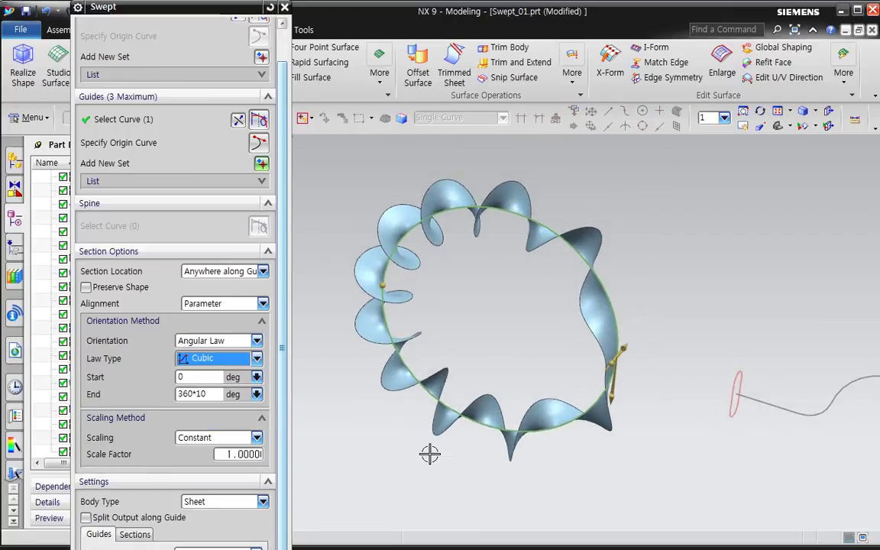
pyautogui.click(214, 438)
pyautogui.click(197, 451)
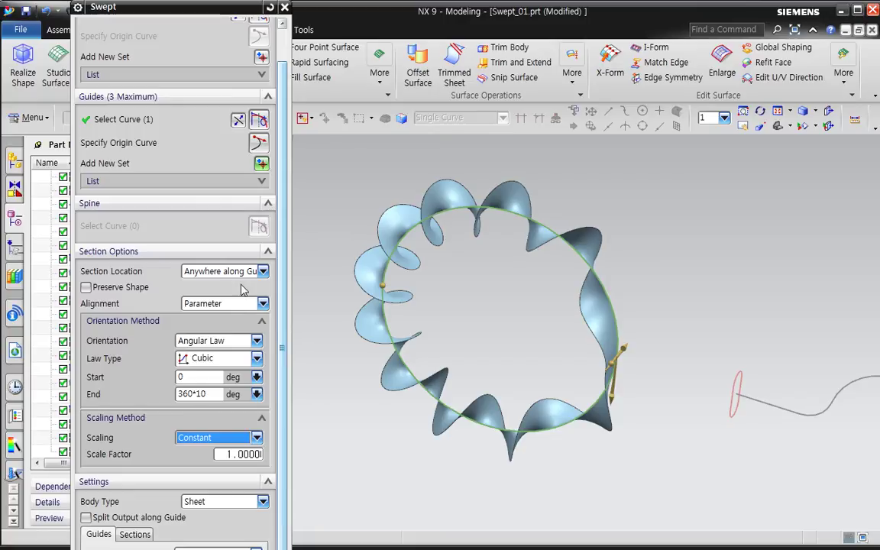
pyautogui.click(236, 303)
pyautogui.click(223, 330)
pyautogui.click(229, 304)
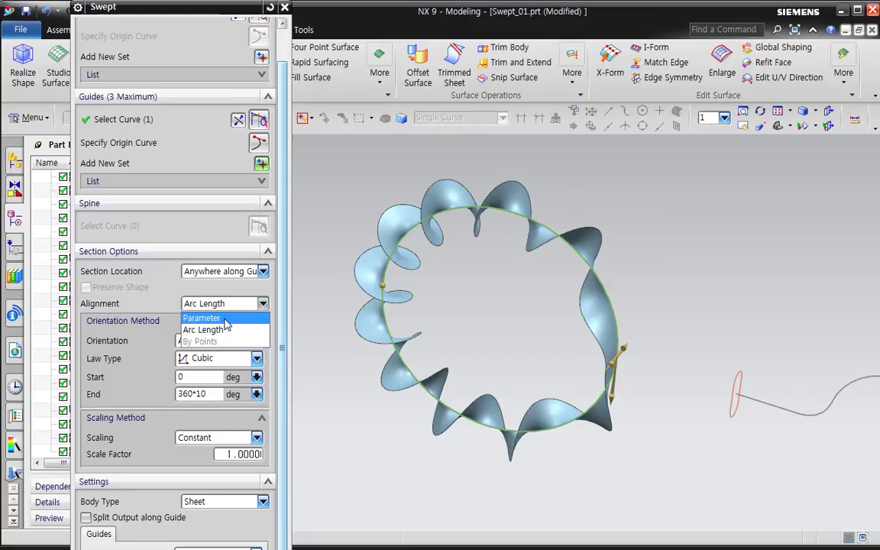
pyautogui.click(223, 318)
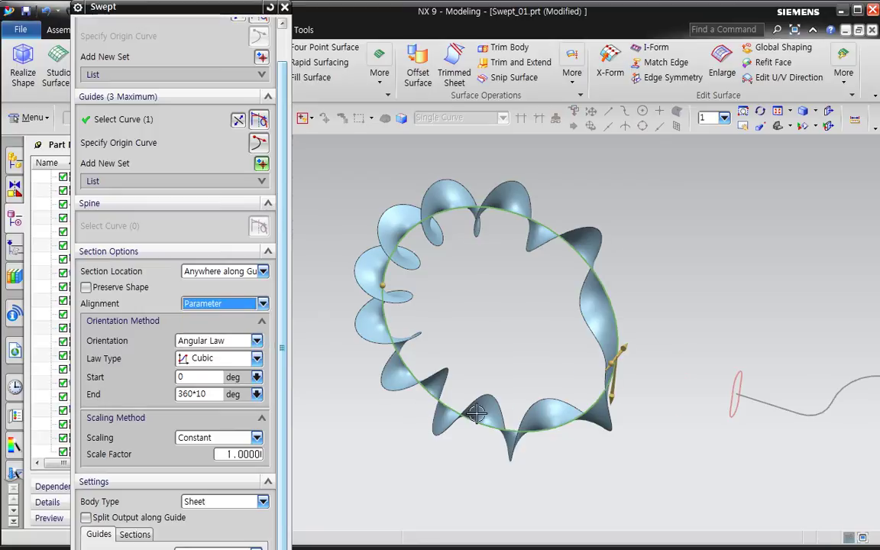
# Set the cubic angular law's end angle to 360*5 degrees
pyautogui.scroll(-2, 476, 414)
pyautogui.scroll(4, 538, 374)
pyautogui.moveTo(583, 440); pyautogui.dragTo(471, 458, button='middle')
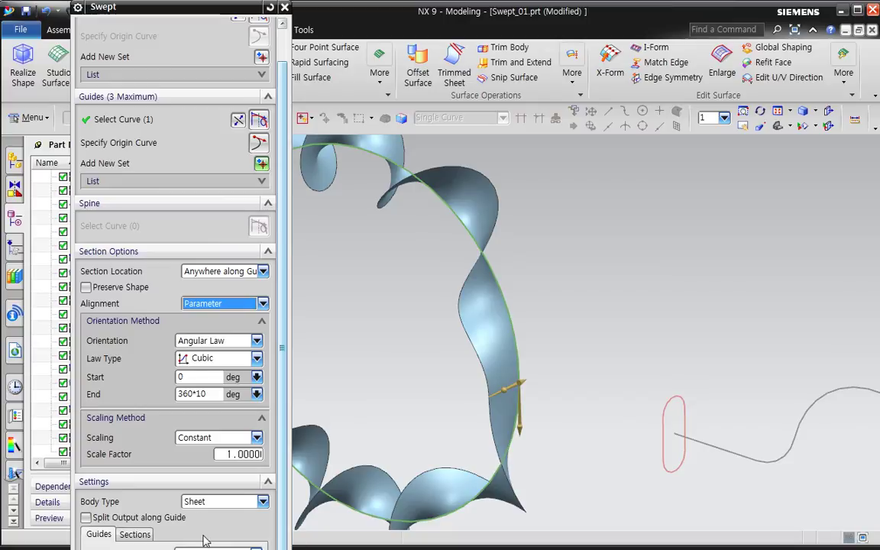
pyautogui.click(180, 520)
pyautogui.click(172, 522)
pyautogui.click(220, 397)
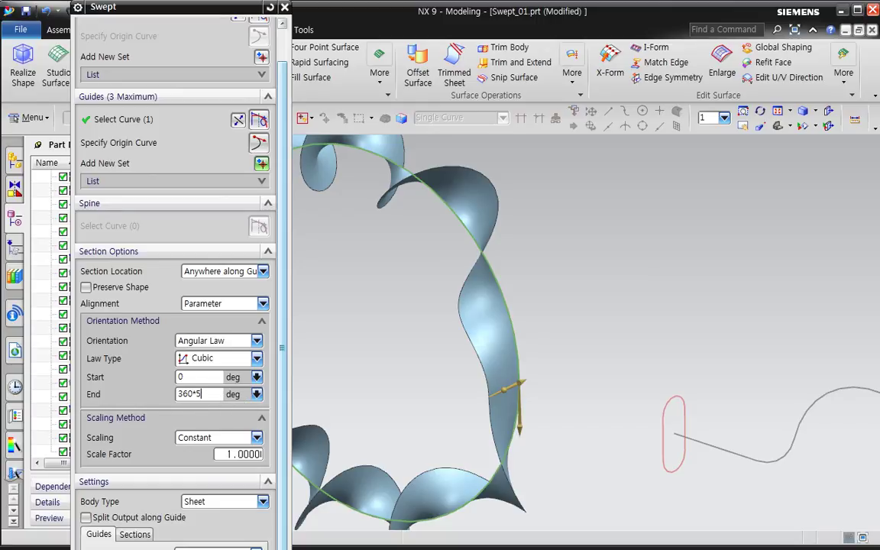
pyautogui.press('Tab')
pyautogui.scroll(-3, 481, 430)
pyautogui.keyDown('shift'); pyautogui.moveTo(506, 440); pyautogui.dragTo(529, 425, button='middle'); pyautogui.keyUp('shift')
# Set the cubic angular law's end angle to 360*20 degrees, inspect the twisted sheet and cancel the sweep
pyautogui.click(219, 401)
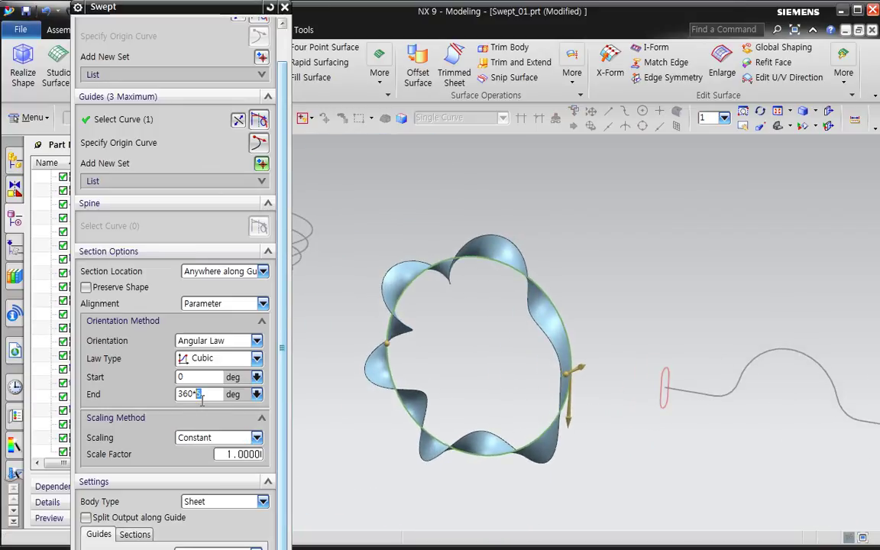
pyautogui.write('36')
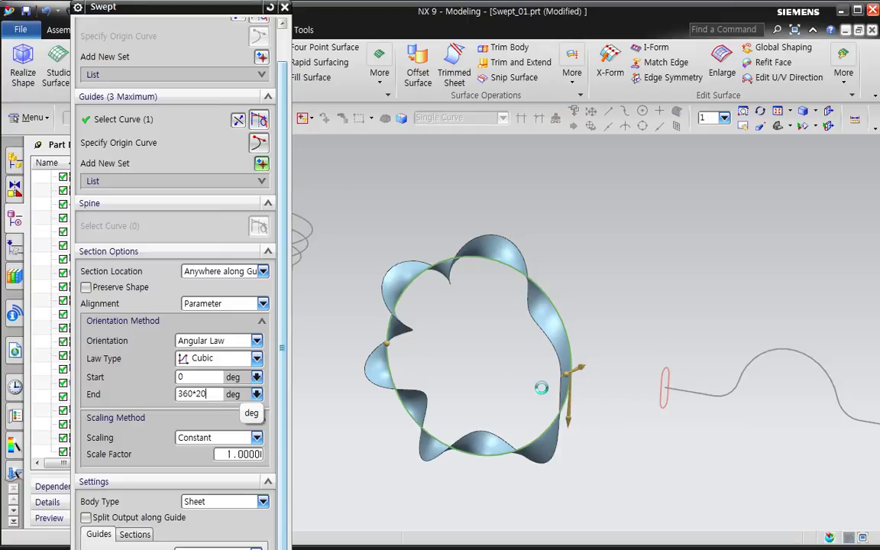
pyautogui.write('0*20')
pyautogui.press('Tab')
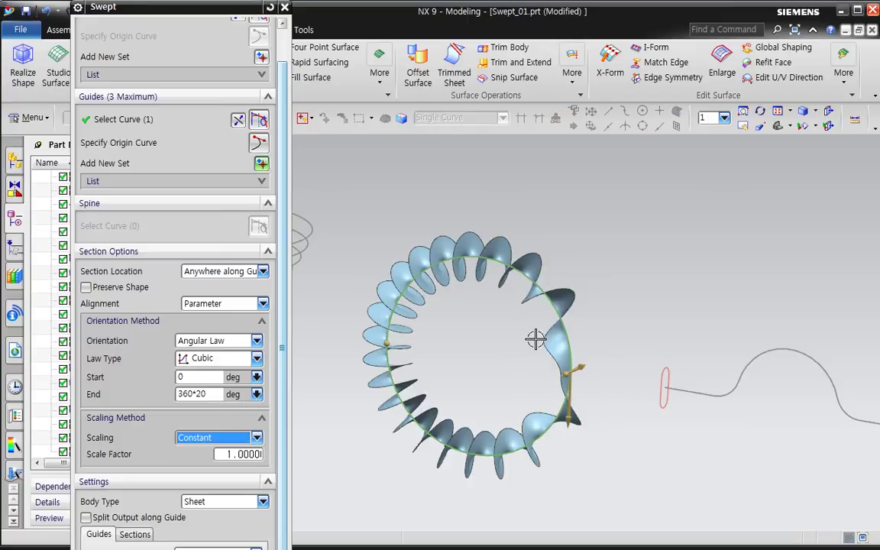
pyautogui.moveTo(527, 376); pyautogui.dragTo(589, 389, button='middle')
pyautogui.scroll(2, 588, 390)
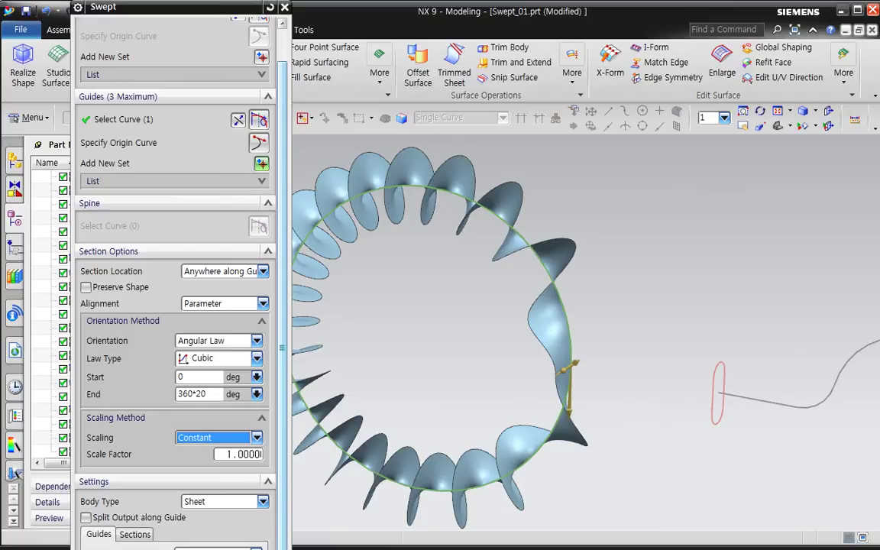
pyautogui.press('Escape')
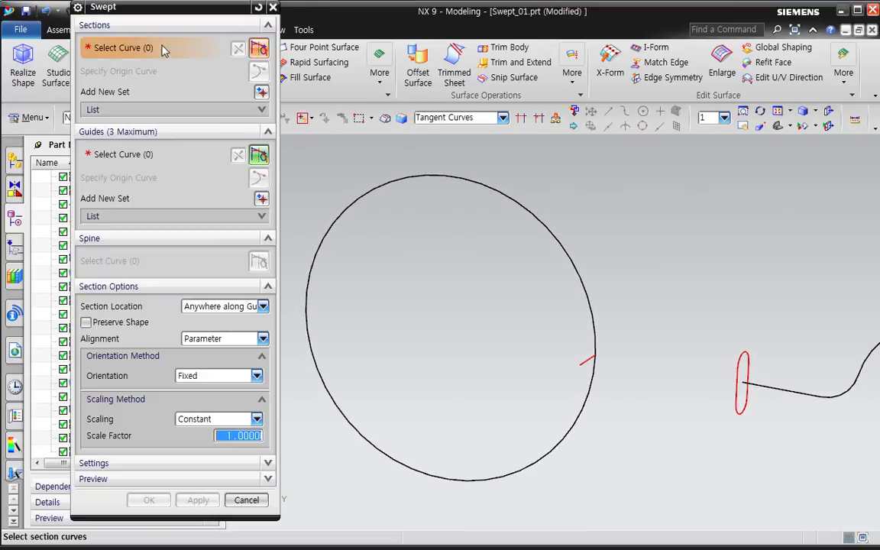
# Set up a new Swept with the short line as section and the large circle as guide, using the Sheet body type
pyautogui.click(590, 366)
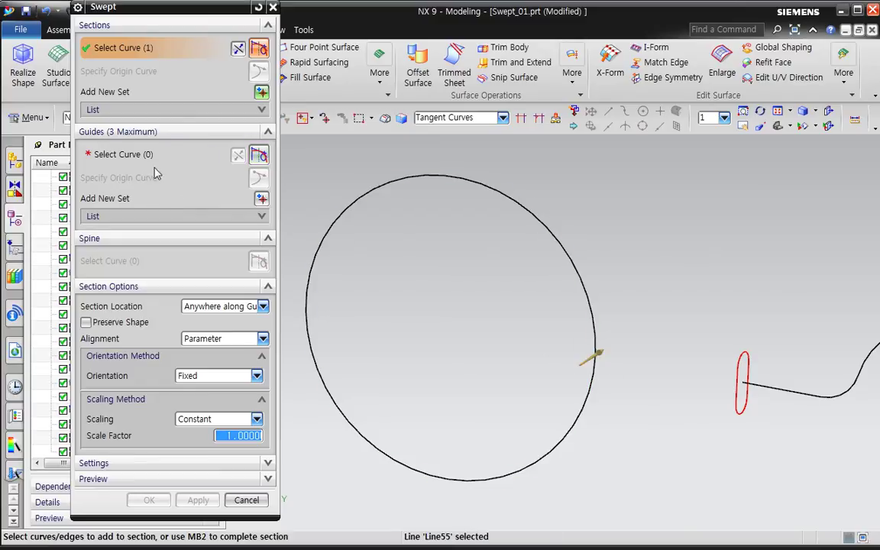
pyautogui.click(130, 153)
pyautogui.click(589, 275)
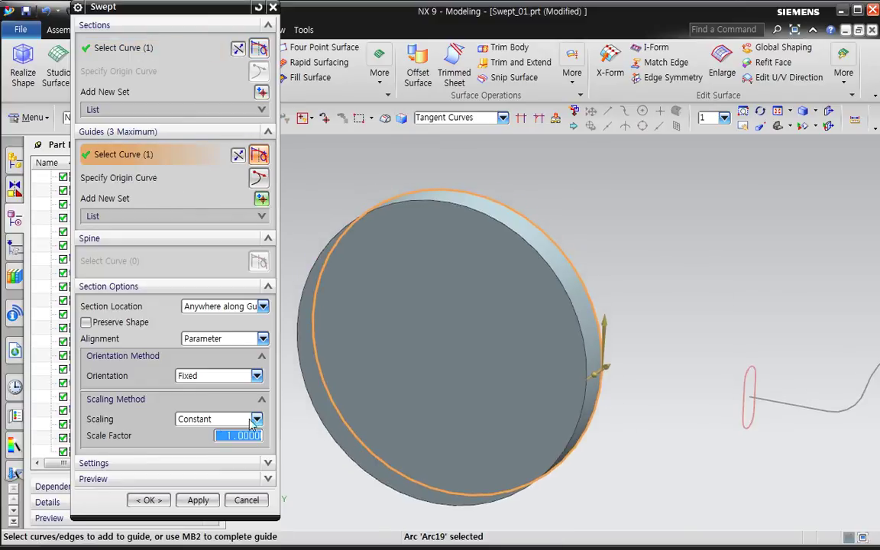
pyautogui.click(192, 463)
pyautogui.click(220, 483)
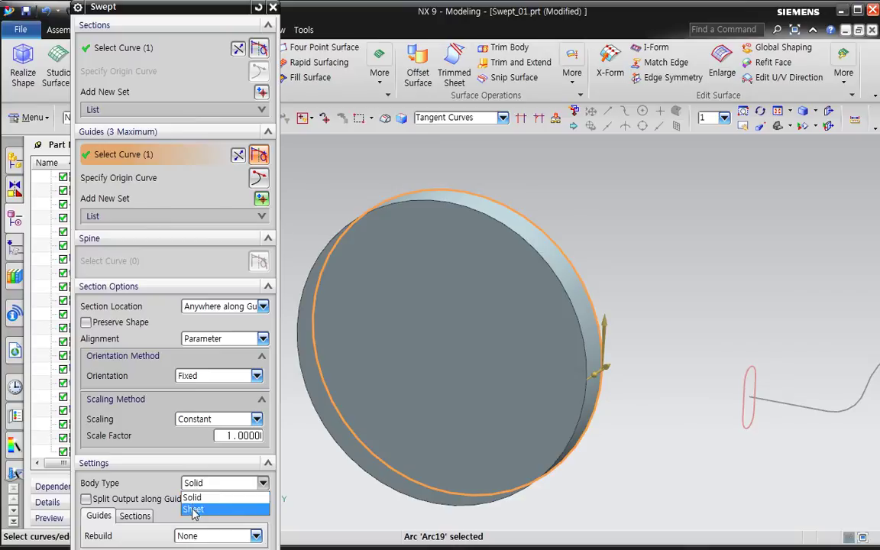
pyautogui.click(206, 507)
pyautogui.click(267, 463)
pyautogui.moveTo(491, 424); pyautogui.dragTo(520, 419, button='middle')
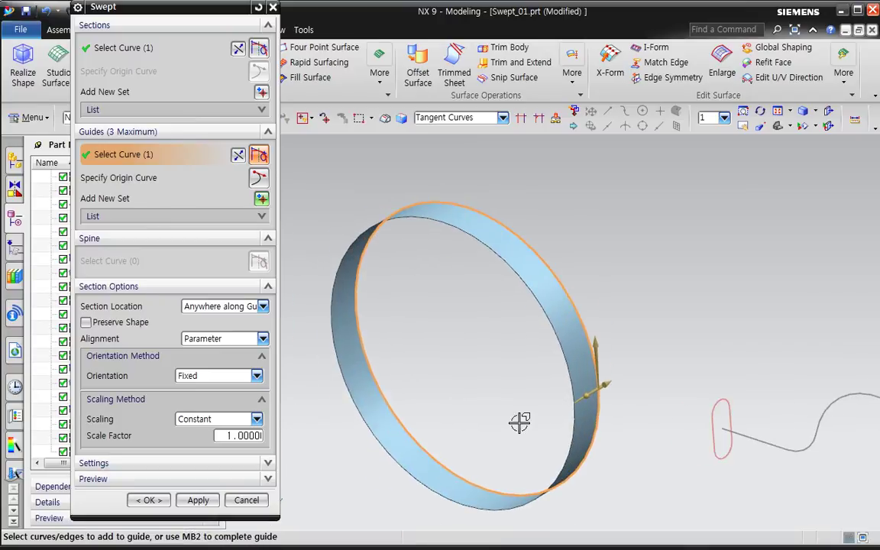
# Set the sweep's orientation to Angular Law with a Cubic law from 0 to 360*15 degrees
pyautogui.click(206, 376)
pyautogui.click(199, 449)
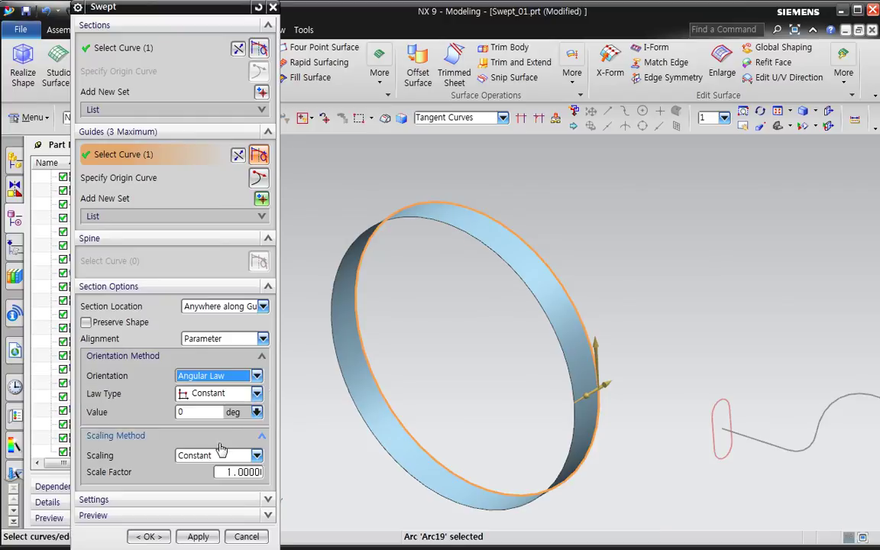
pyautogui.click(213, 393)
pyautogui.click(200, 436)
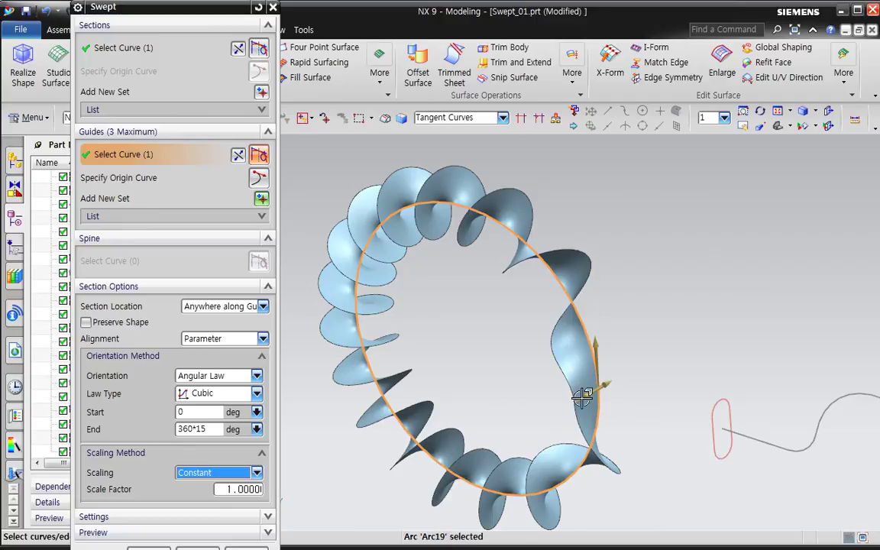
# Change the angular law to Linear with an end angle of 360*20 degrees and create the twisted sheet
pyautogui.click(224, 393)
pyautogui.click(202, 423)
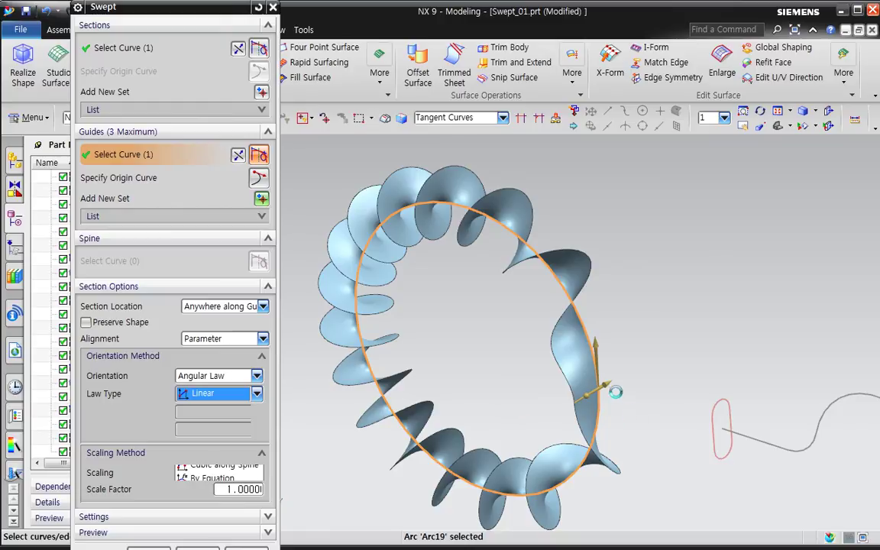
pyautogui.moveTo(556, 419); pyautogui.dragTo(422, 427, button='middle')
pyautogui.scroll(-3, 580, 395)
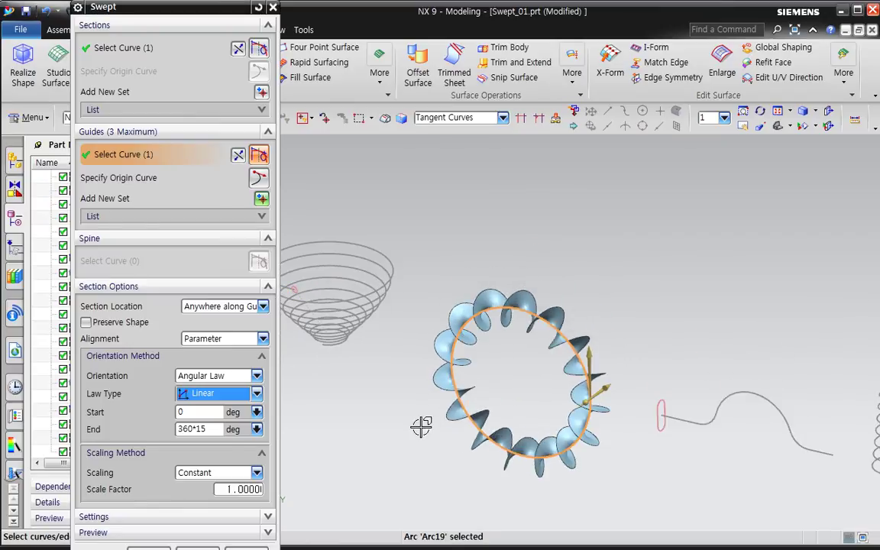
pyautogui.click(219, 433)
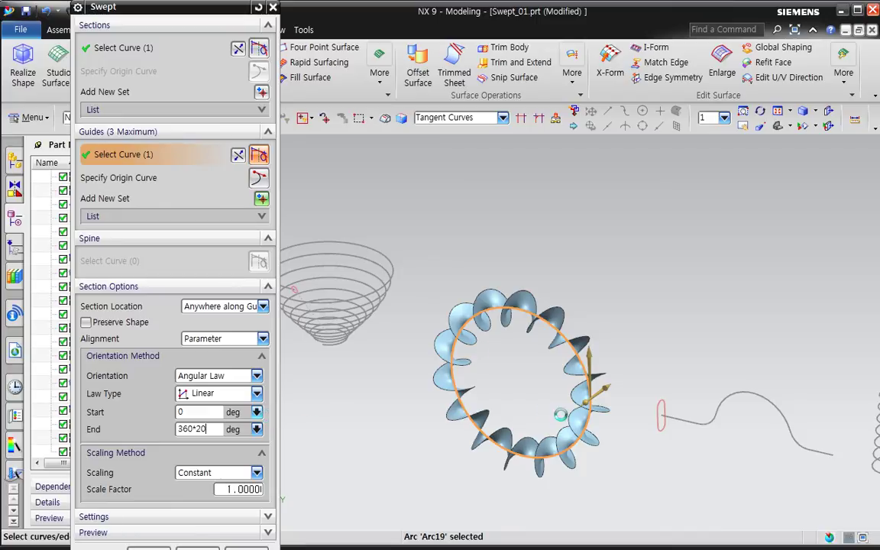
pyautogui.press('Tab')
pyautogui.click(200, 548)
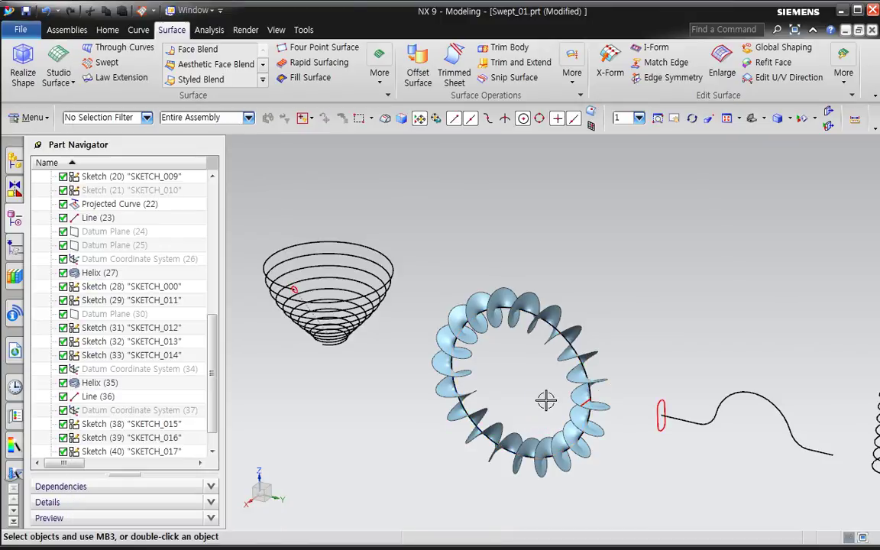
# Start a Tube with the outer spiral edge of the twisted sheet as its path
pyautogui.scroll(3, 535, 397)
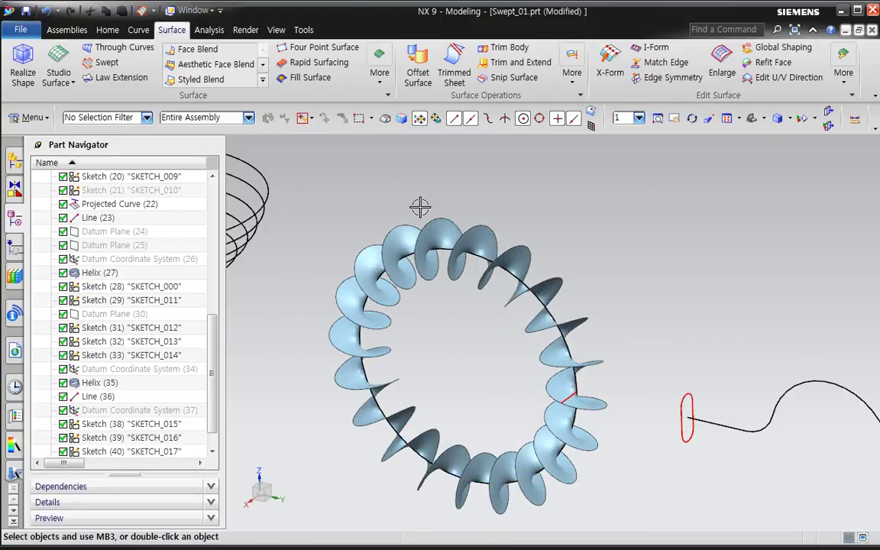
pyautogui.click(110, 33)
pyautogui.click(379, 75)
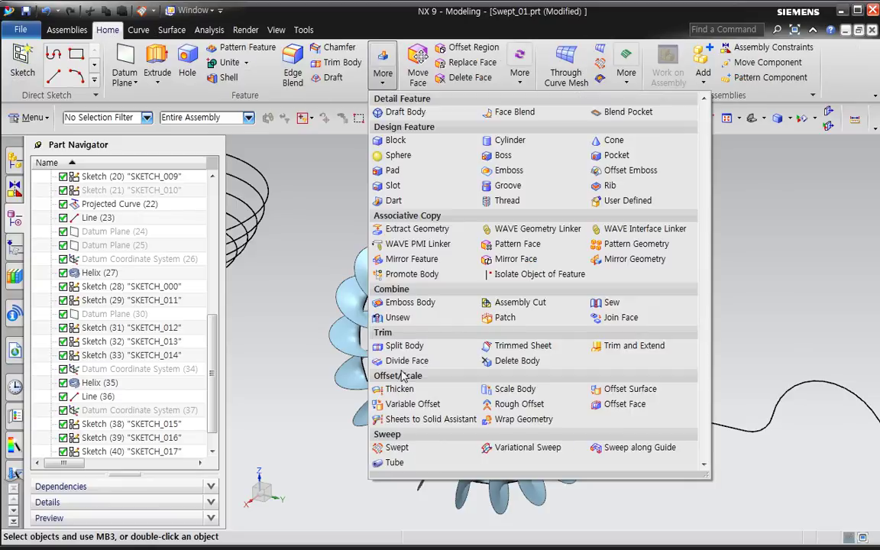
pyautogui.click(393, 462)
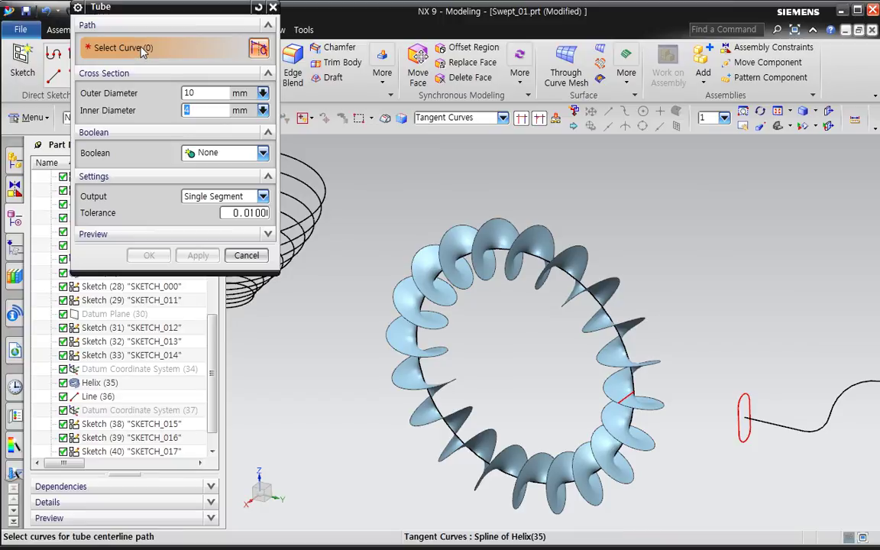
pyautogui.scroll(2, 592, 256)
pyautogui.click(587, 249)
pyautogui.scroll(-3, 704, 254)
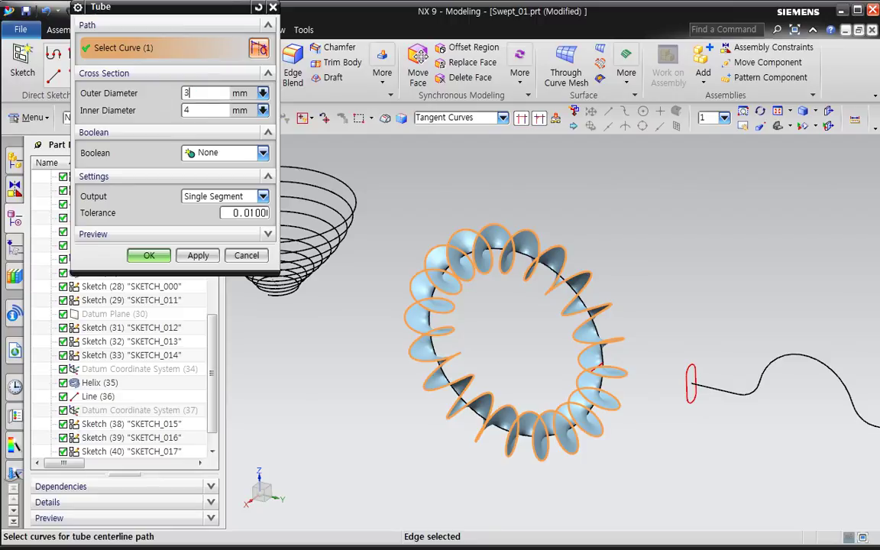
# Set the tube's outer diameter to 3 mm and inner diameter to 0 mm, and preview the result along the spiral edge
pyautogui.click(205, 196)
pyautogui.click(205, 197)
pyautogui.click(195, 93)
pyautogui.press('Tab')
pyautogui.moveTo(206, 95); pyautogui.dragTo(143, 96)
pyautogui.click(245, 234)
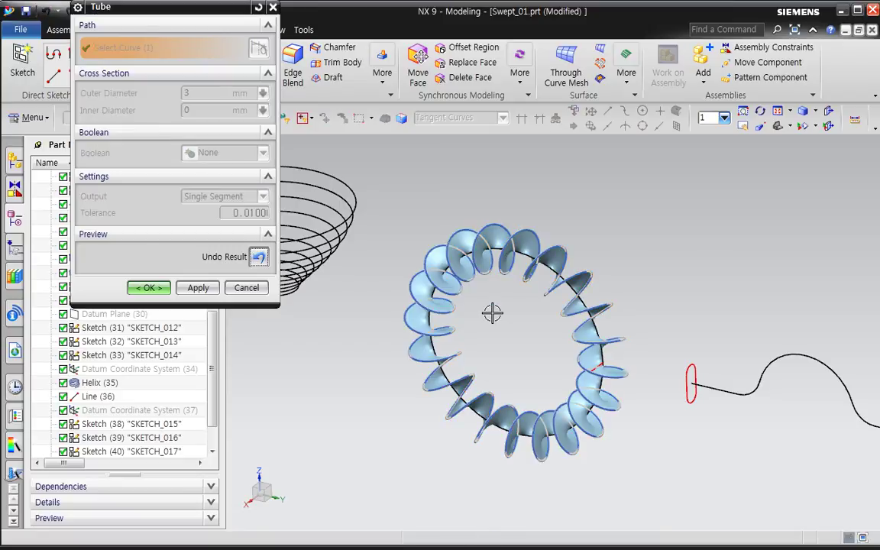
pyautogui.moveTo(525, 359); pyautogui.dragTo(542, 351, button='middle')
pyautogui.scroll(7, 506, 229)
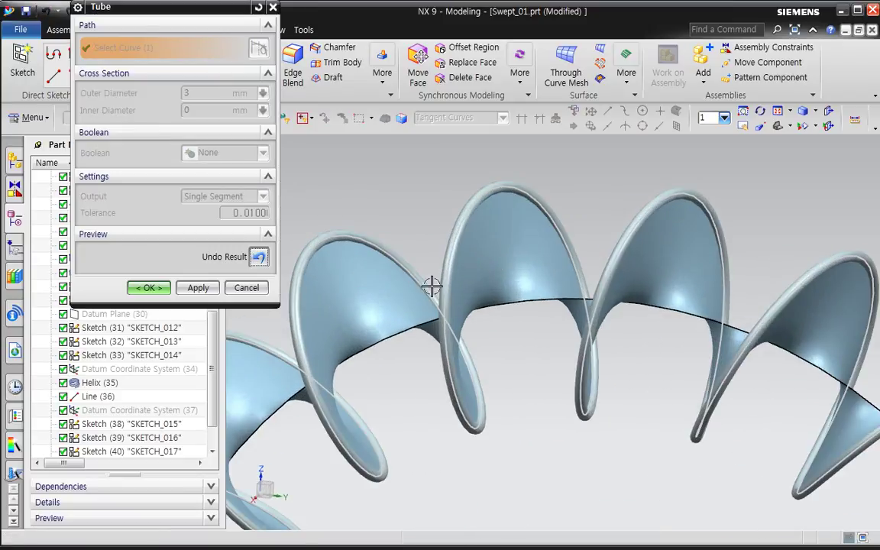
# Set the tube's outer diameter to 5 mm and create the solid tube
pyautogui.click(257, 257)
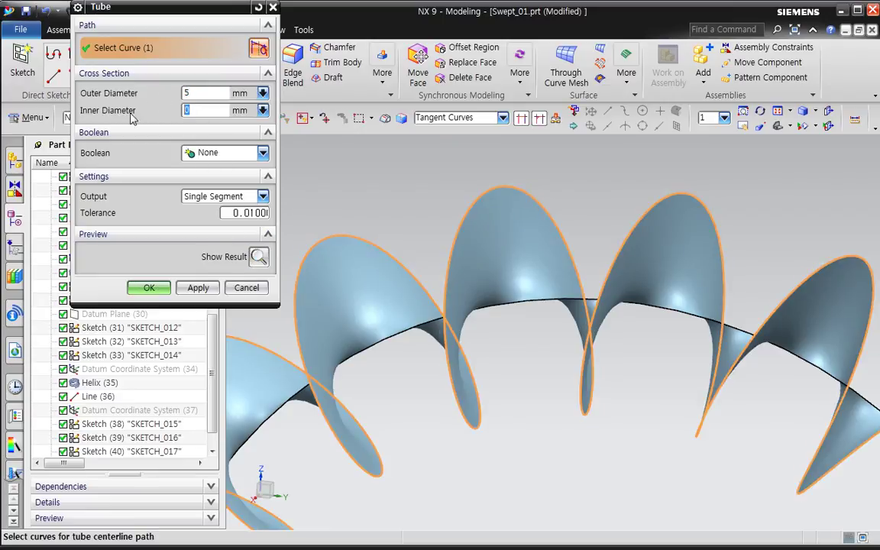
pyautogui.click(198, 288)
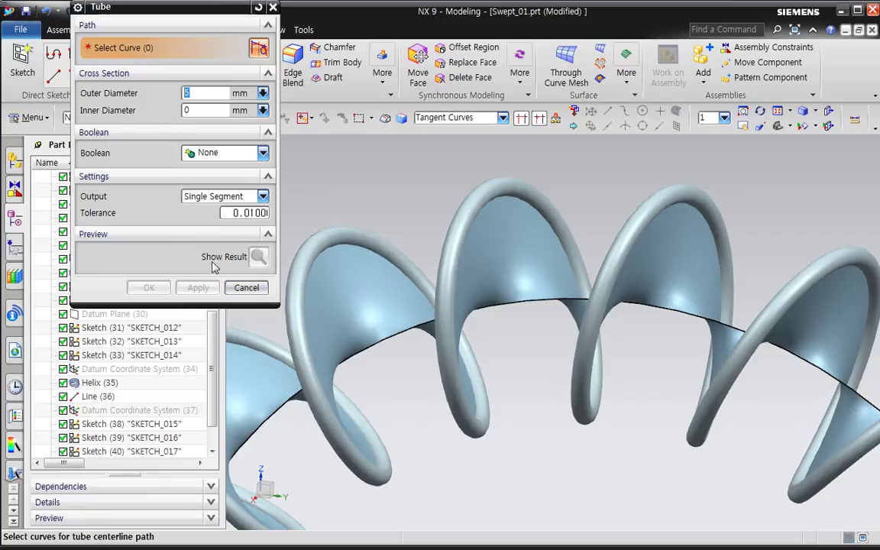
pyautogui.click(246, 287)
# Hide the twisted swept sheet, leaving the coiled tube around the circle in view
pyautogui.scroll(-5, 428, 399)
pyautogui.scroll(4, 482, 333)
pyautogui.scroll(-3, 480, 348)
pyautogui.keyDown('shift'); pyautogui.moveTo(482, 391); pyautogui.dragTo(464, 338, button='middle'); pyautogui.keyUp('shift')
pyautogui.click(416, 222)
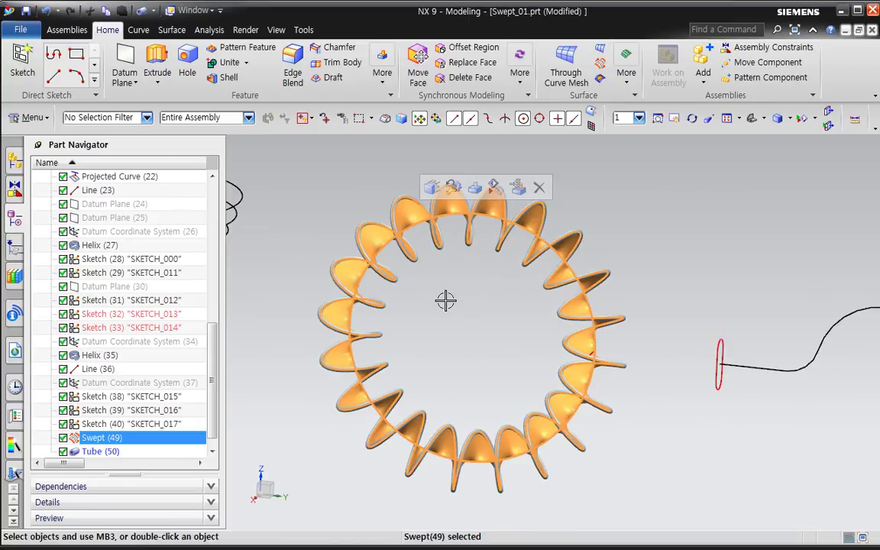
pyautogui.hotkey('ctrl', 'b')
pyautogui.moveTo(450, 296); pyautogui.dragTo(445, 373, button='middle')
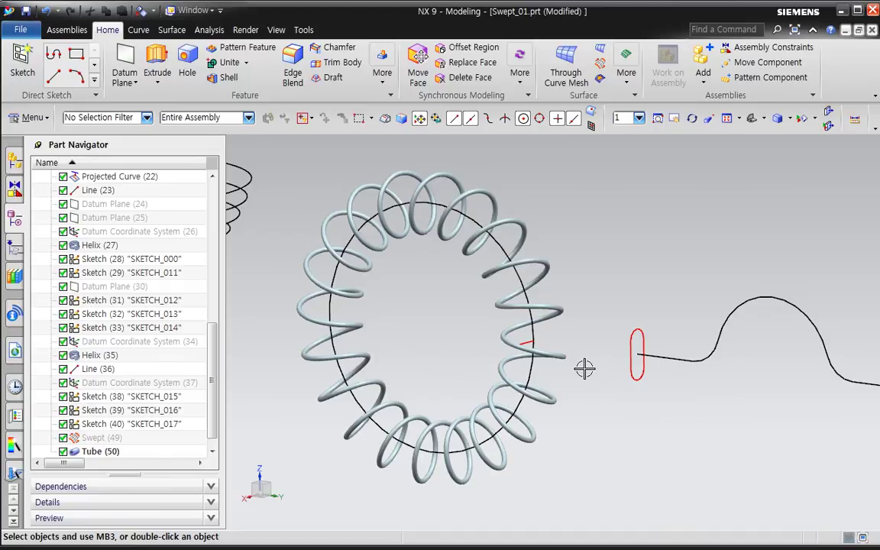
# Examine the coiled tube around the circle and check the Swept orientation notes on the PowerPoint slide
pyautogui.scroll(5, 536, 359)
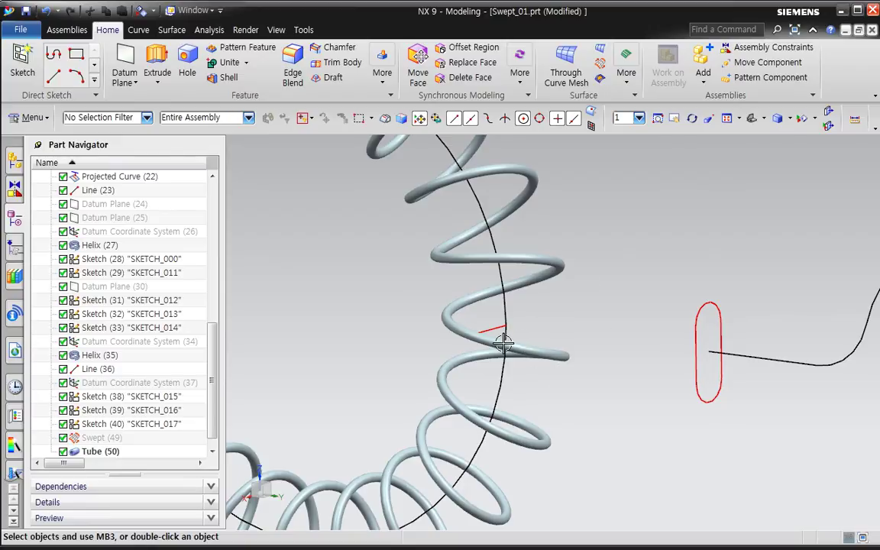
pyautogui.scroll(-8, 574, 372)
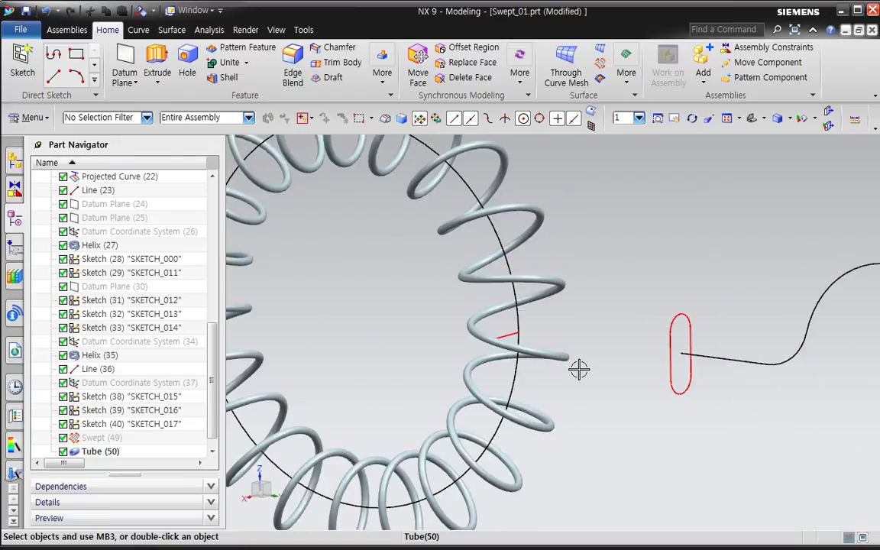
pyautogui.keyDown('shift'); pyautogui.moveTo(581, 385); pyautogui.dragTo(512, 392, button='middle'); pyautogui.keyUp('shift')
pyautogui.moveTo(486, 370); pyautogui.dragTo(477, 383, button='middle')
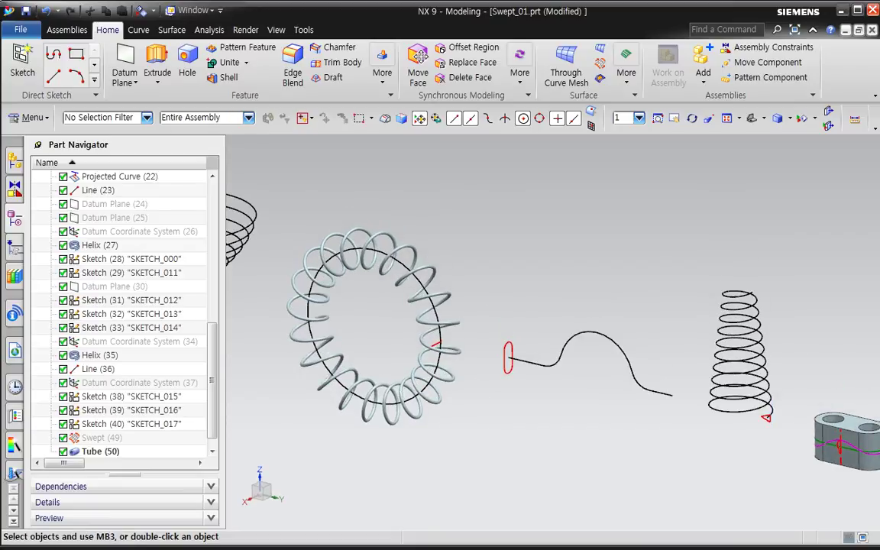
pyautogui.hotkey('alt', 'Tab')
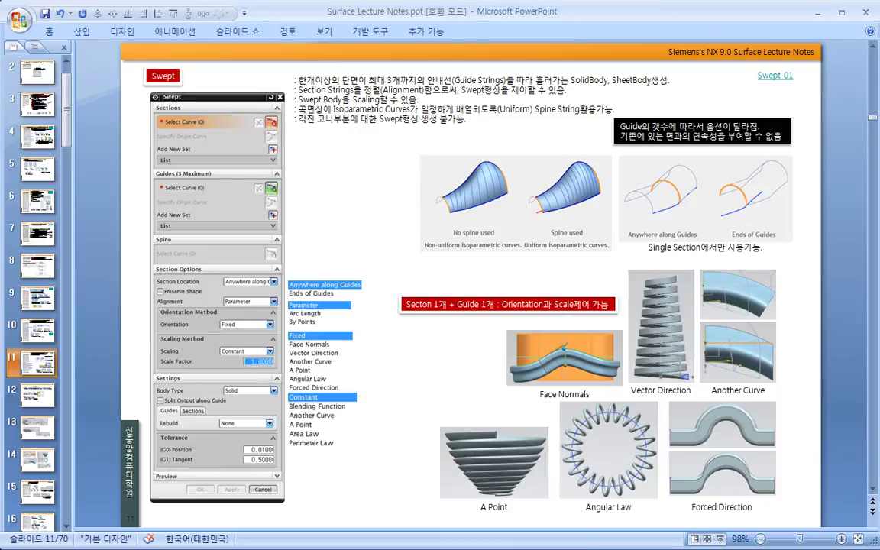
pyautogui.hotkey('alt', 'Tab')
# Reset the Swept settings and set up a sweep with the red slot profile as section and the arched curve as guide
pyautogui.click(165, 34)
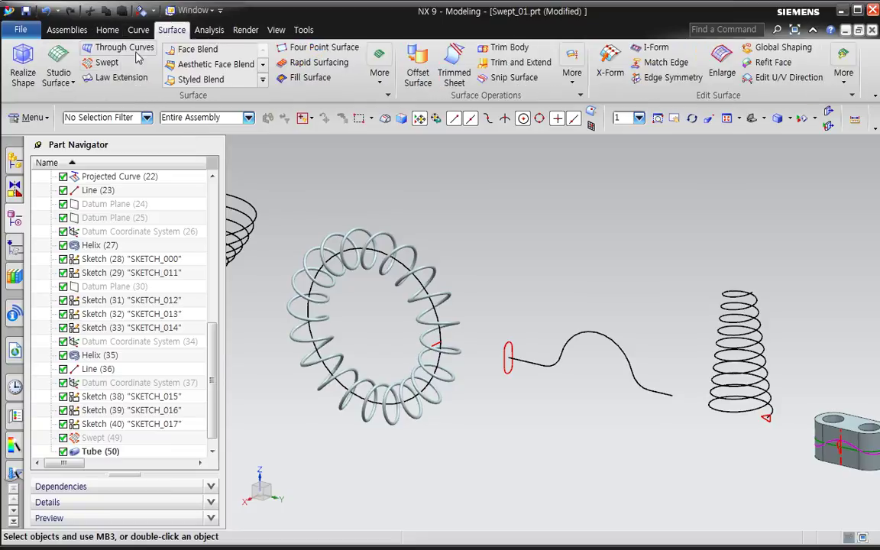
pyautogui.click(103, 63)
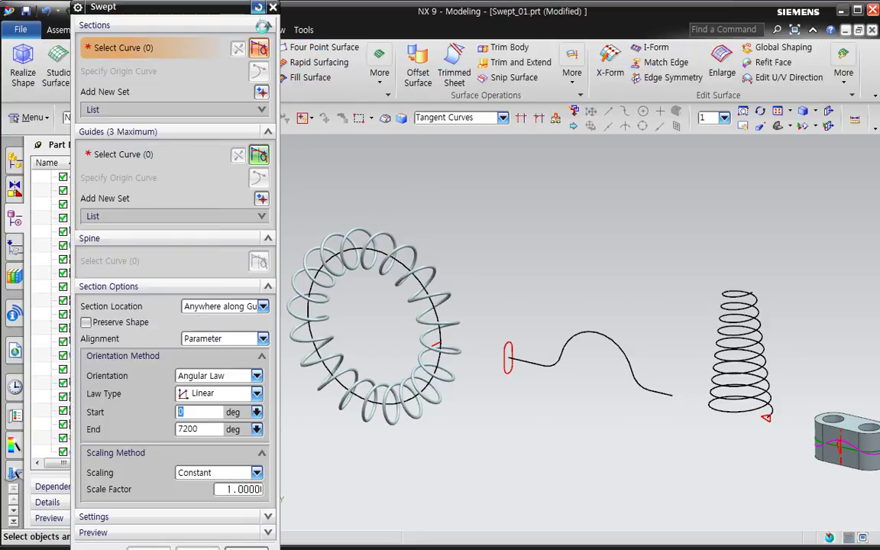
pyautogui.click(258, 7)
pyautogui.keyDown('shift'); pyautogui.moveTo(491, 319); pyautogui.dragTo(505, 393, button='middle'); pyautogui.keyUp('shift')
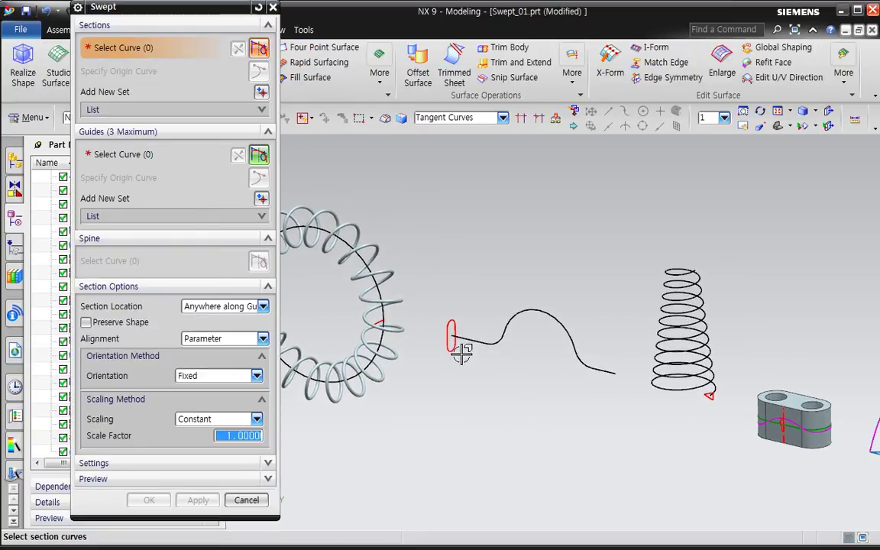
pyautogui.scroll(2, 462, 359)
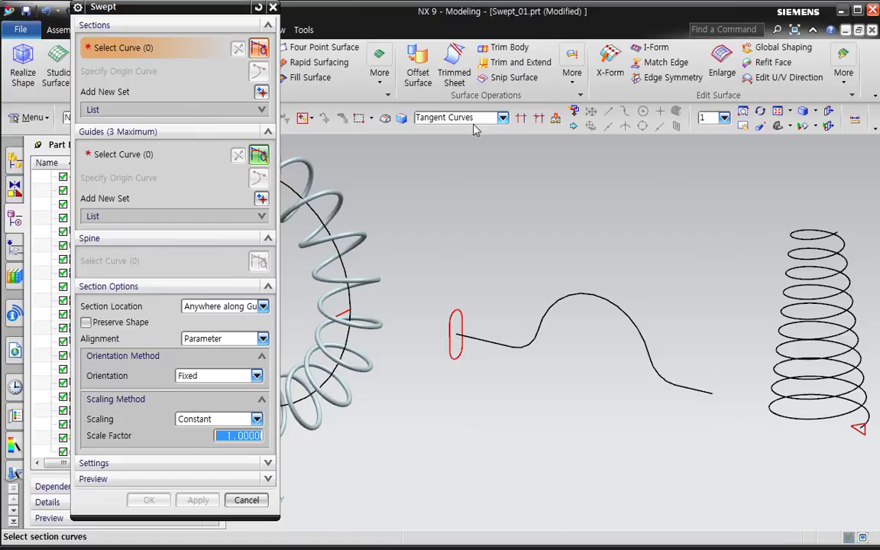
pyautogui.click(455, 354)
pyautogui.click(124, 154)
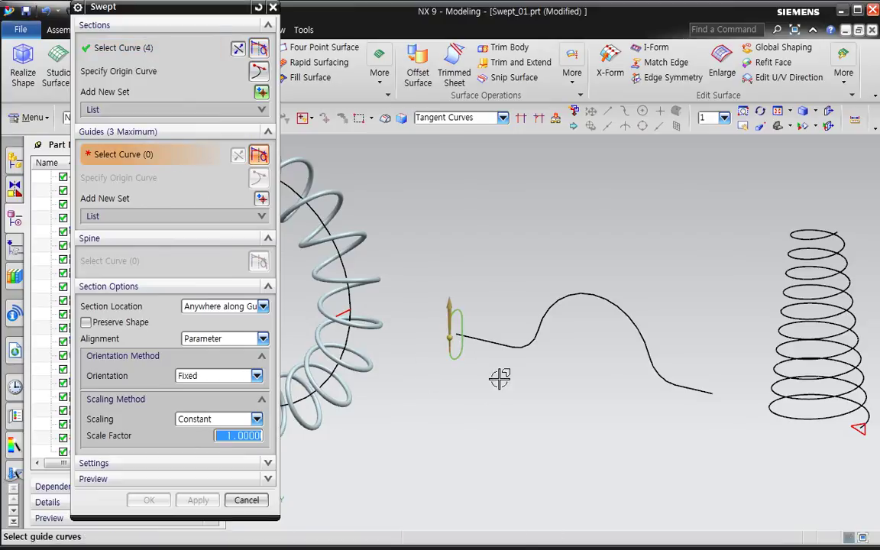
pyautogui.click(503, 348)
pyautogui.moveTo(519, 434)
pyautogui.keyDown('shift'); pyautogui.mouseDown(button='middle')
pyautogui.moveTo(492, 432)
pyautogui.moveTo(507, 432)
pyautogui.mouseUp(button='middle'); pyautogui.keyUp('shift')
pyautogui.press('F8')
pyautogui.keyDown('shift'); pyautogui.moveTo(572, 396); pyautogui.dragTo(480, 473, button='middle'); pyautogui.keyUp('shift')
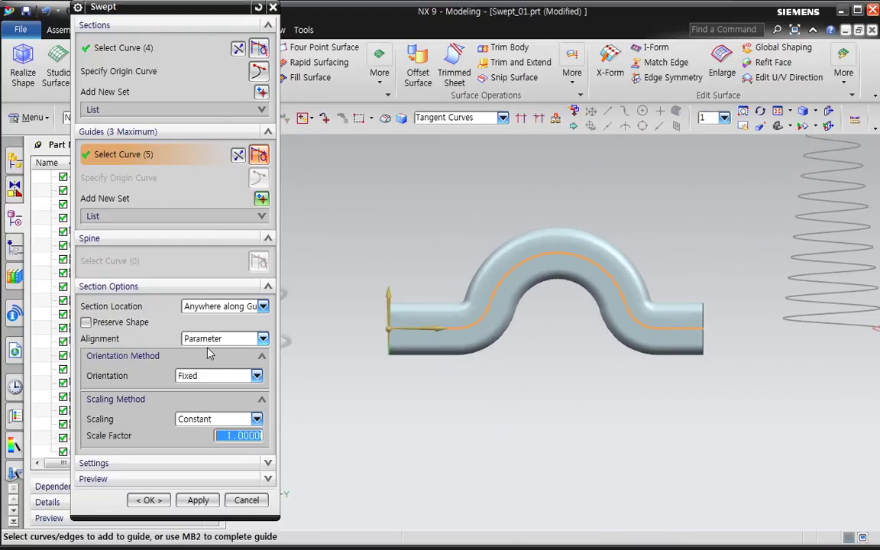
# Set the sweep's orientation to Forced Direction, trying the Y-axis and settling on the Z-axis as the vector
pyautogui.click(238, 375)
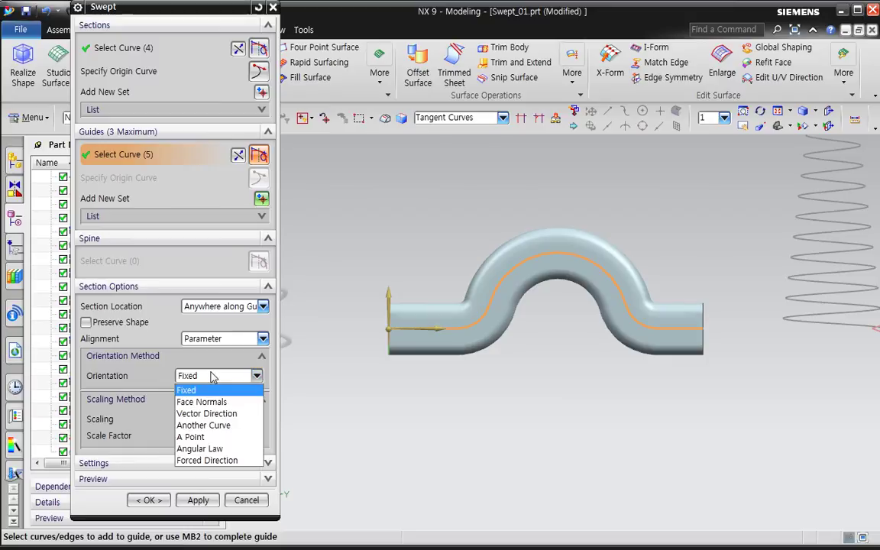
pyautogui.click(206, 460)
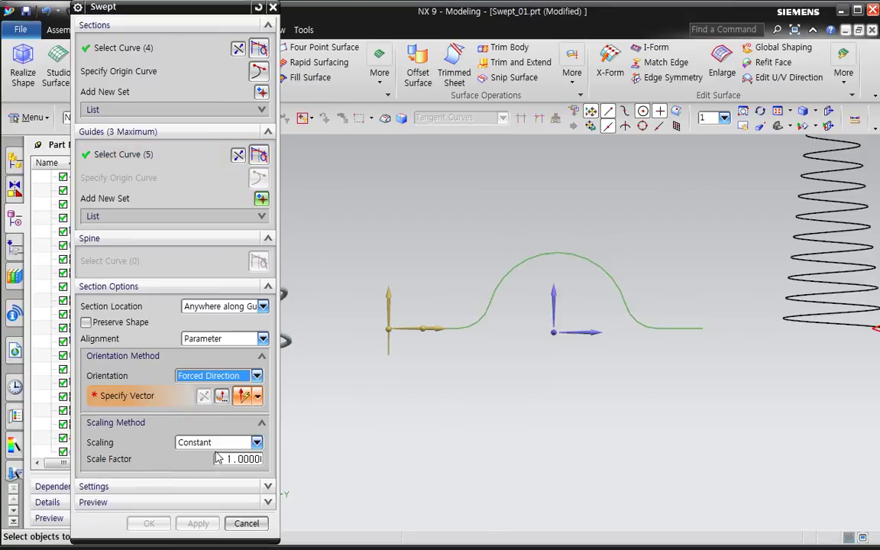
pyautogui.click(606, 345)
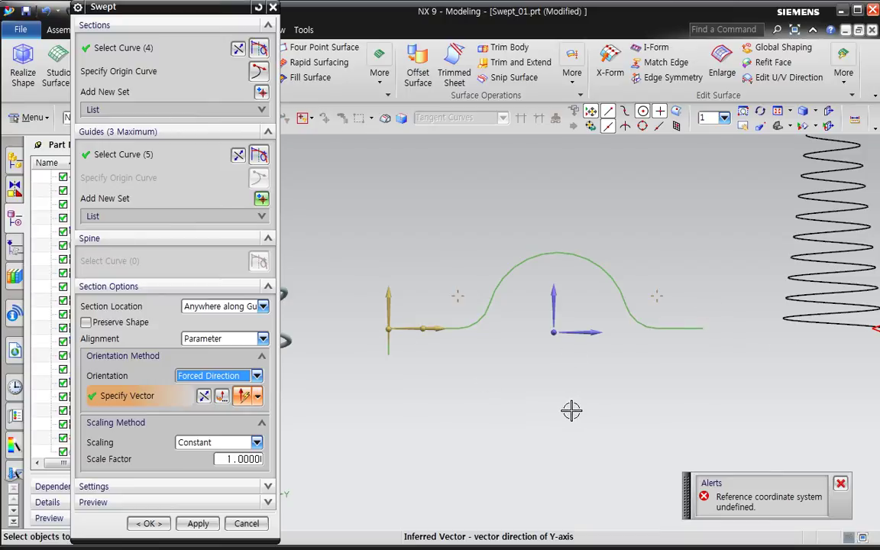
pyautogui.click(557, 305)
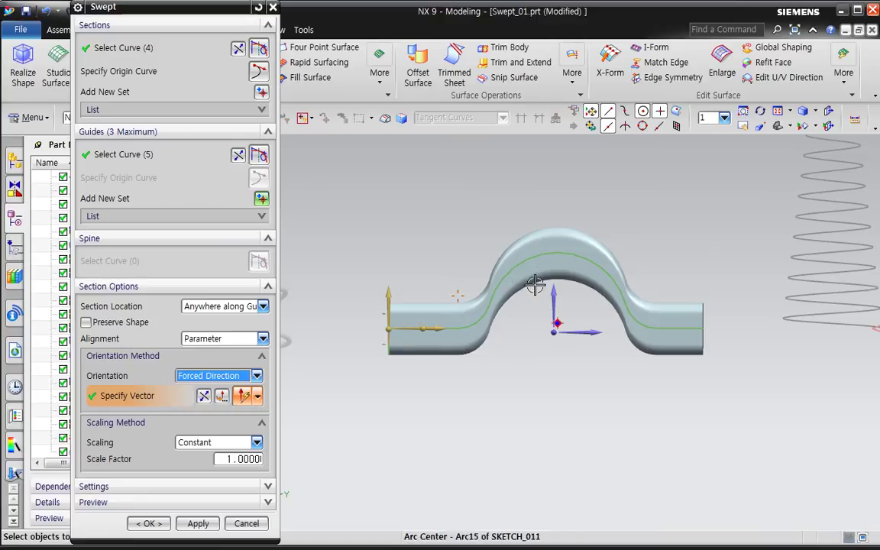
# Change the orientation of the arched sweep to Vector Direction along the Z-axis and compare the shape
pyautogui.click(222, 377)
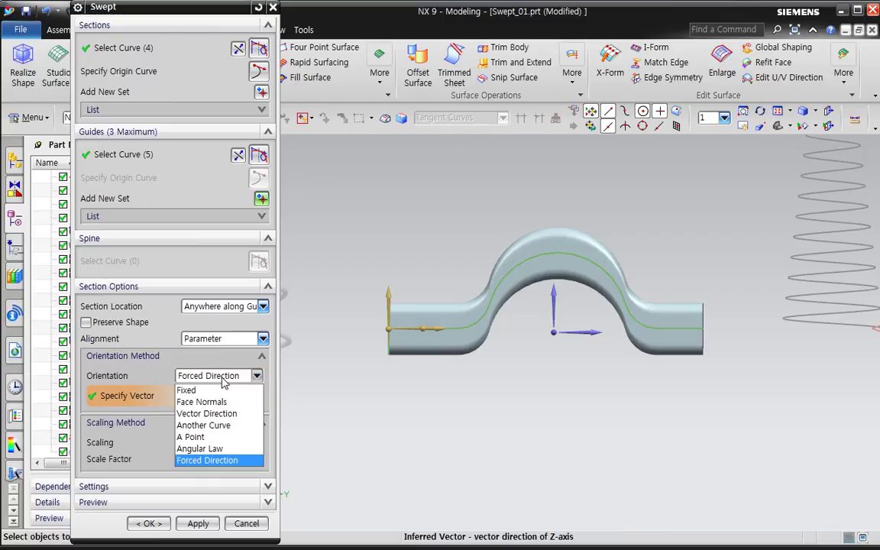
pyautogui.click(219, 417)
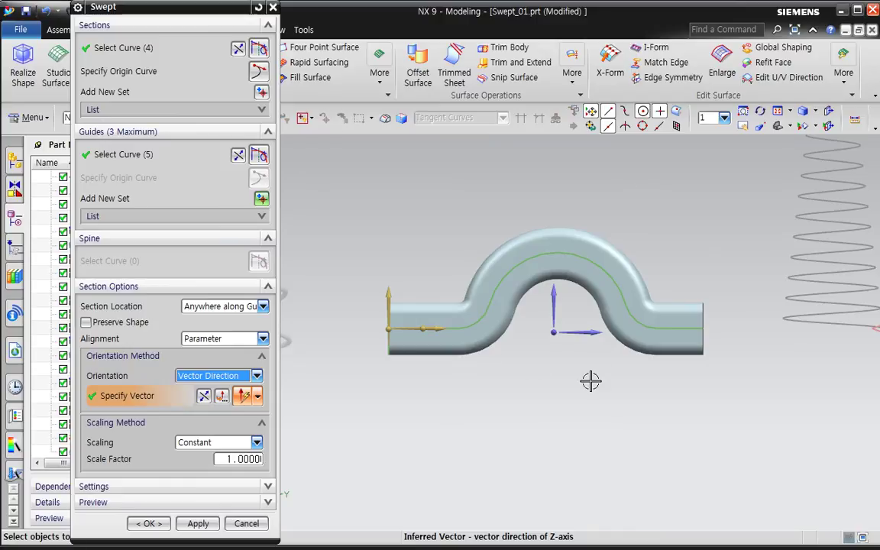
pyautogui.scroll(-2, 556, 399)
pyautogui.keyDown('shift'); pyautogui.moveTo(594, 425); pyautogui.dragTo(519, 420, button='middle'); pyautogui.keyUp('shift')
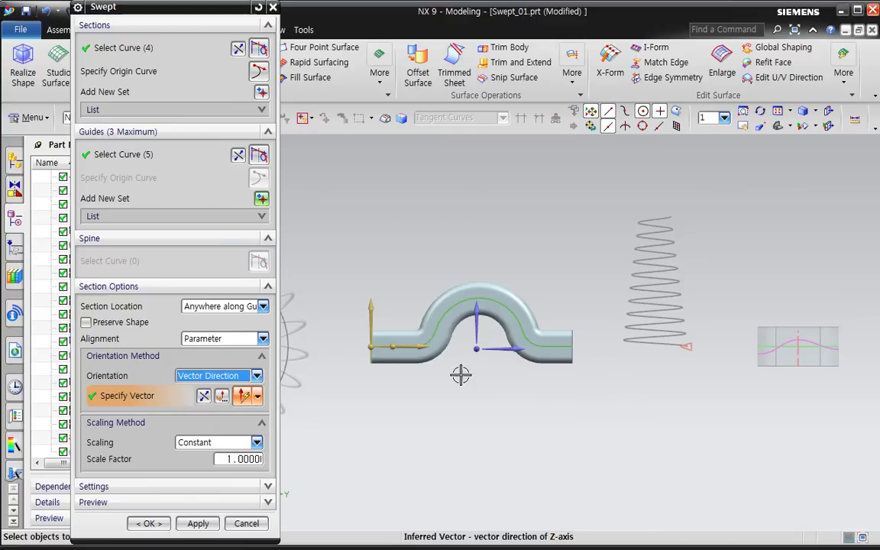
# Compare the arched sweep with Forced Direction and Fixed orientation, and cancel the sweep
pyautogui.click(207, 375)
pyautogui.click(207, 460)
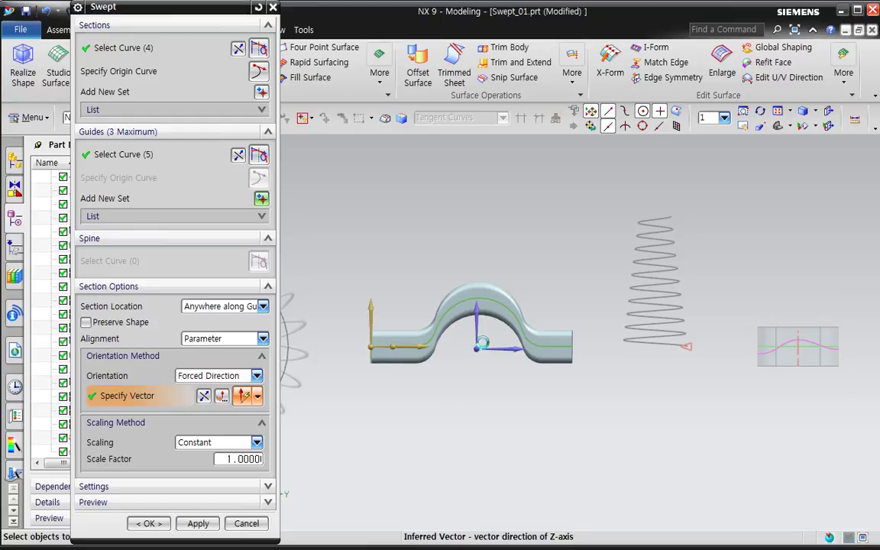
pyautogui.click(218, 375)
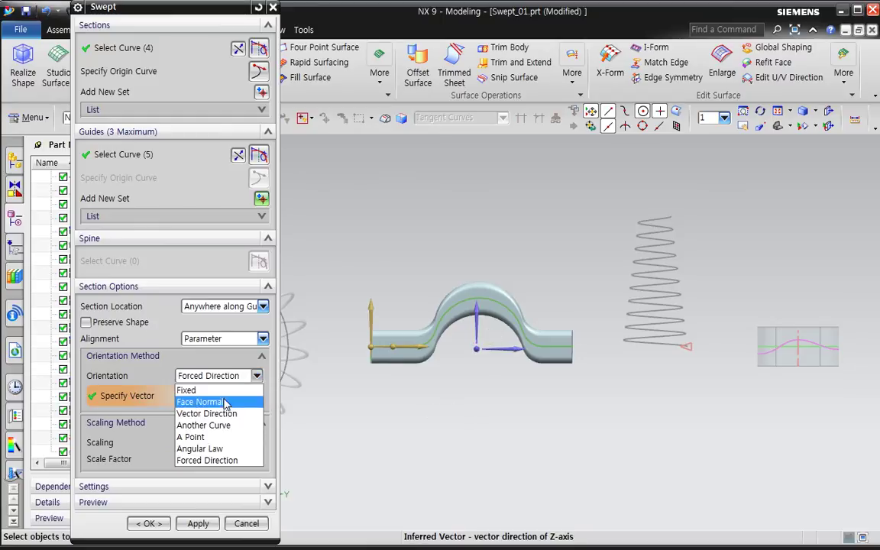
pyautogui.click(186, 390)
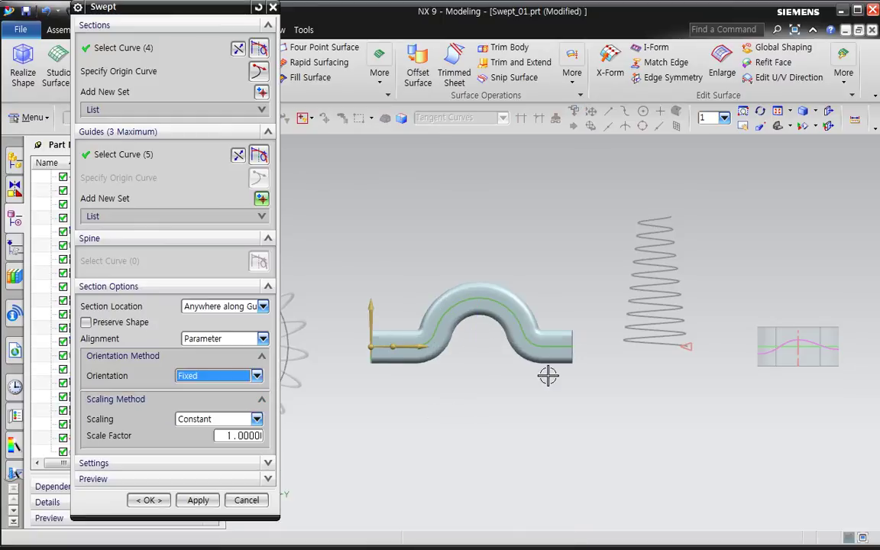
pyautogui.scroll(-1, 571, 398)
pyautogui.keyDown('shift'); pyautogui.moveTo(543, 428); pyautogui.dragTo(680, 425, button='middle'); pyautogui.keyUp('shift')
pyautogui.scroll(1, 673, 401)
pyautogui.scroll(-3, 671, 407)
pyautogui.click(244, 501)
# Set up a new Swept with the magenta spline and the tall blue spline as two separate sections
pyautogui.keyDown('shift'); pyautogui.moveTo(551, 464); pyautogui.dragTo(495, 464, button='middle'); pyautogui.keyUp('shift')
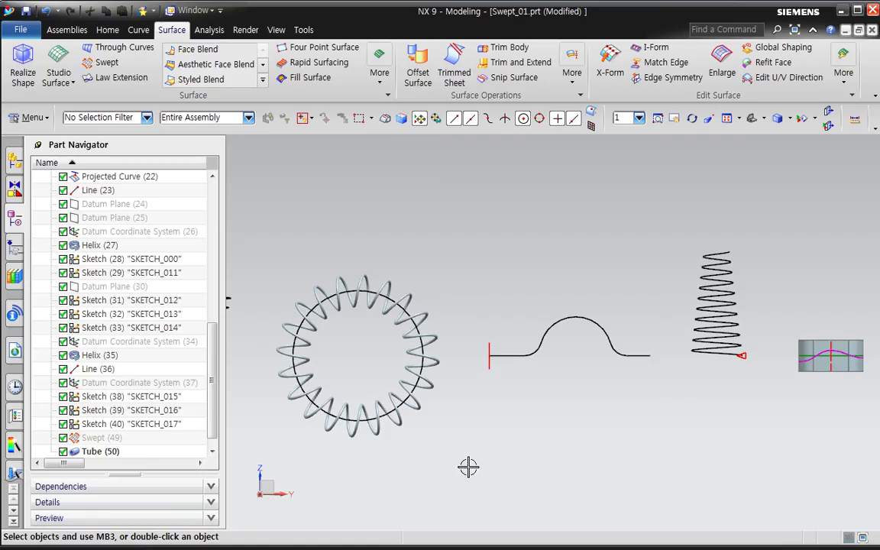
pyautogui.moveTo(467, 466)
pyautogui.mouseDown(button='middle')
pyautogui.moveTo(458, 413)
pyautogui.moveTo(568, 367)
pyautogui.moveTo(537, 393)
pyautogui.moveTo(640, 274)
pyautogui.mouseUp(button='middle')
pyautogui.hotkey('ctrl', 'F2')
pyautogui.click(544, 321)
pyautogui.moveTo(515, 322); pyautogui.dragTo(531, 332, button='middle')
pyautogui.scroll(3, 562, 287)
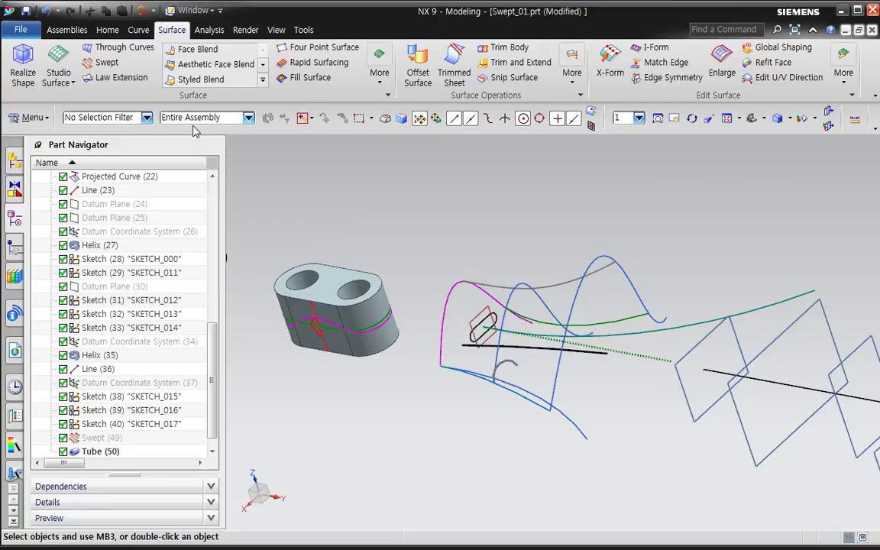
pyautogui.click(107, 62)
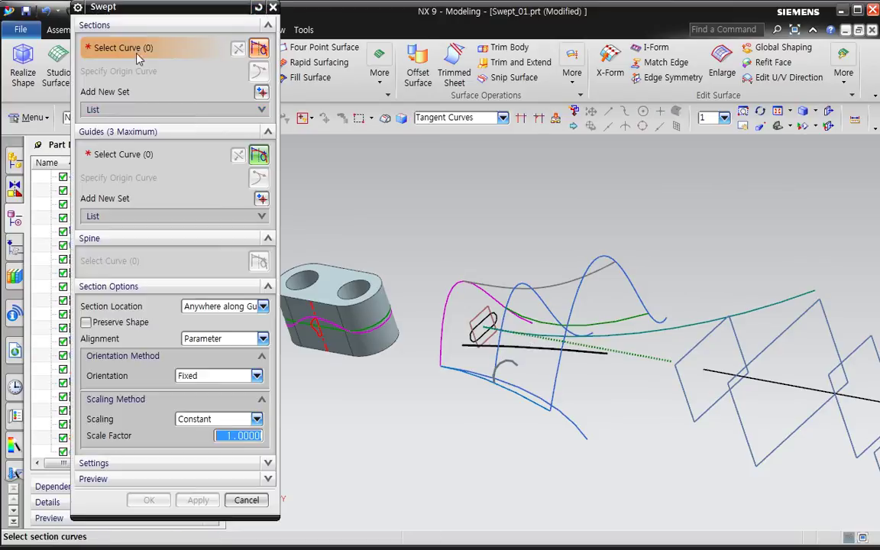
pyautogui.click(449, 359)
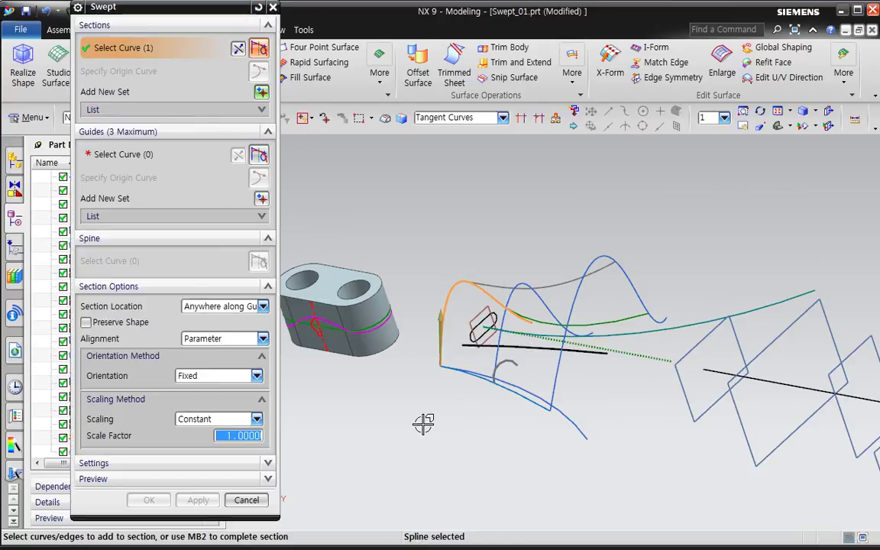
pyautogui.middleClick(539, 407)
pyautogui.click(551, 397)
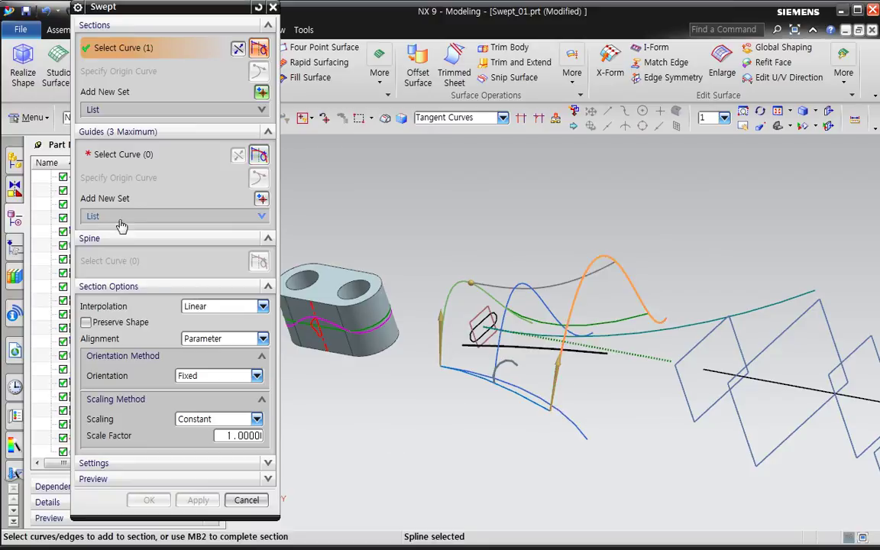
# Use the lower blue curve as the first guide for the two-section sweep and review the available orientation methods
pyautogui.click(129, 157)
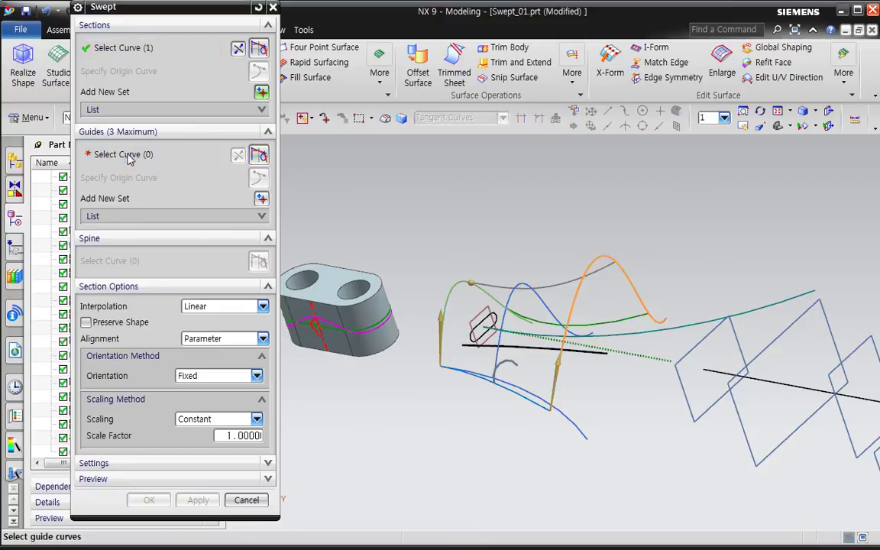
pyautogui.click(488, 389)
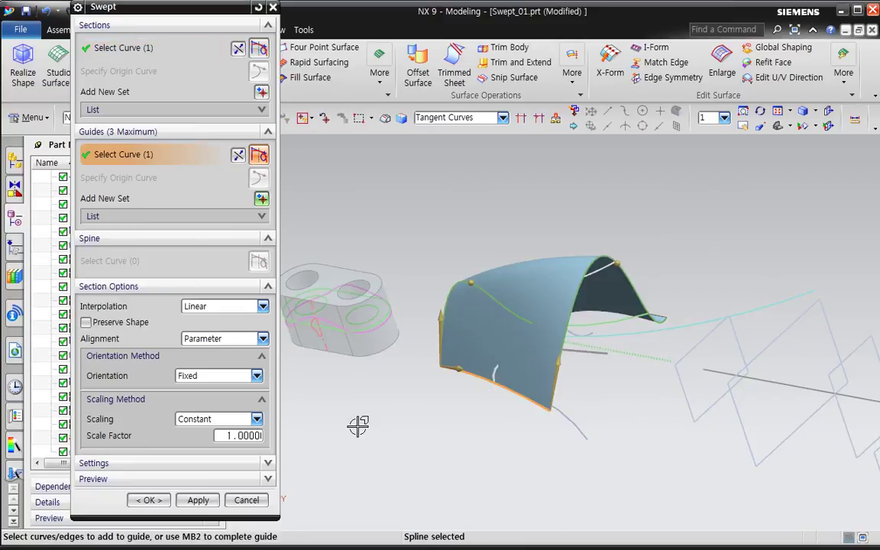
pyautogui.click(182, 376)
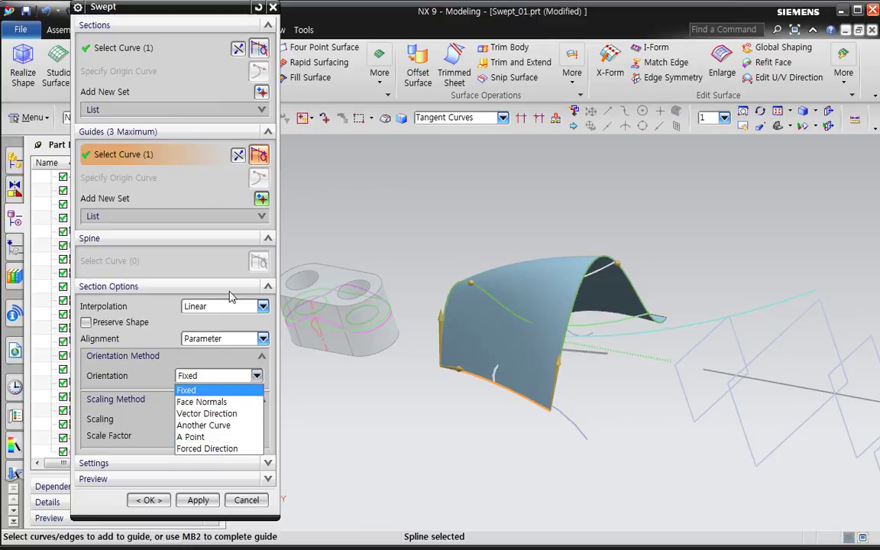
pyautogui.click(161, 185)
# Preview the two-section sweep with the green curve as a second guide, and cancel the sweep
pyautogui.click(262, 198)
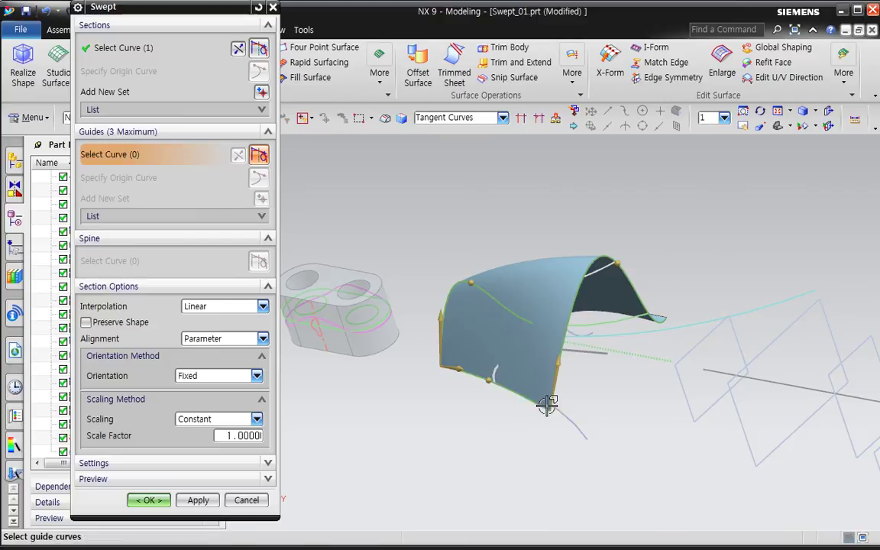
pyautogui.click(618, 339)
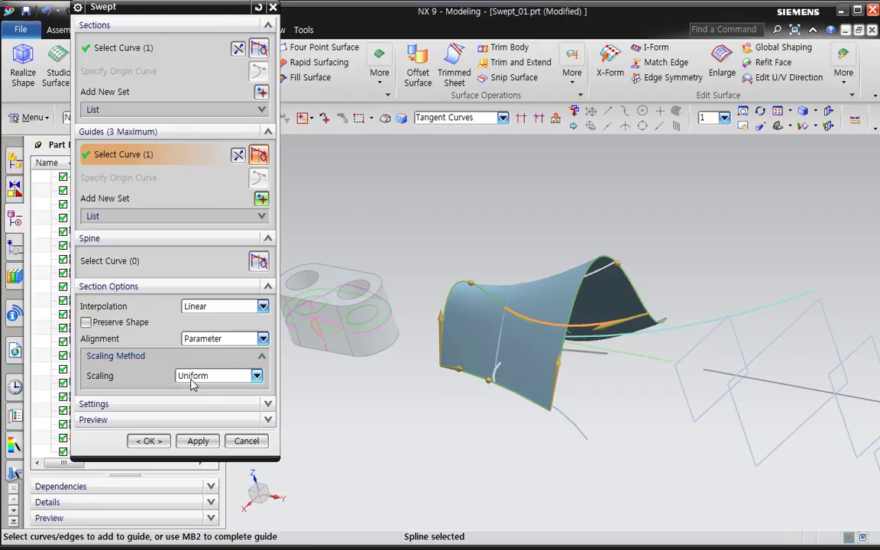
pyautogui.click(246, 441)
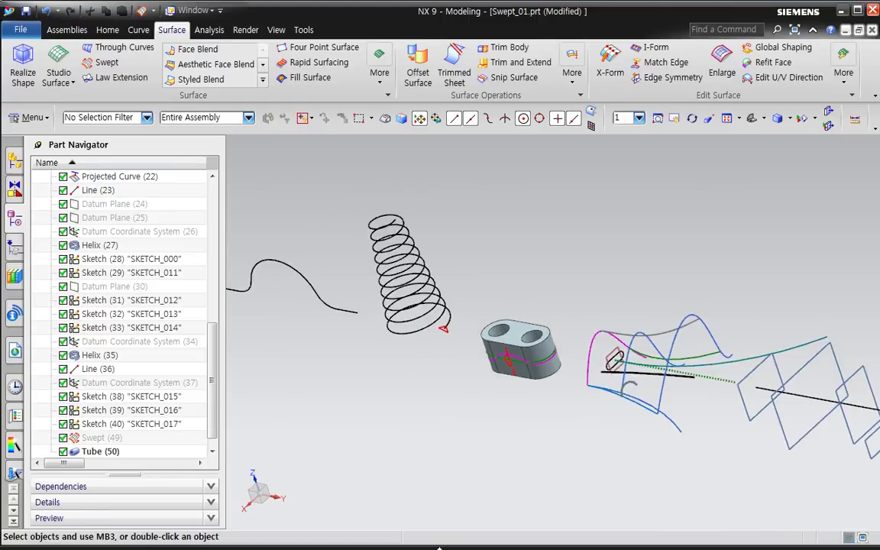
# Switch to the Surface Lecture Notes presentation in PowerPoint to consult the Swept slide
pyautogui.hotkey('alt', 'Tab')
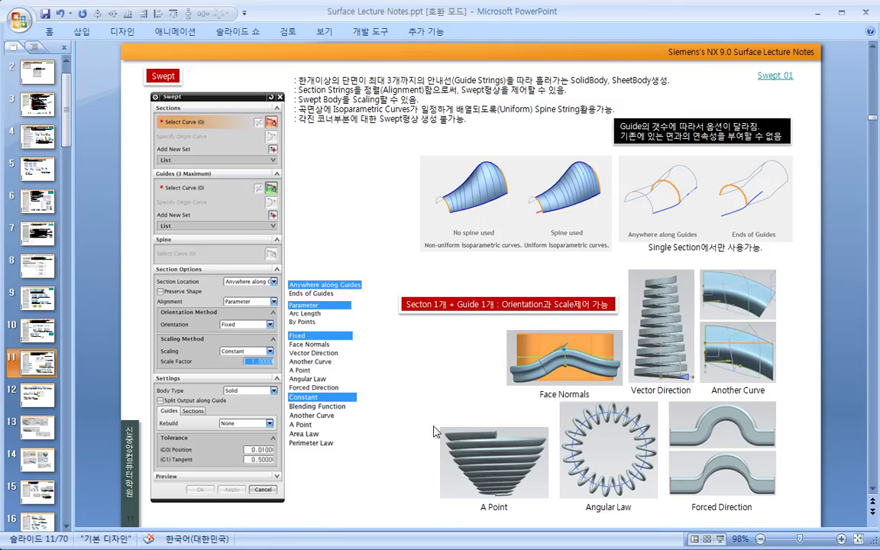